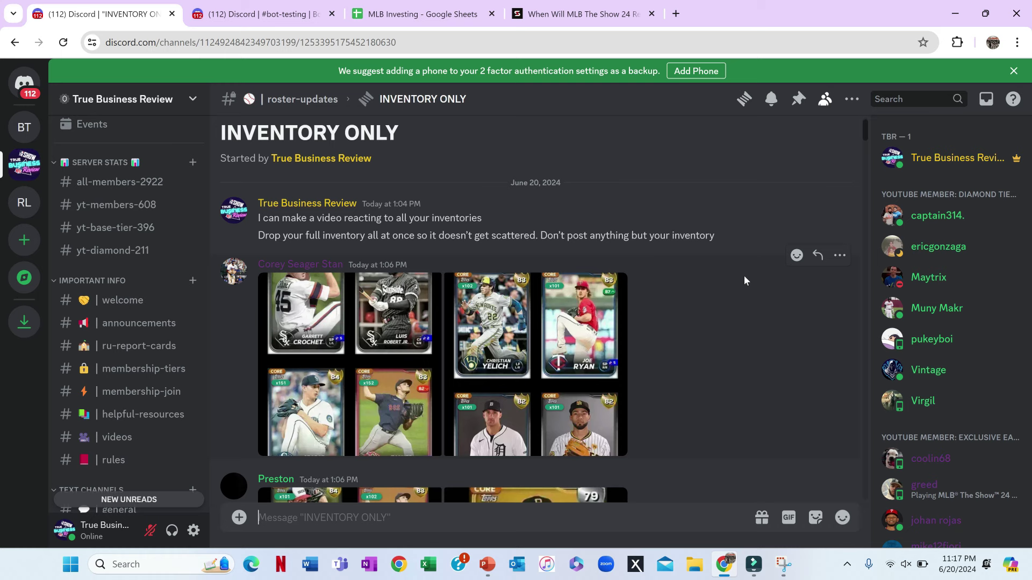
Open the first member's inventory screenshot in the INVENTORY ONLY thread for a look and close it again
scroll(639, 318, down, 2)
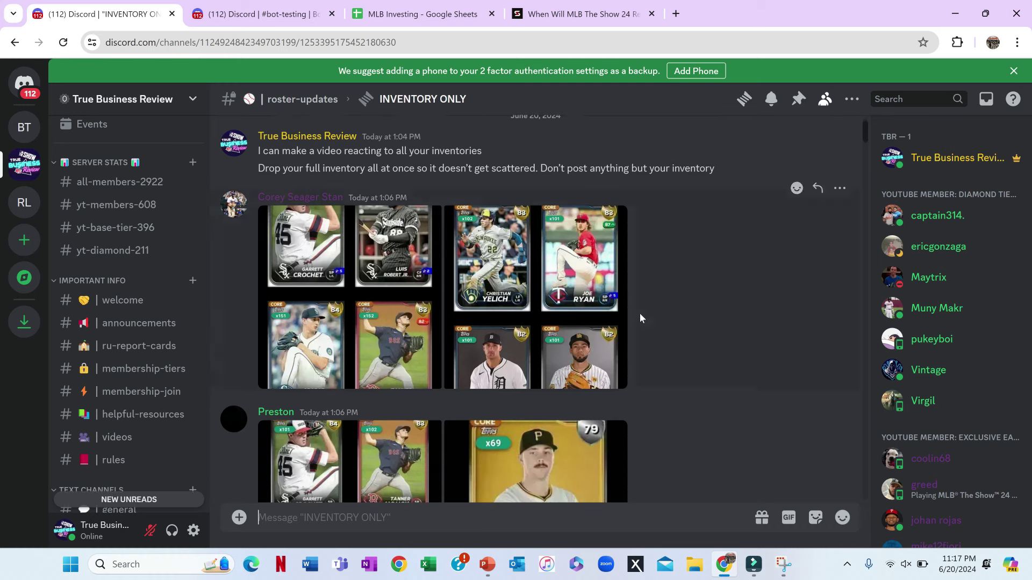
scroll(640, 318, down, 1)
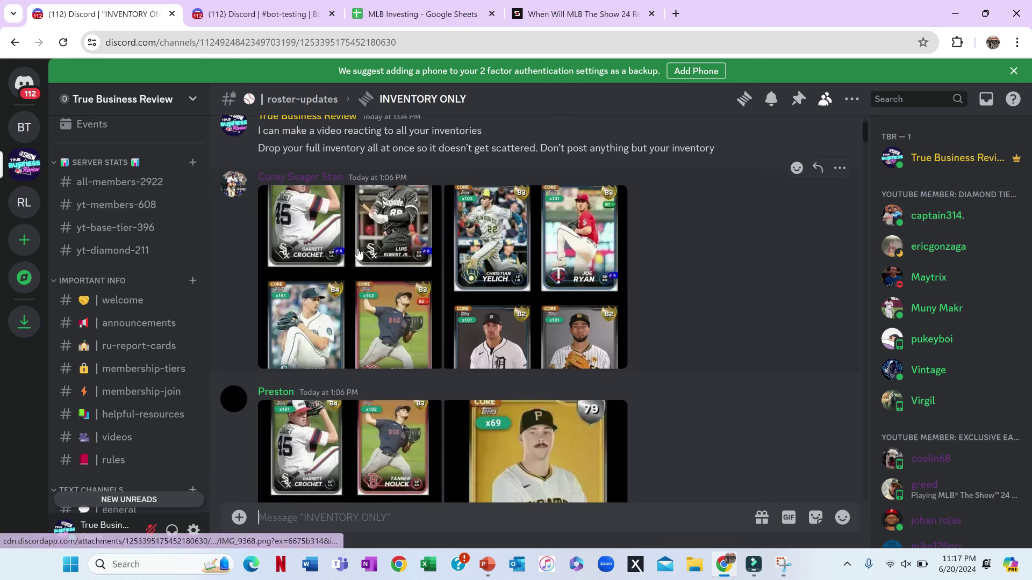
click(412, 268)
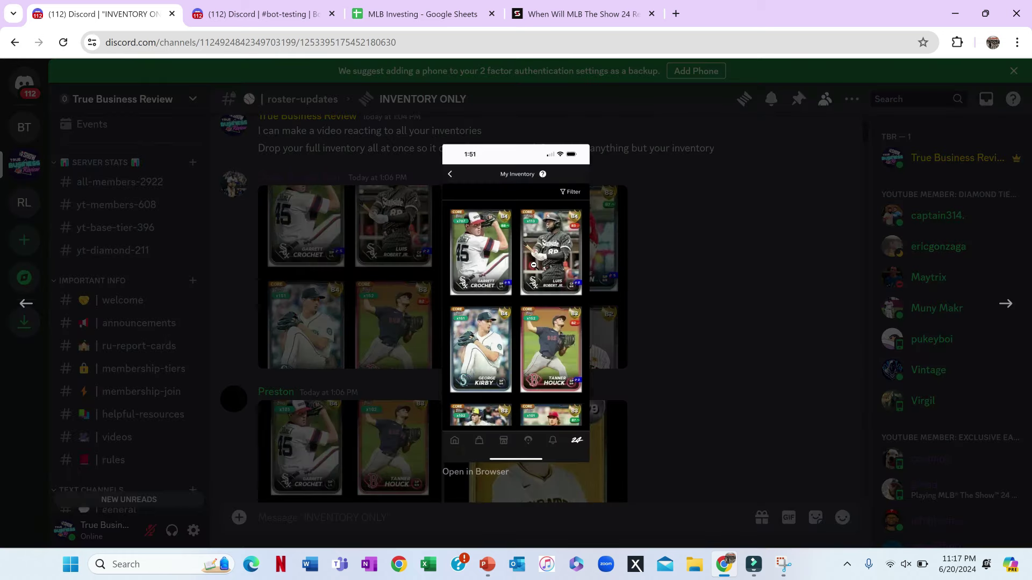
click(646, 234)
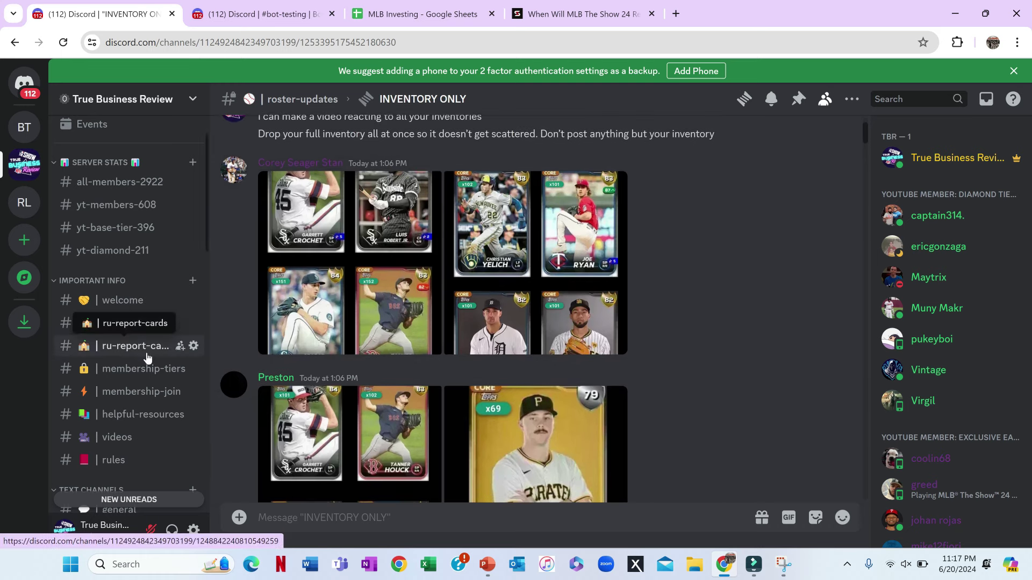
Browse the server's channel list, from the general text channels to the base and diamond member tiers
scroll(148, 376, down, 4)
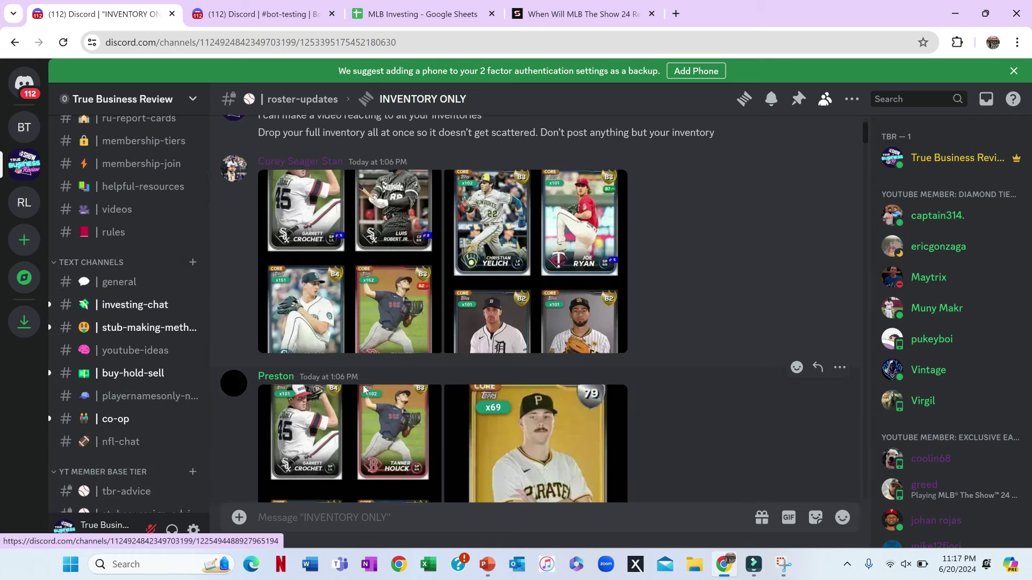
scroll(364, 389, down, 4)
scroll(364, 389, up, 4)
scroll(364, 389, up, 3)
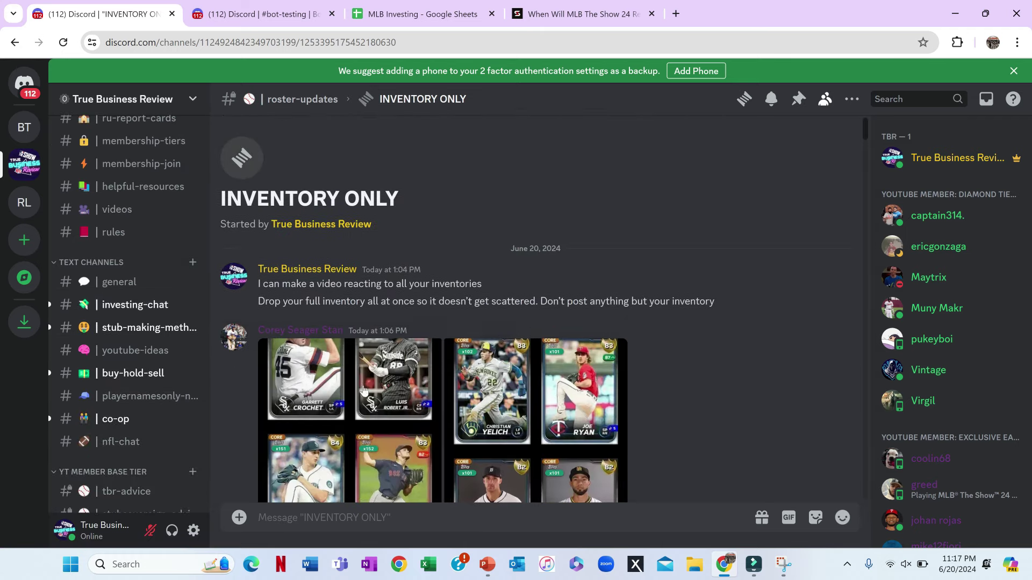
scroll(145, 395, down, 4)
scroll(150, 384, down, 1)
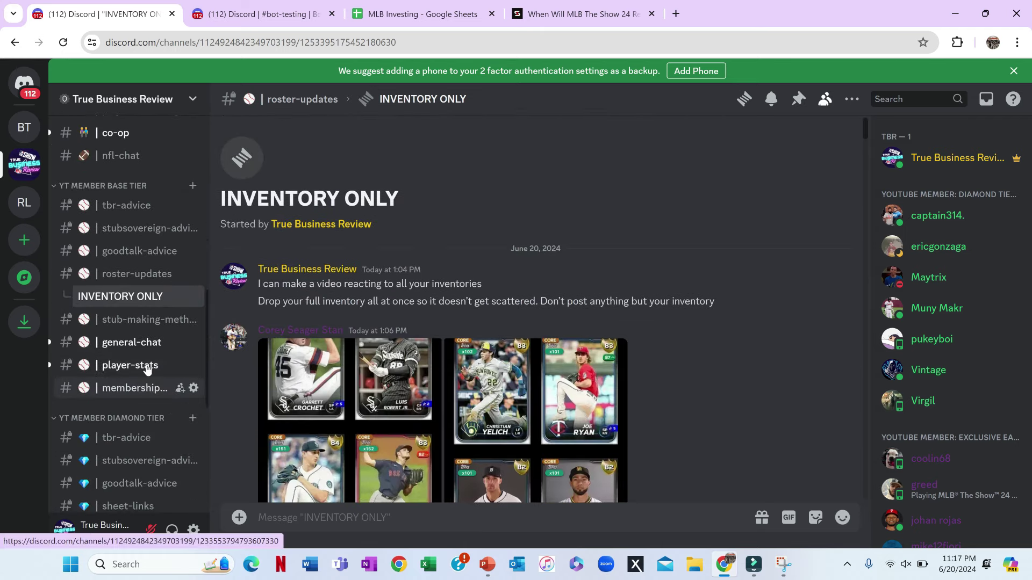
scroll(151, 412, down, 1)
scroll(152, 415, down, 2)
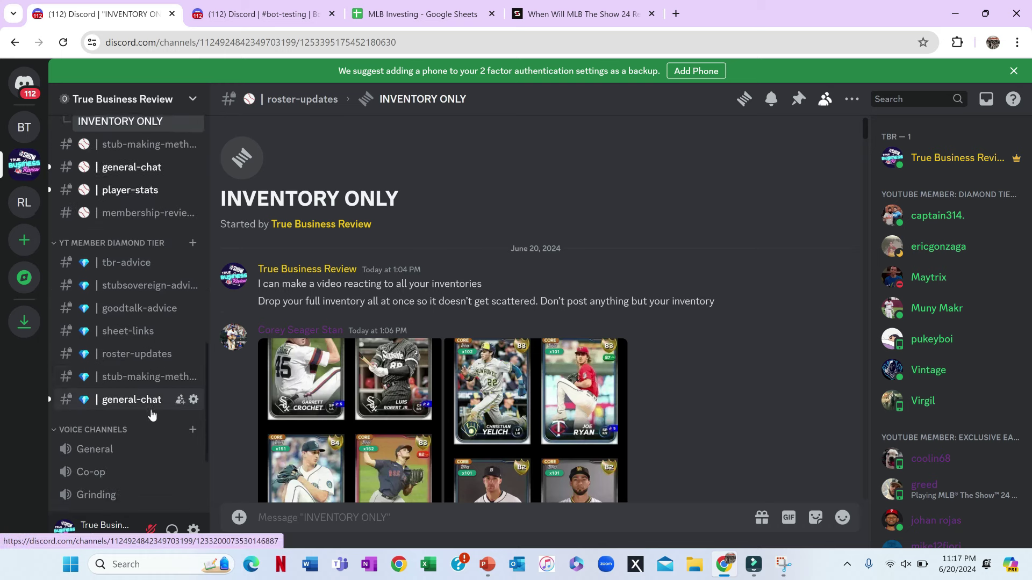
scroll(152, 414, up, 10)
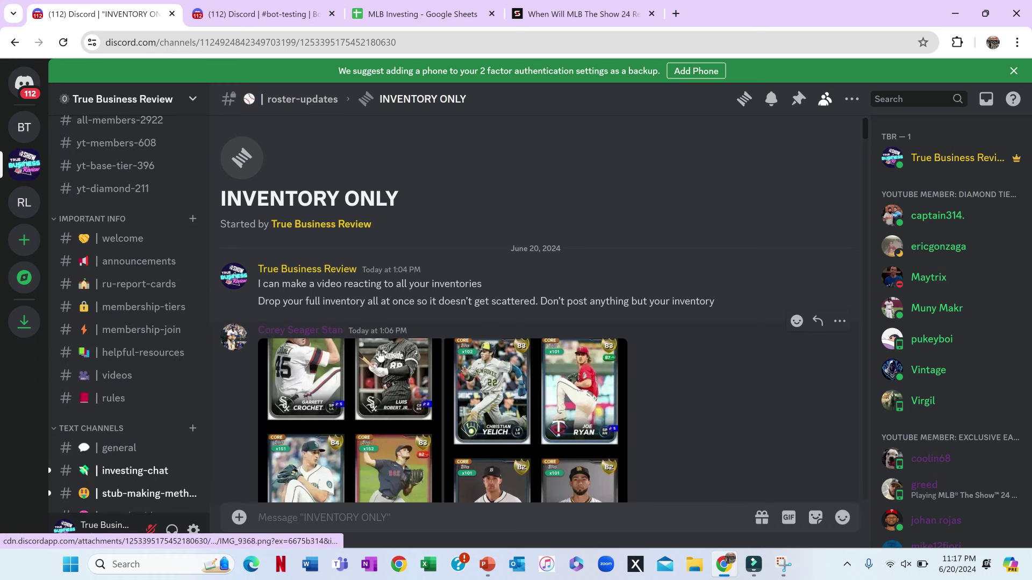
Reopen the first posted inventory screenshot in the thread and enlarge it to read the player cards
scroll(395, 300, down, 2)
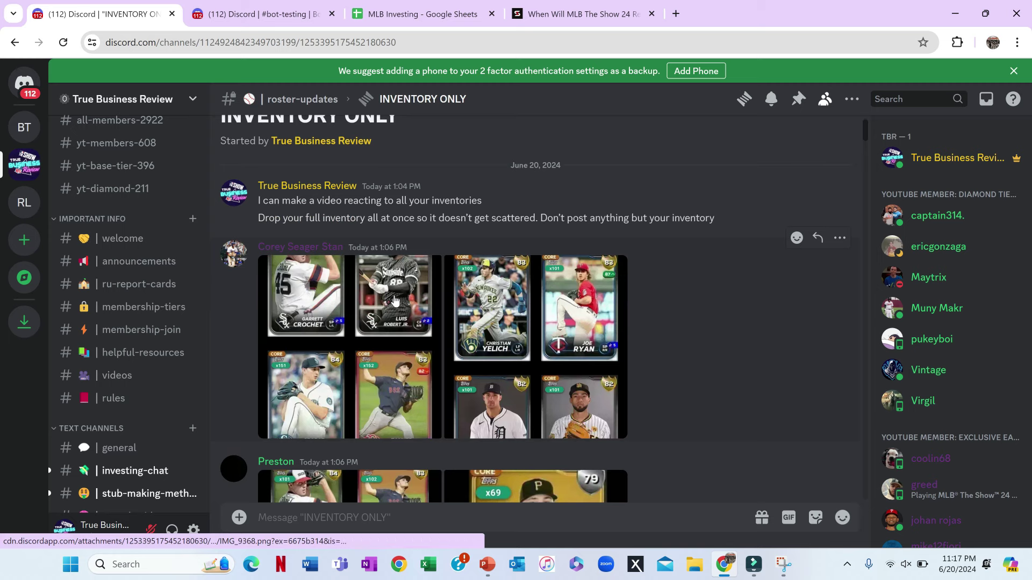
click(385, 297)
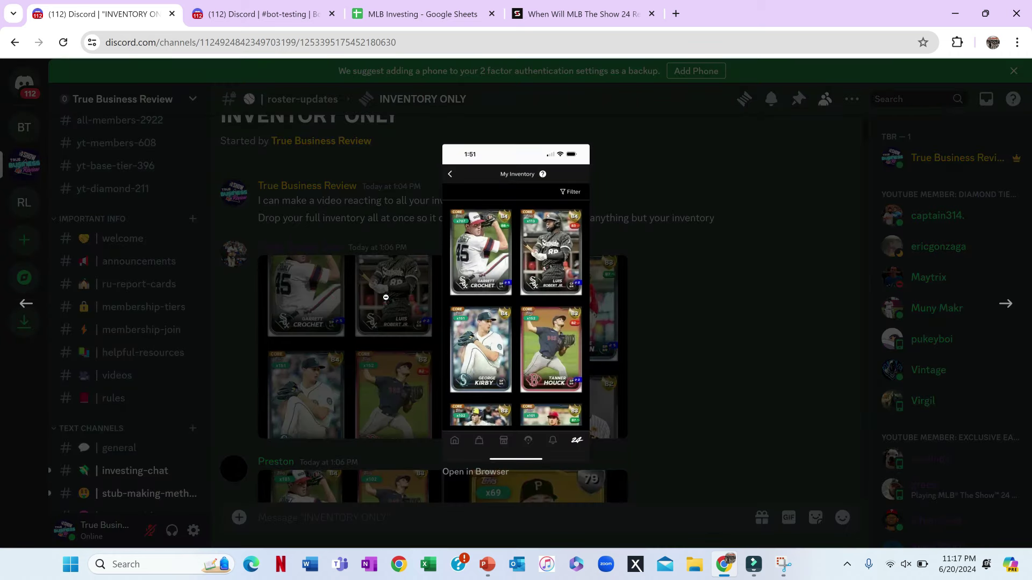
click(470, 275)
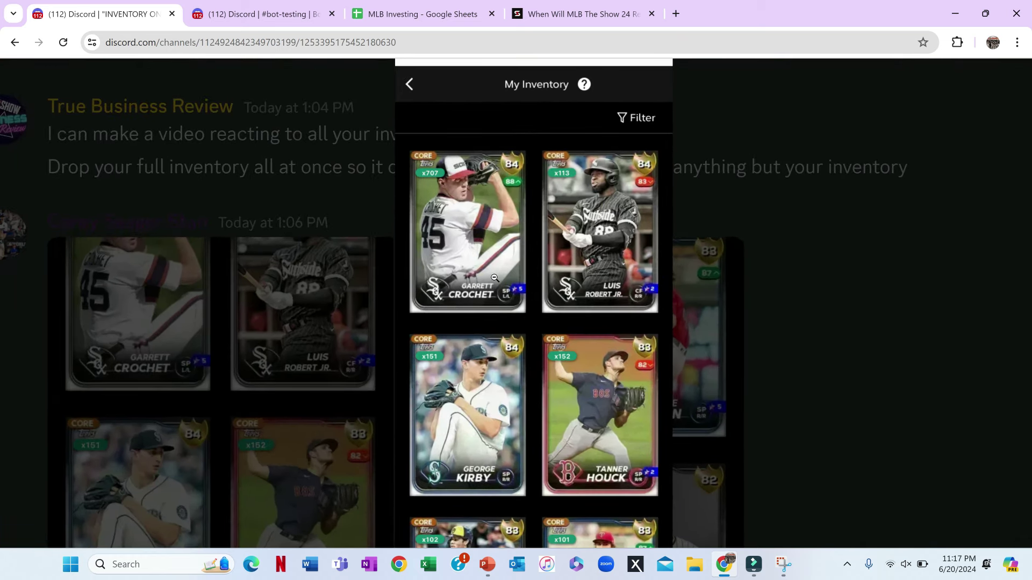
Switch to the MLB Investing spreadsheet and look across the stats and profits columns of Roster Update 4
click(433, 18)
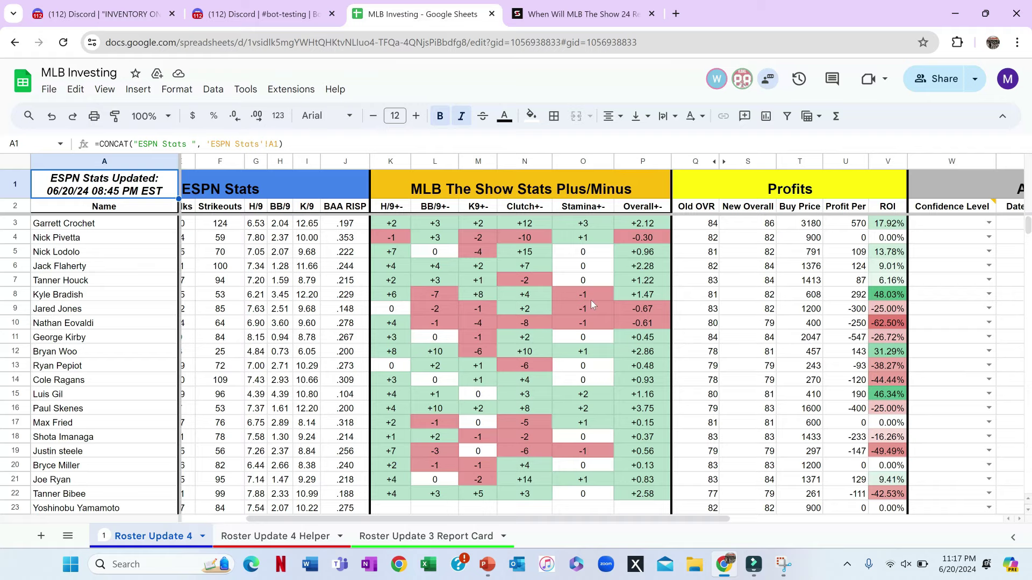
scroll(640, 359, left, 4)
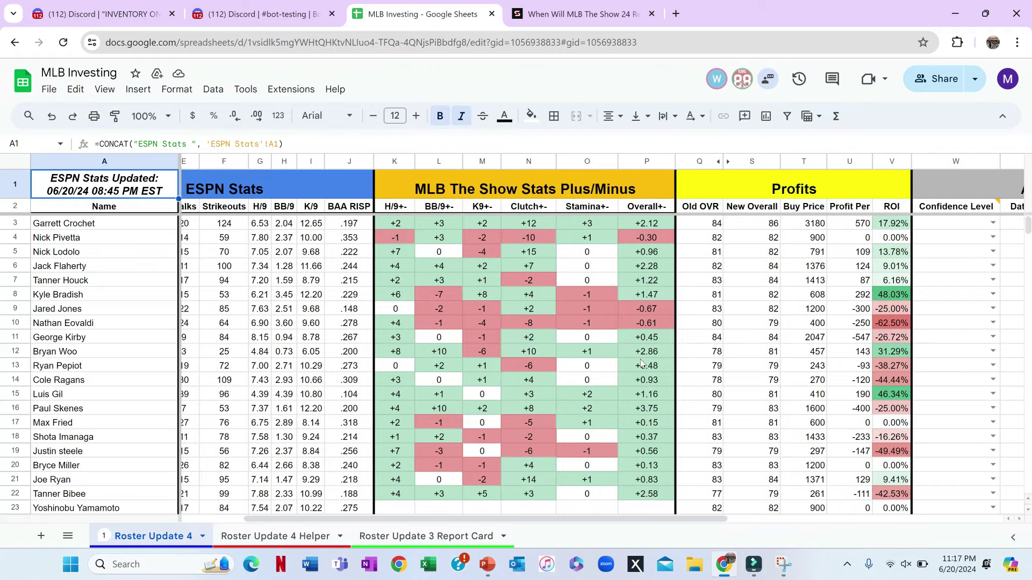
scroll(640, 359, left, 1)
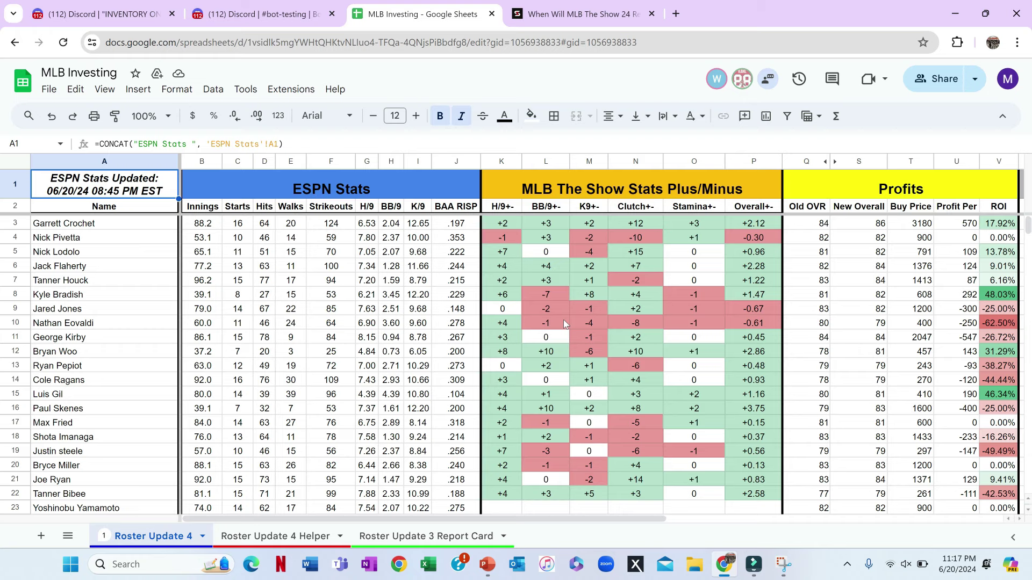
scroll(702, 303, right, 5)
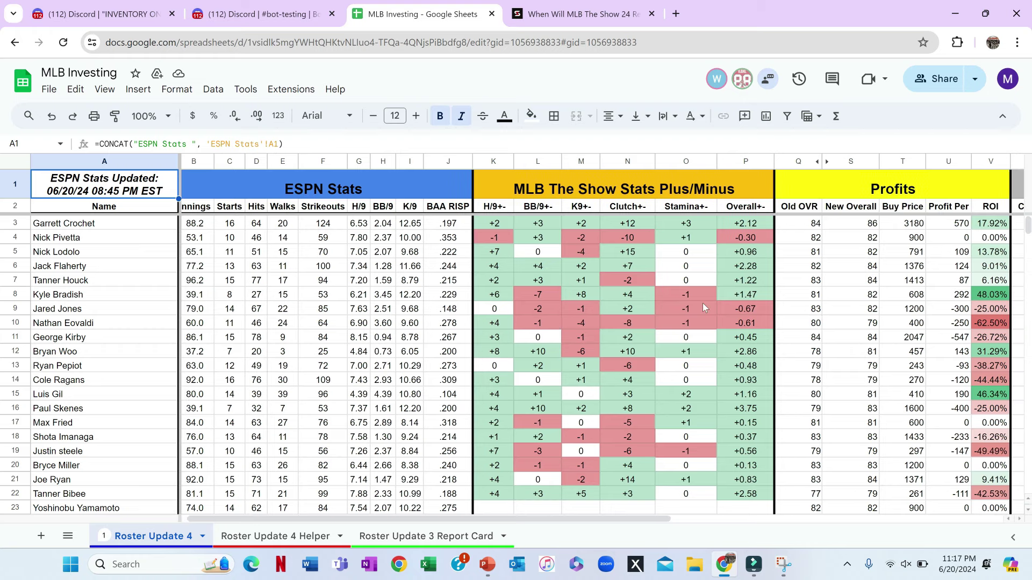
Examine Garrett Crochet's row, checking his H/9+-, Overall+-, Buy Price and New Overall cells
click(786, 224)
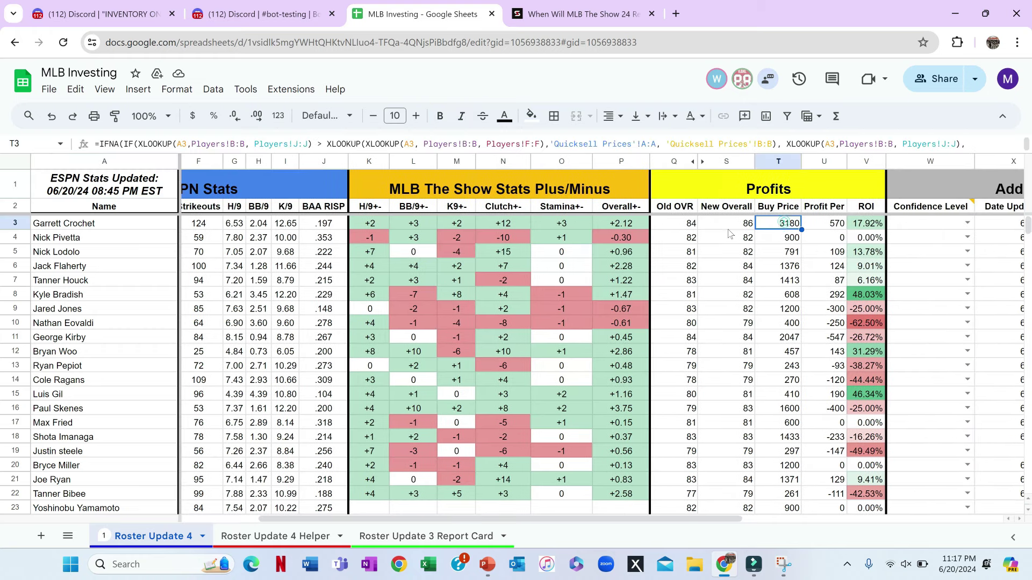
click(357, 223)
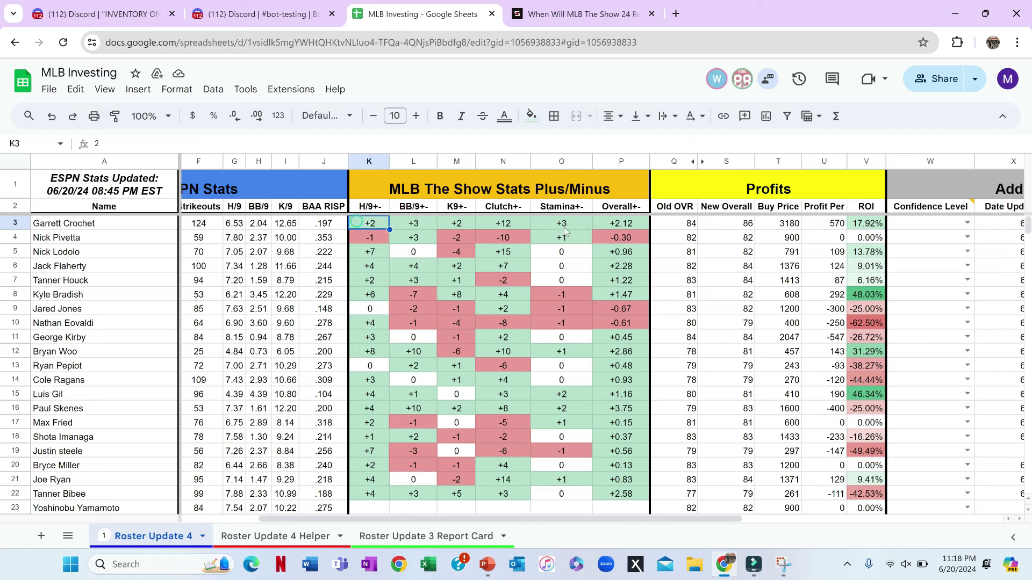
click(625, 225)
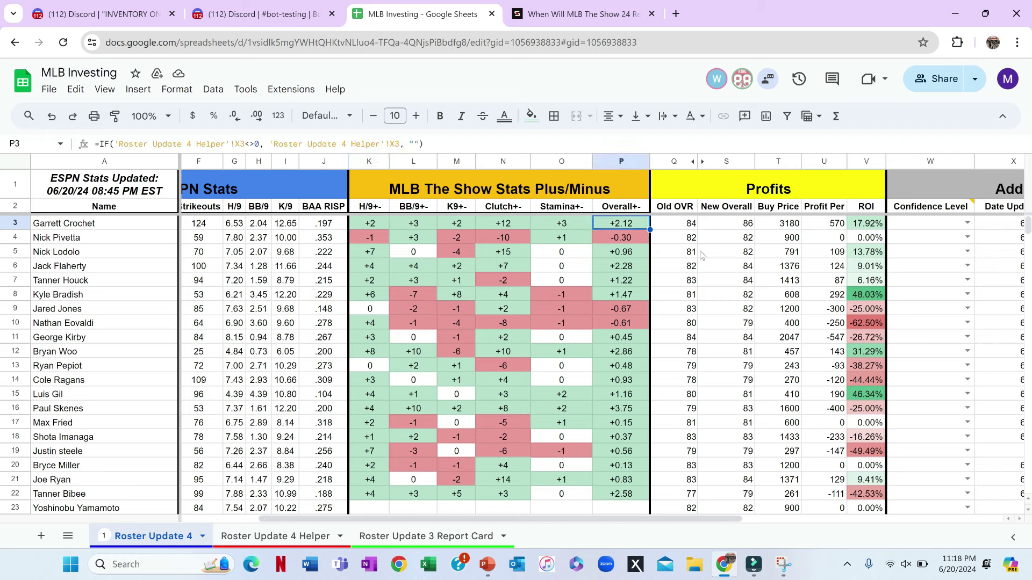
click(772, 229)
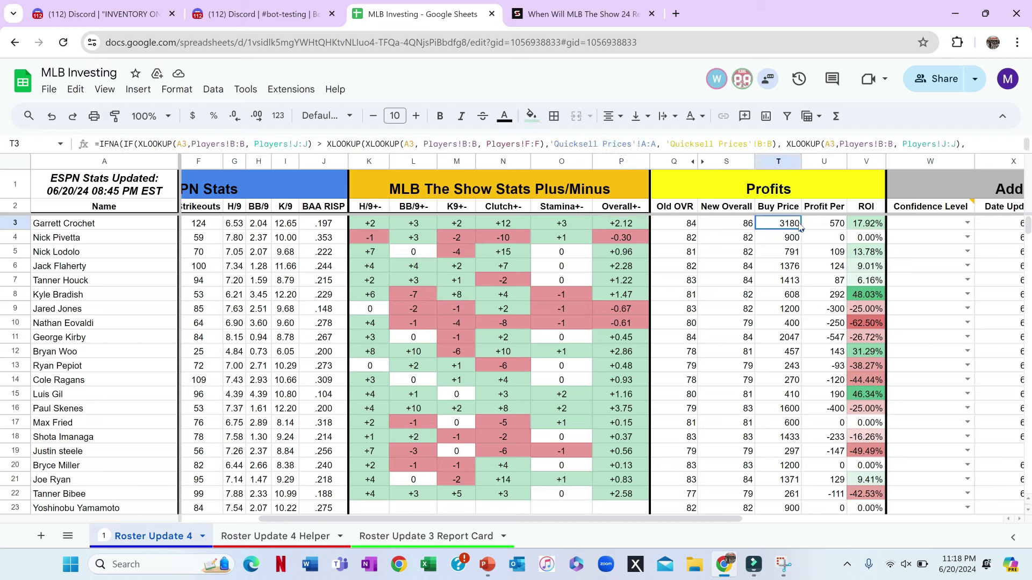
click(723, 228)
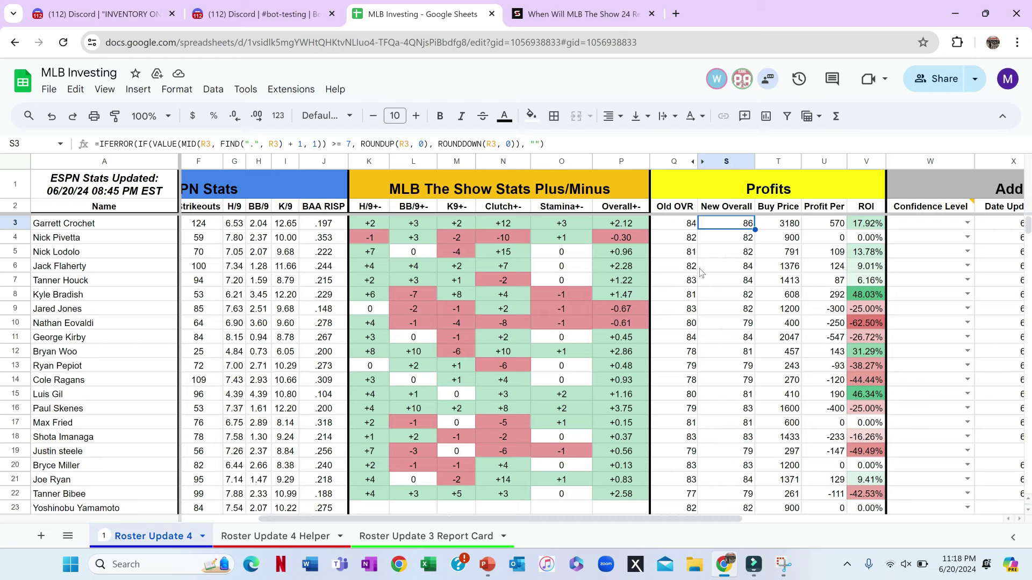
click(781, 211)
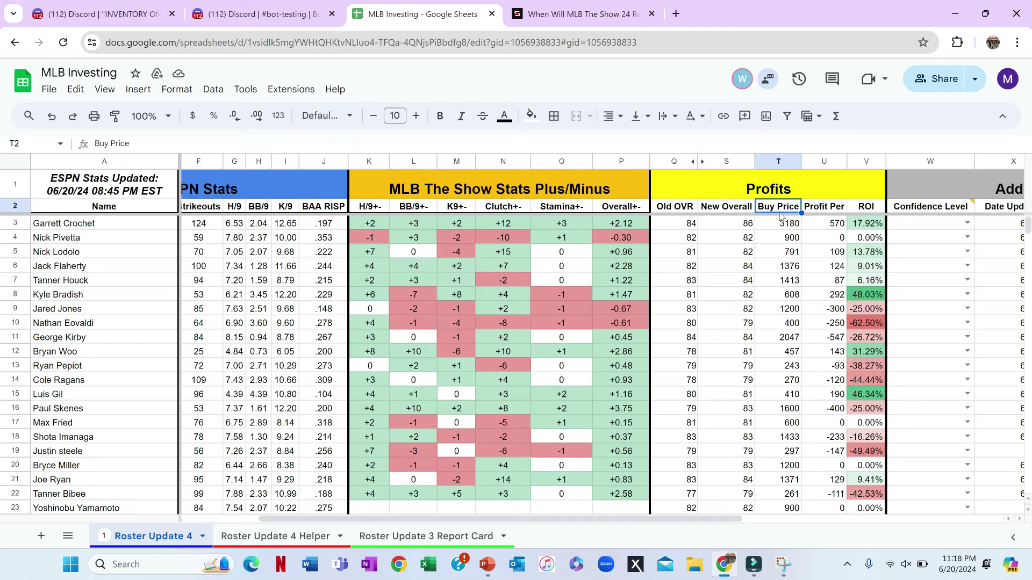
click(731, 234)
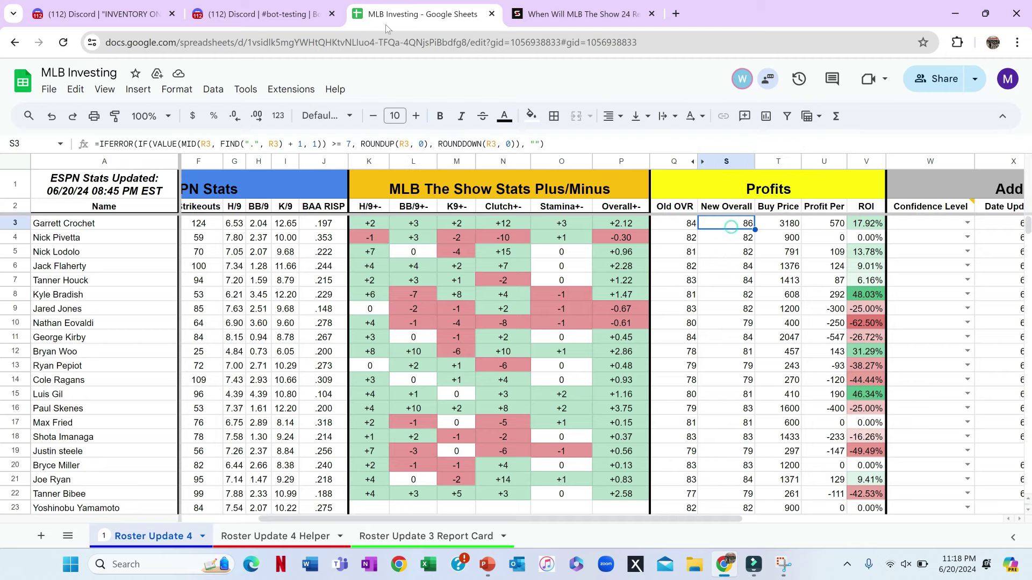
Check the Luis Robert Jr. card in the Discord inventory screenshot and run /stats in bot-testing for player "luis robert jr"
click(299, 3)
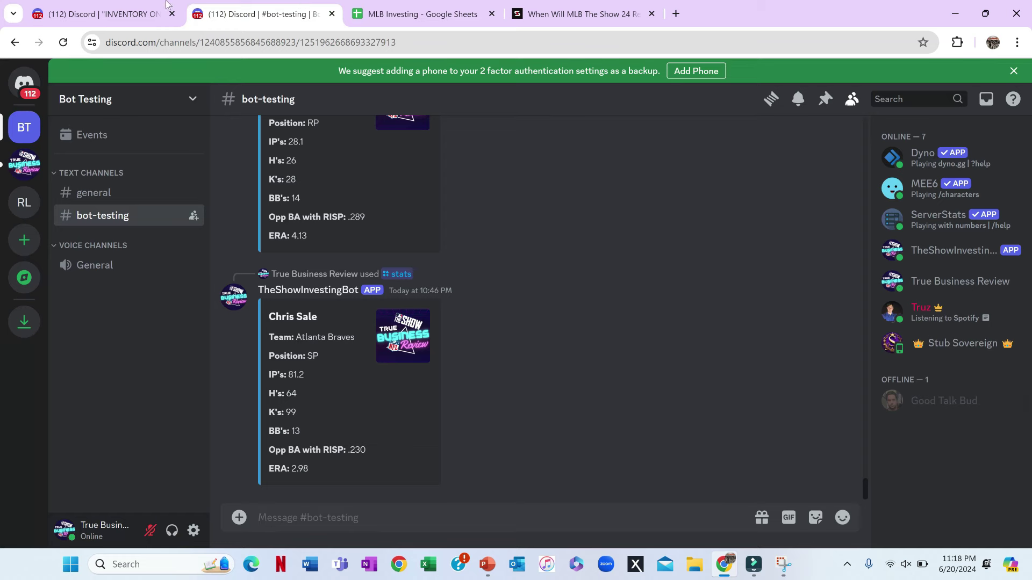
click(156, 3)
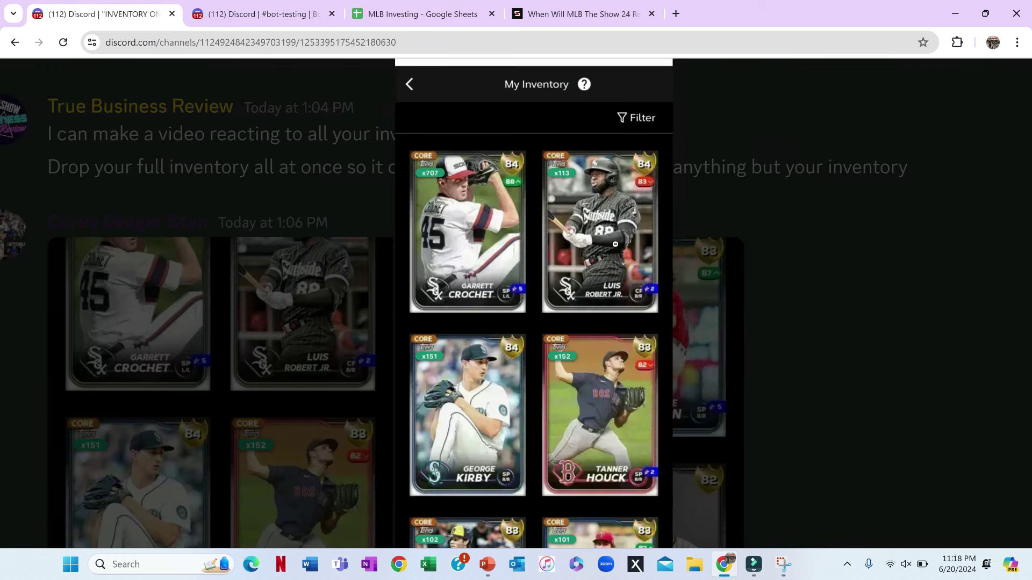
click(221, 7)
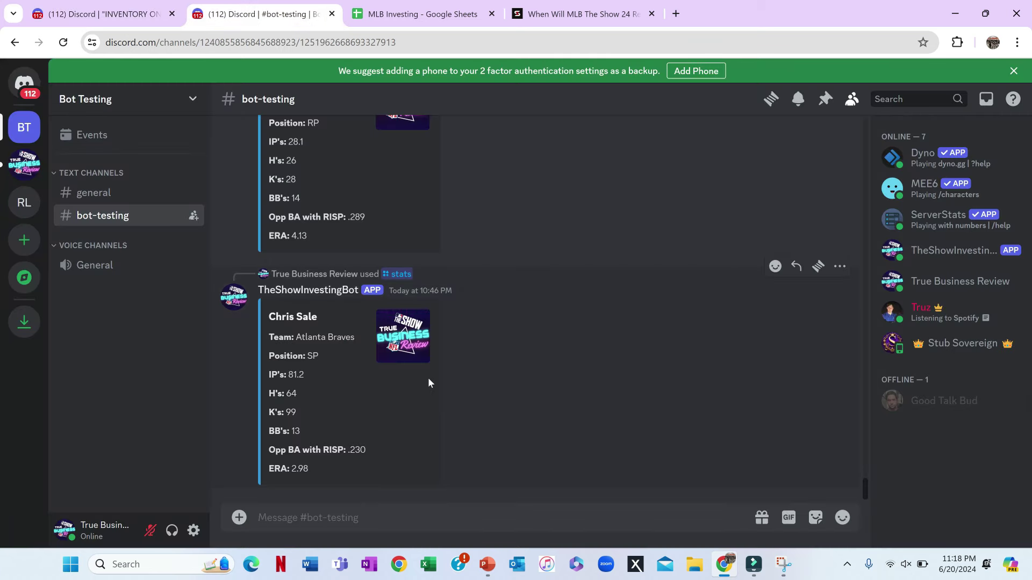
text(/stats)
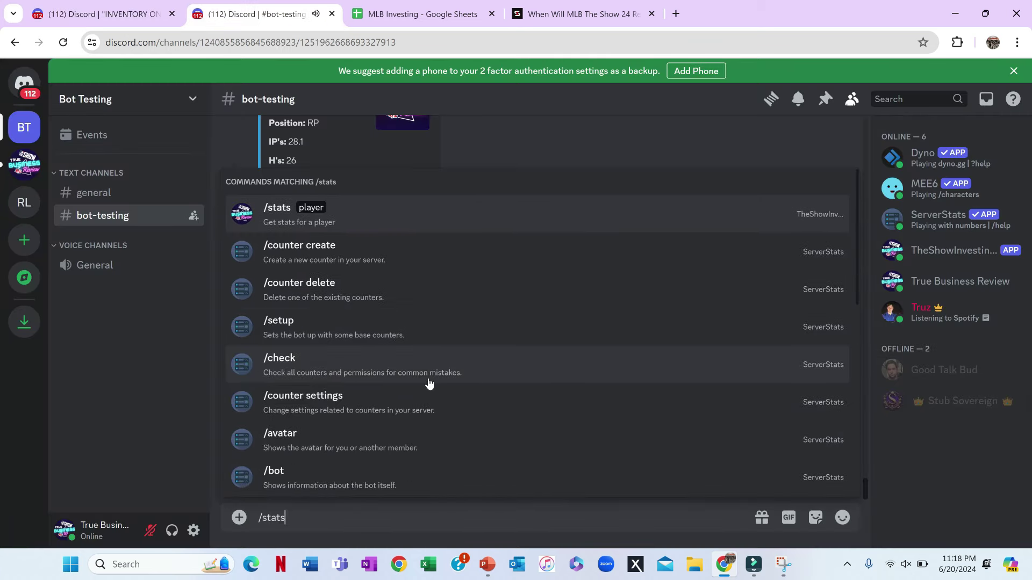
click(357, 219)
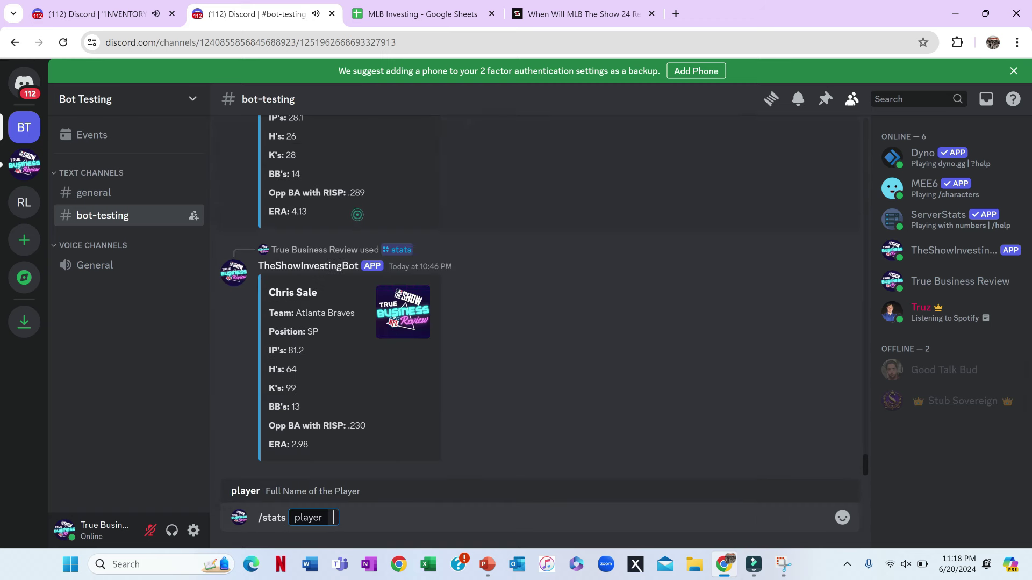
text(luis rob)
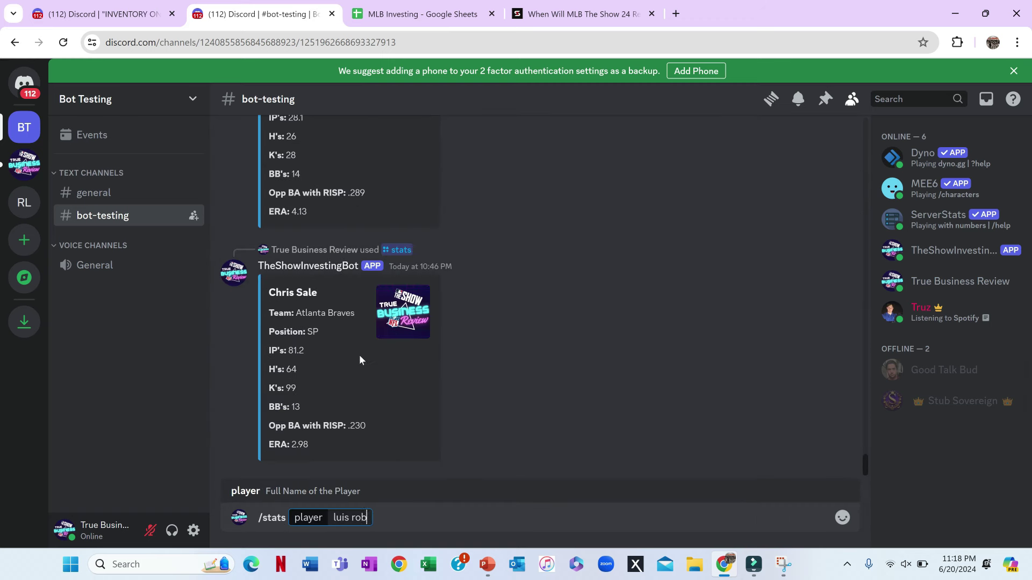
text(ert jr)
key(Return)
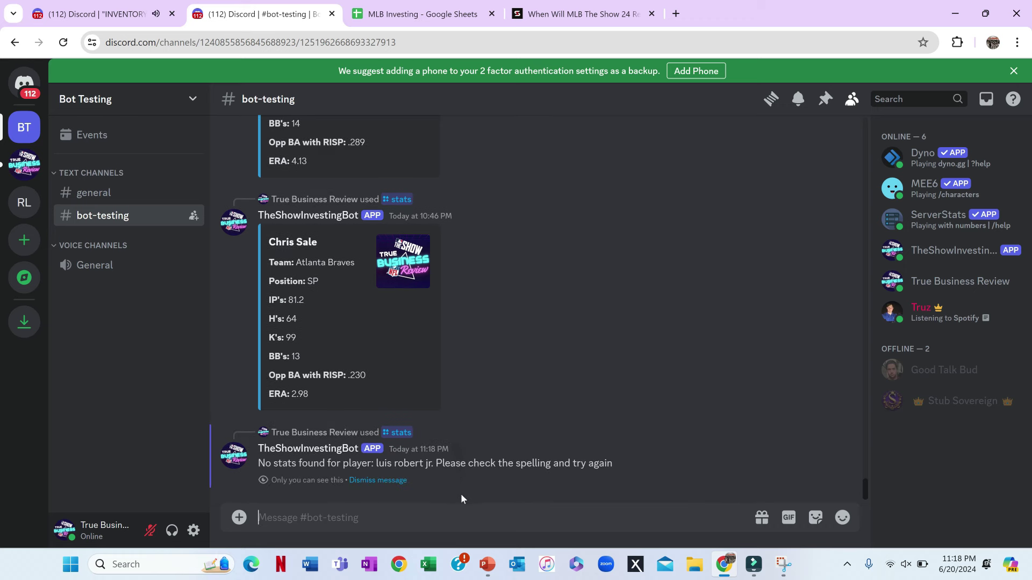
Run the bot's /stats command again in bot-testing with the player name "luis robert"
text(/stats)
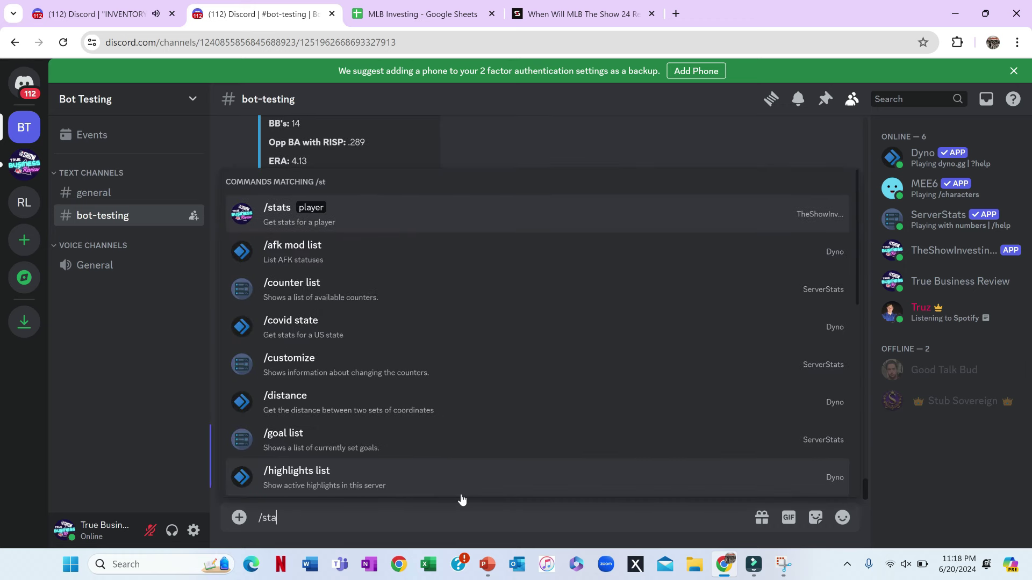
click(386, 218)
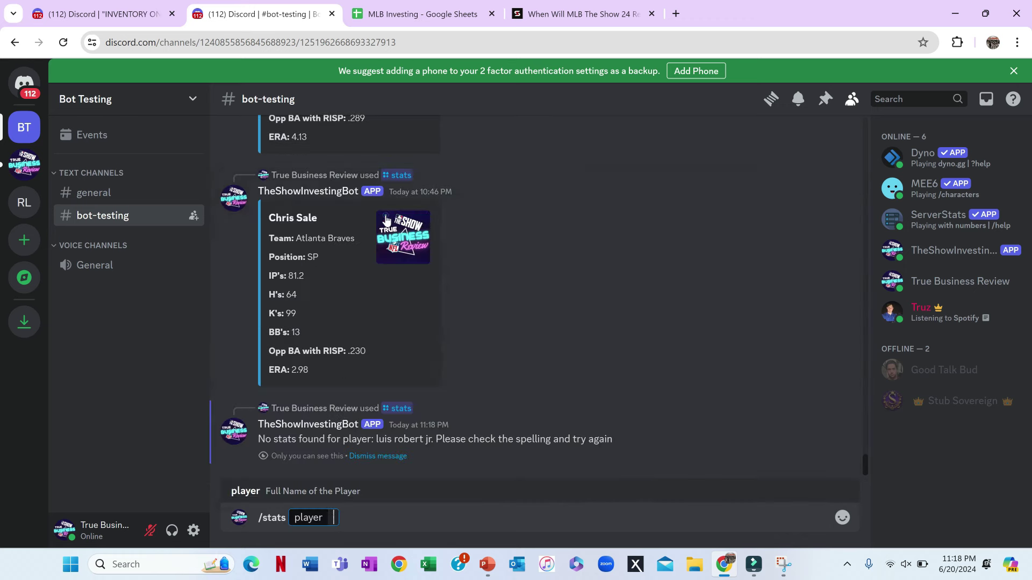
text(luis robert)
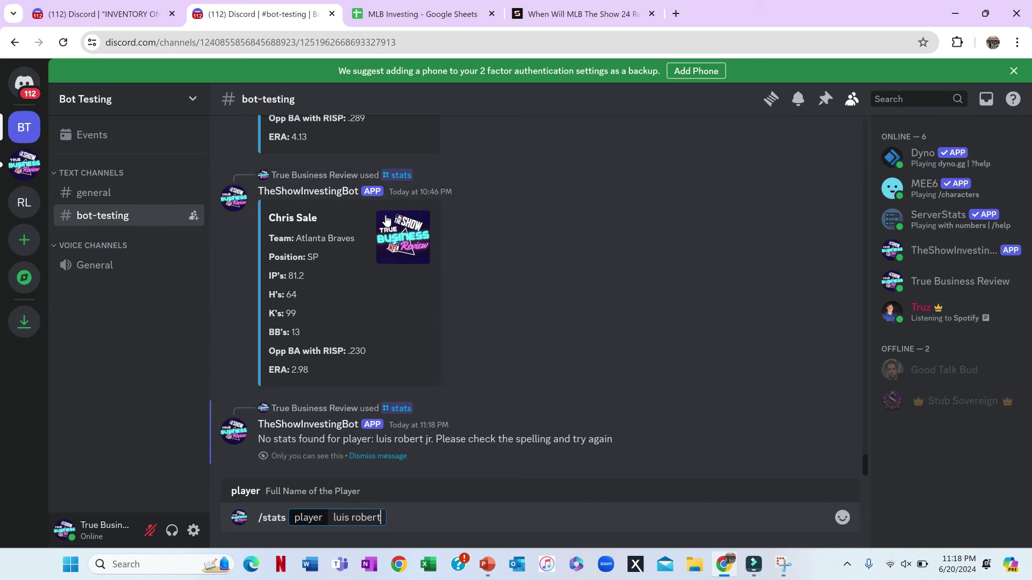
key(Return)
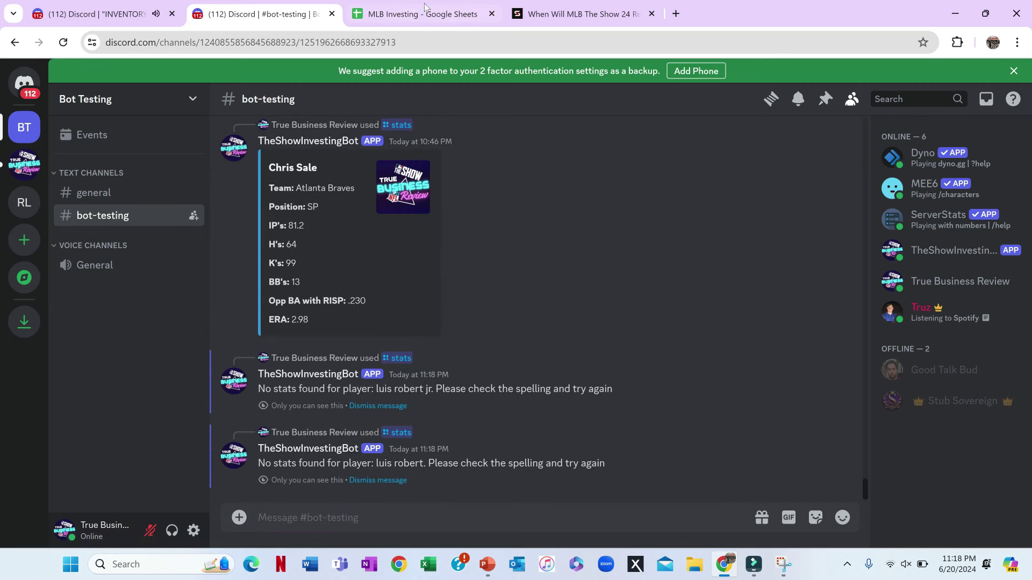
Search Google for "luis robert jr" in a new browser tab
click(675, 12)
text(luis robert)
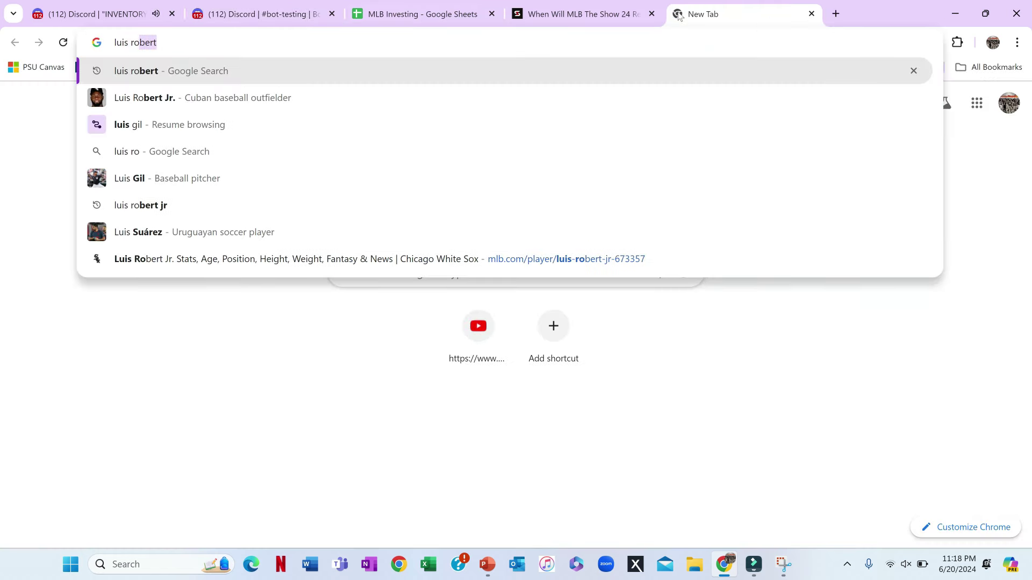
text( jr)
key(Return)
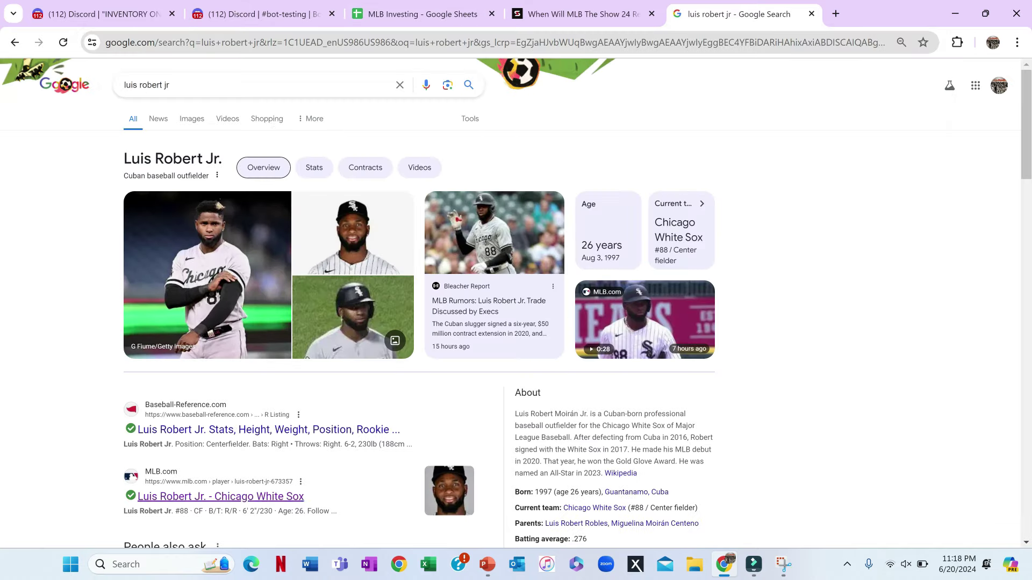
Return to the enlarged Discord inventory screenshot and look at the George Kirby and Tanner Houck cards
click(263, 11)
click(119, 10)
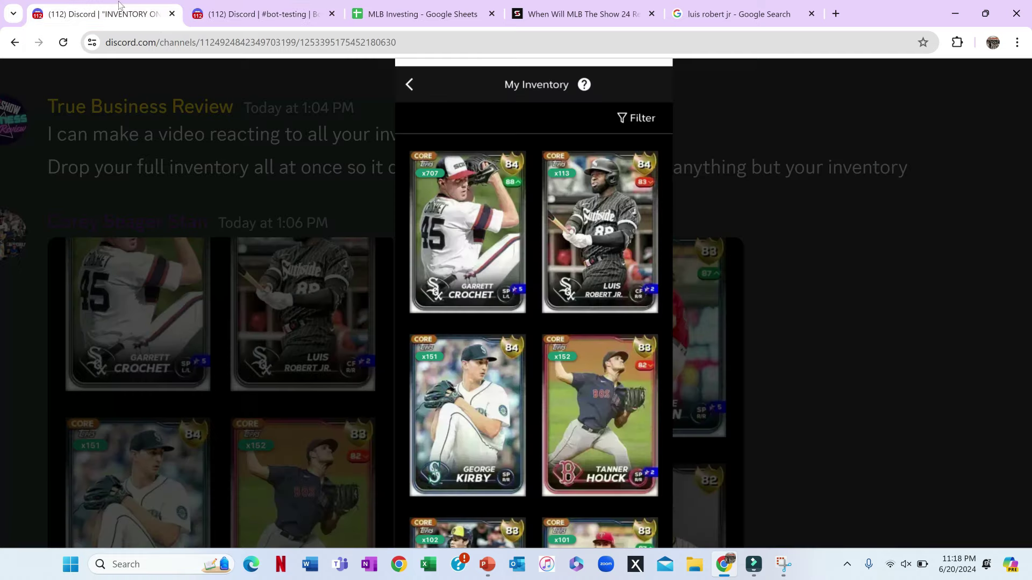
scroll(524, 268, down, 1)
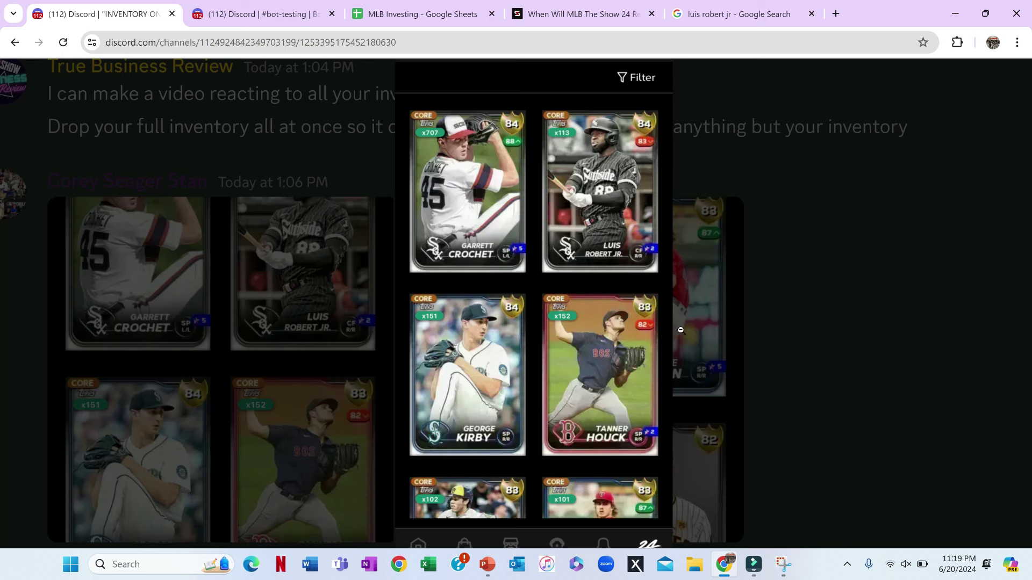
scroll(533, 364, down, 2)
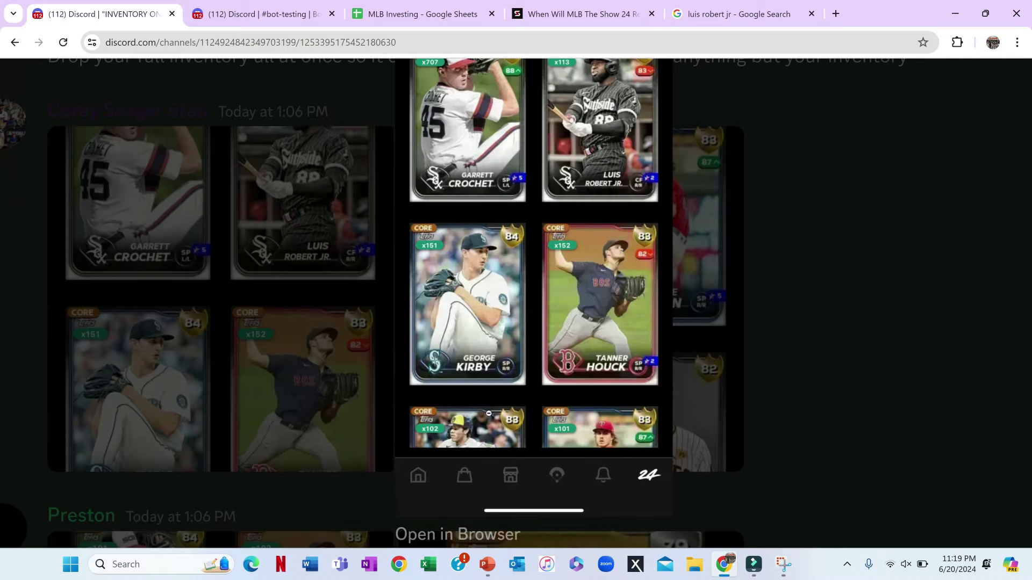
Run the bot's /stats command in the bot-testing channel for player "george kirby"
click(288, 10)
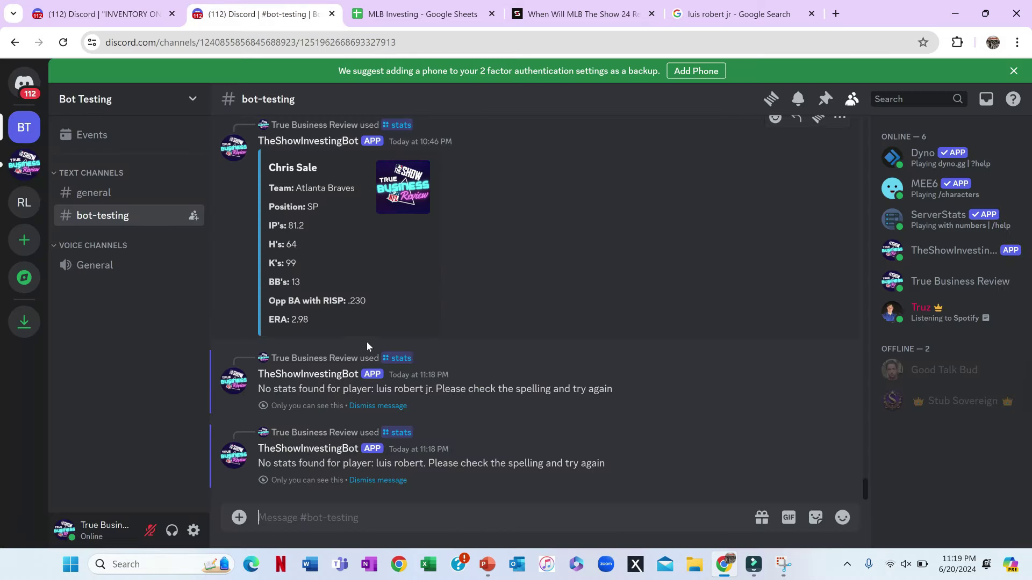
text(/stats)
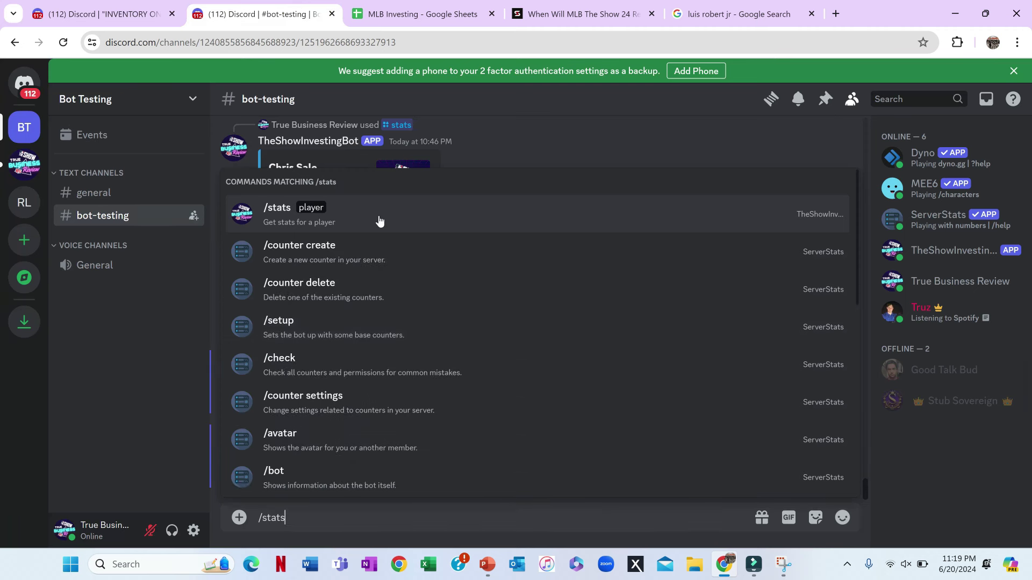
click(378, 216)
text(gep)
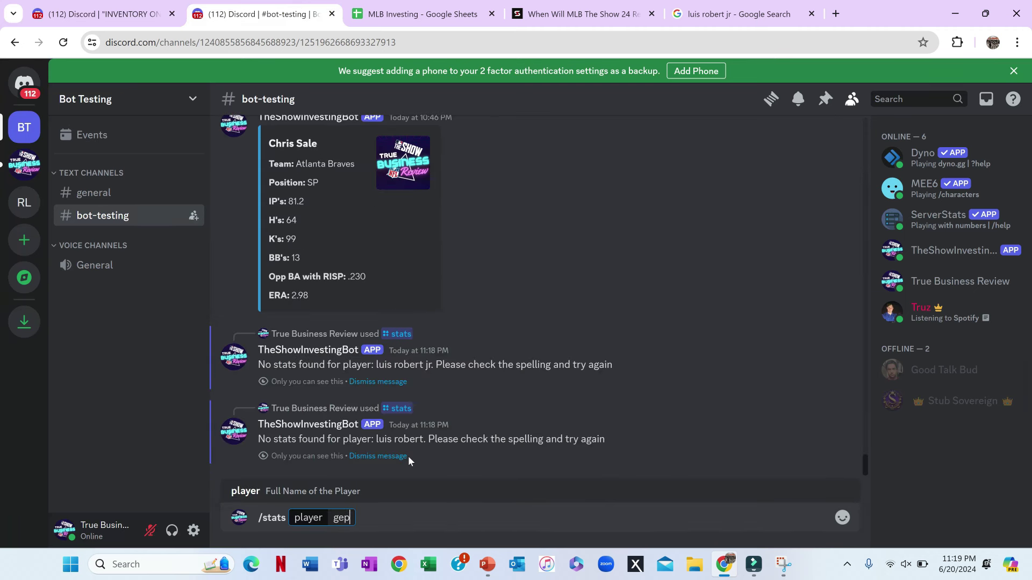
text(rge kirby)
key(Return)
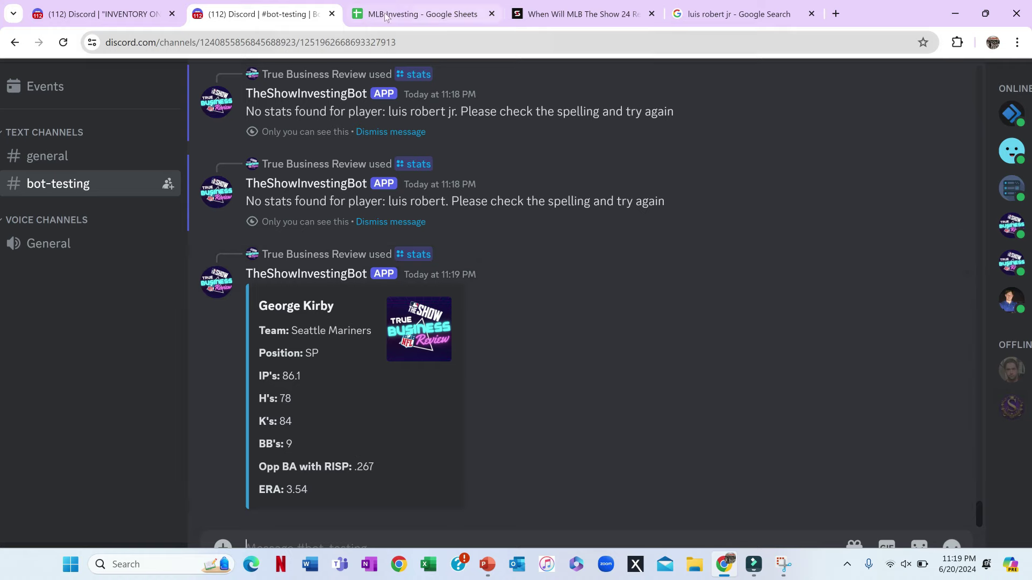
Switch to the MLB Investing spreadsheet and check George Kirby's New Overall and Overall+- cells in Roster Update 4
click(414, 14)
click(544, 4)
click(403, 4)
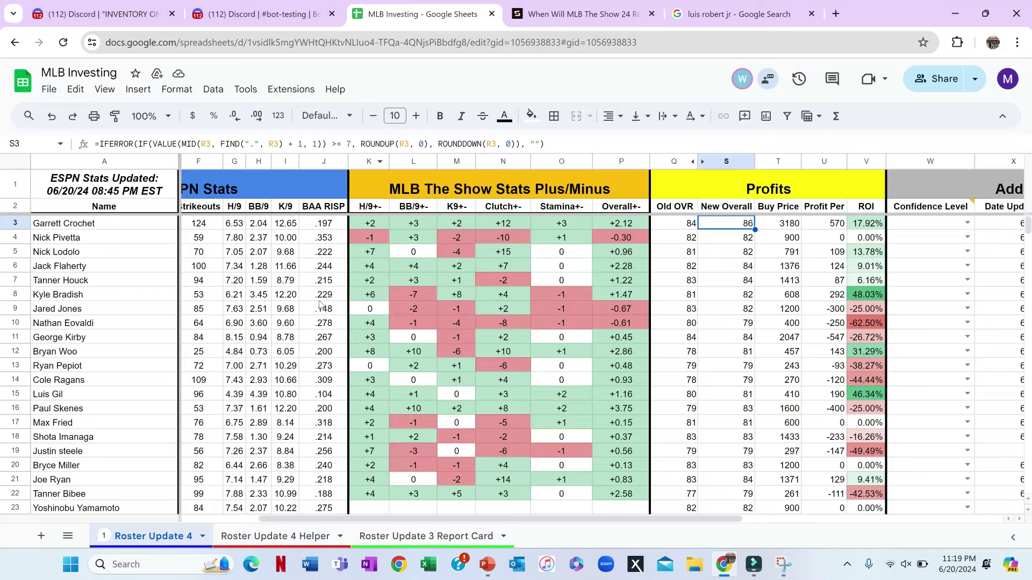
scroll(333, 312, left, 1)
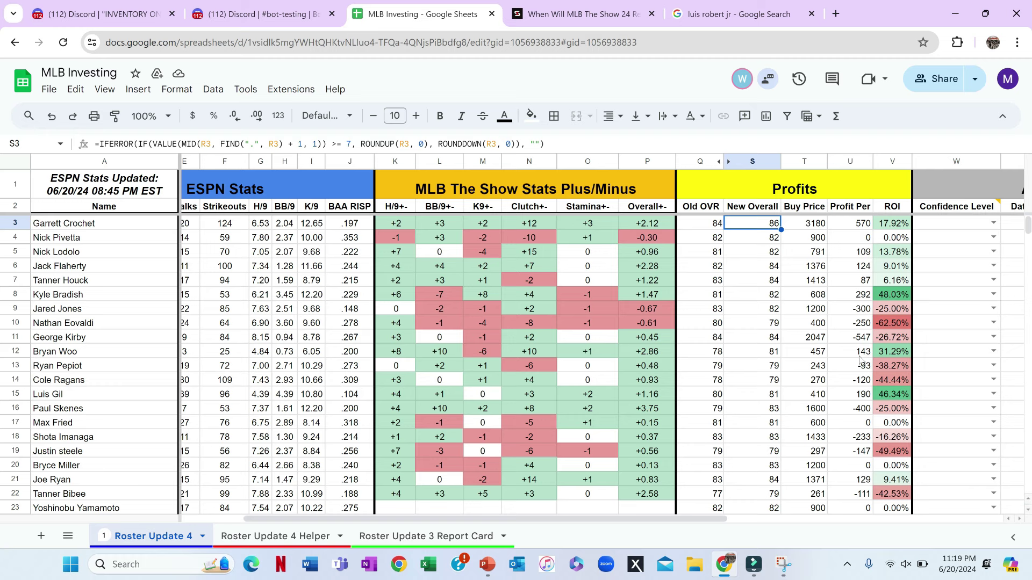
click(748, 341)
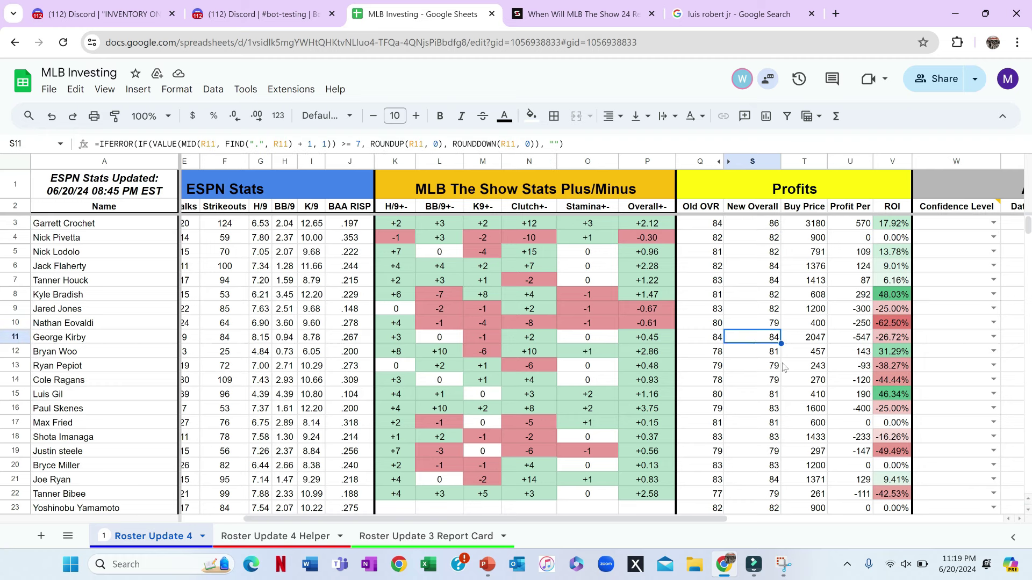
click(657, 339)
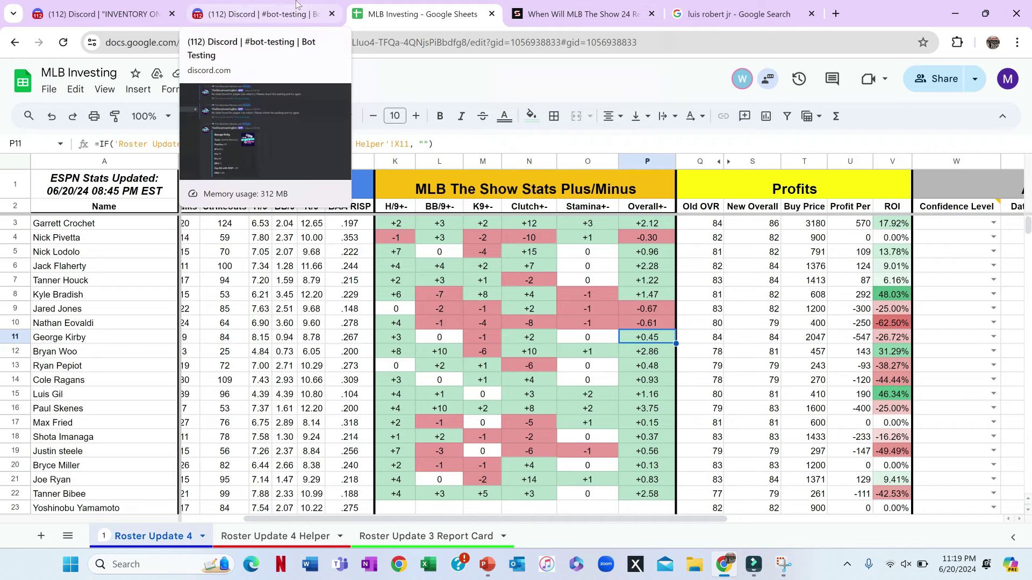
Check the Tanner Houck card in the Discord inventory screenshot and his Overall+- cell in the MLB Investing spreadsheet
click(258, 14)
click(103, 14)
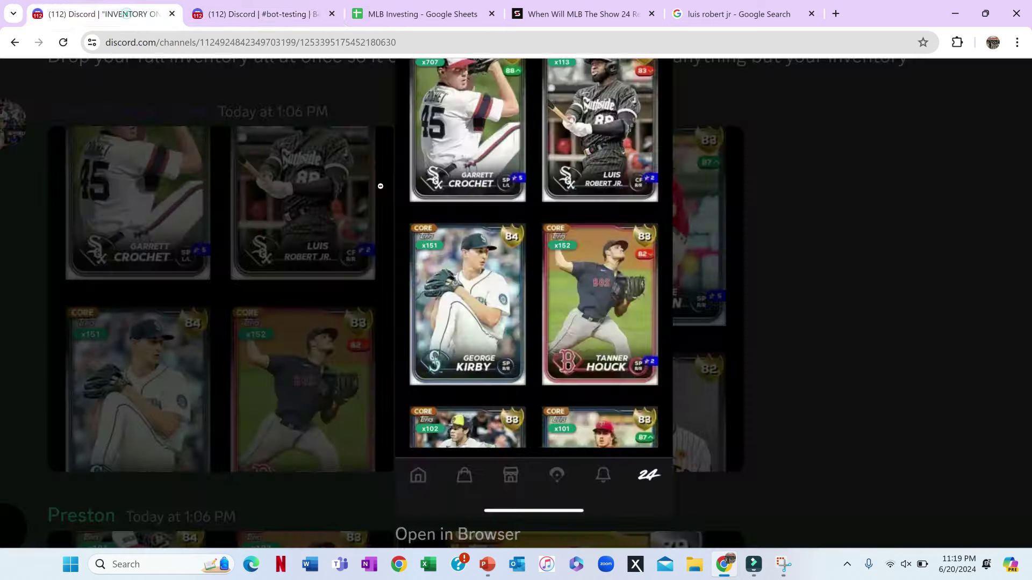
click(417, 14)
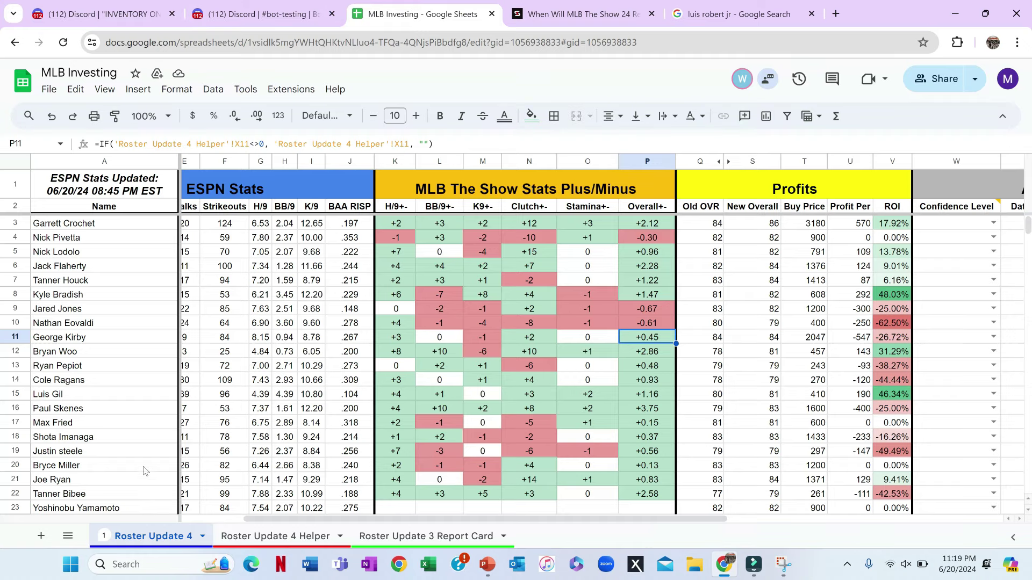
scroll(275, 390, down, 1)
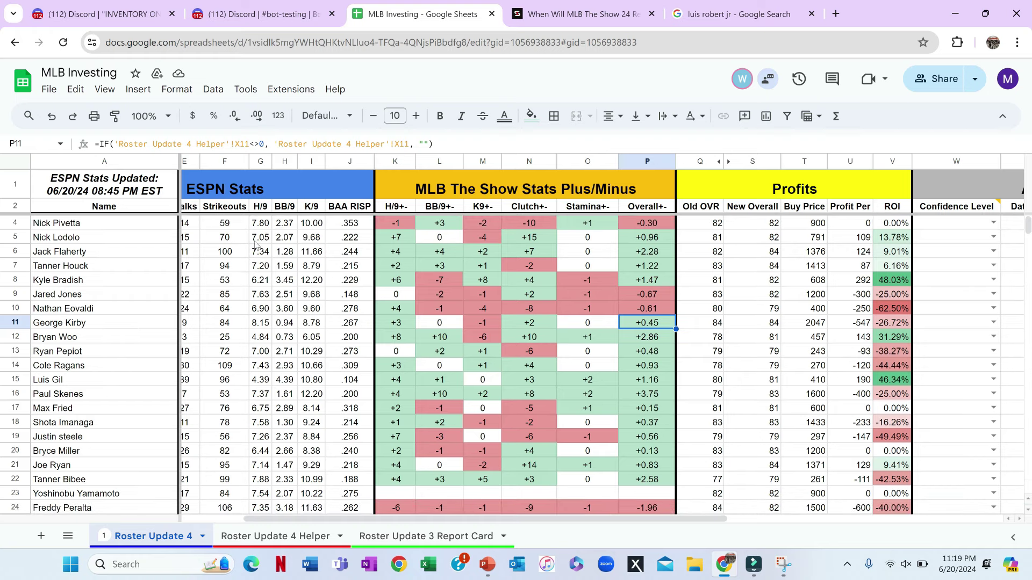
click(656, 267)
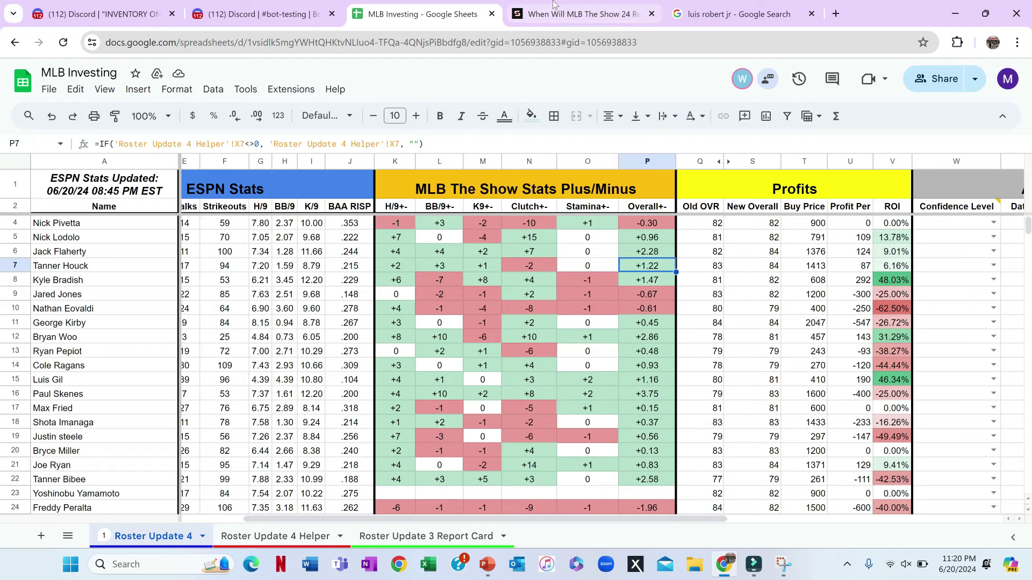
Examine Tanner Houck's Date Updated and ROI cells in Roster Update 4
scroll(781, 264, right, 2)
scroll(781, 264, right, 3)
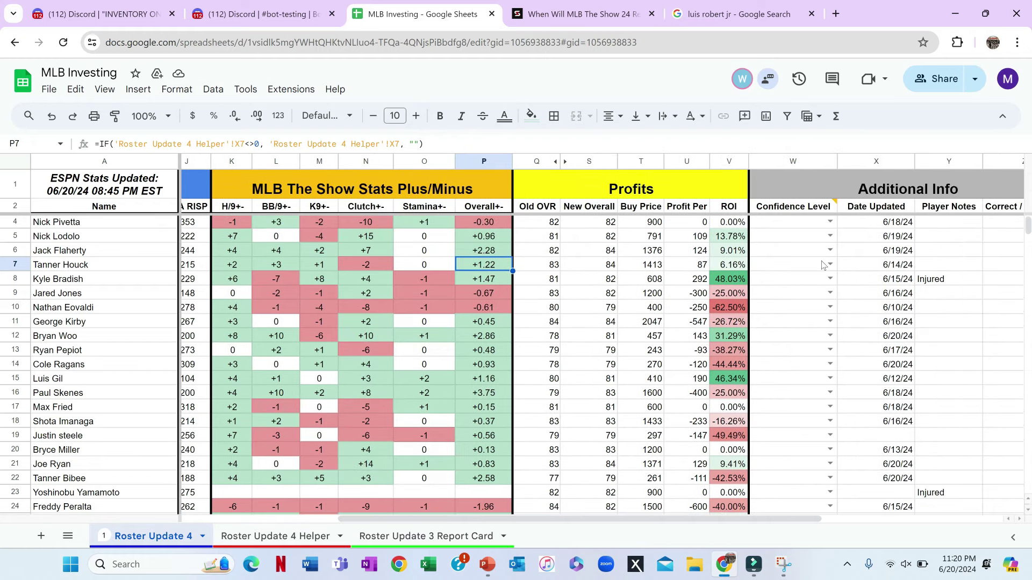
click(889, 267)
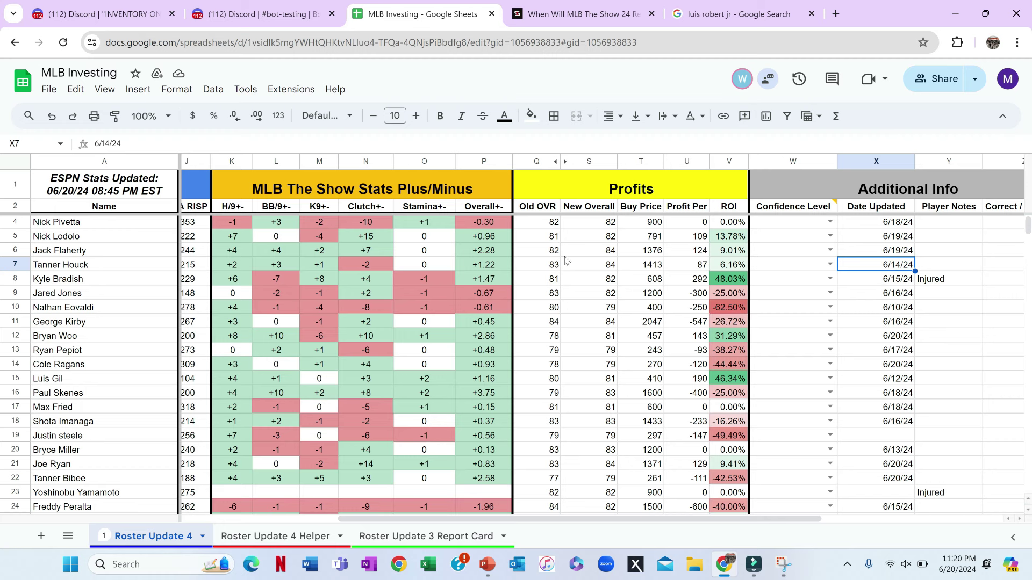
click(732, 267)
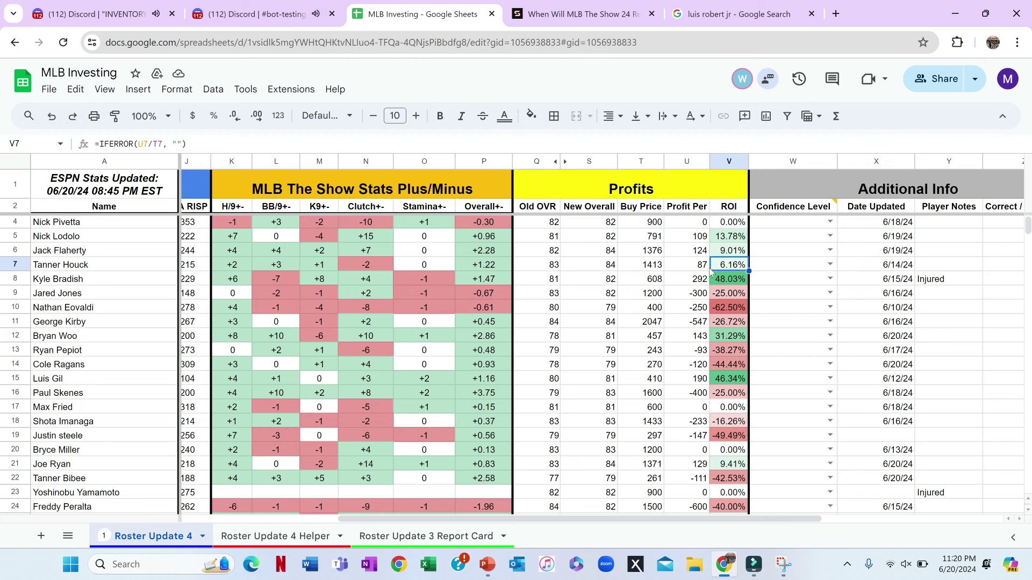
Return to the Discord inventory thread, close the enlarged screenshot and look at the Christian Yelich and Joe Ryan cards
click(546, 7)
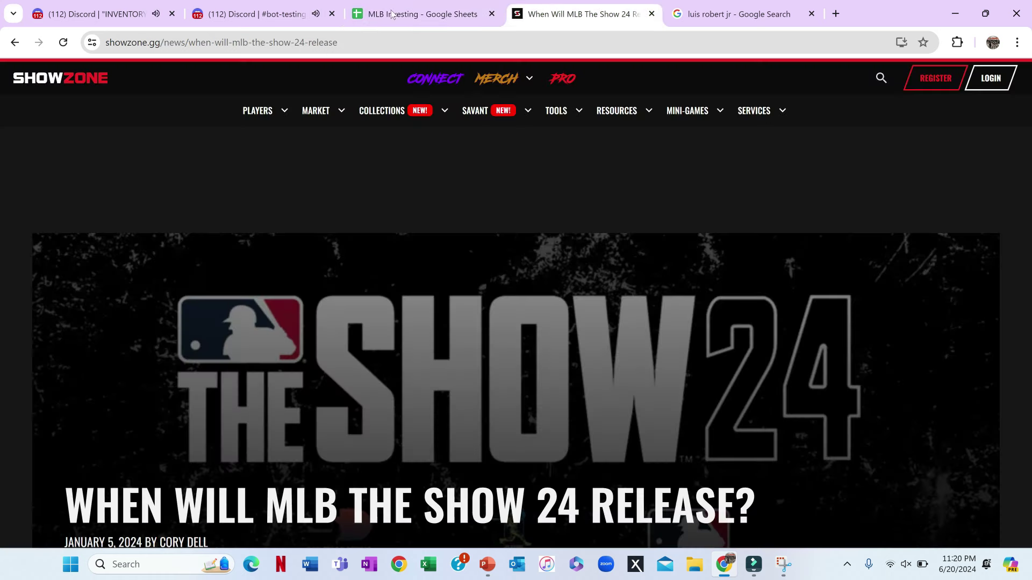
click(295, 6)
click(105, 6)
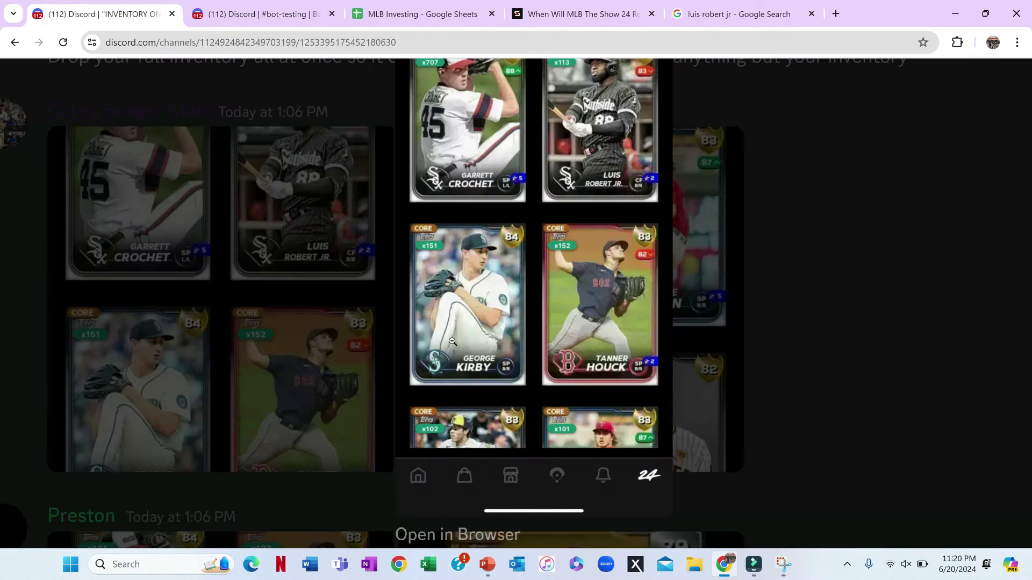
scroll(683, 340, down, 1)
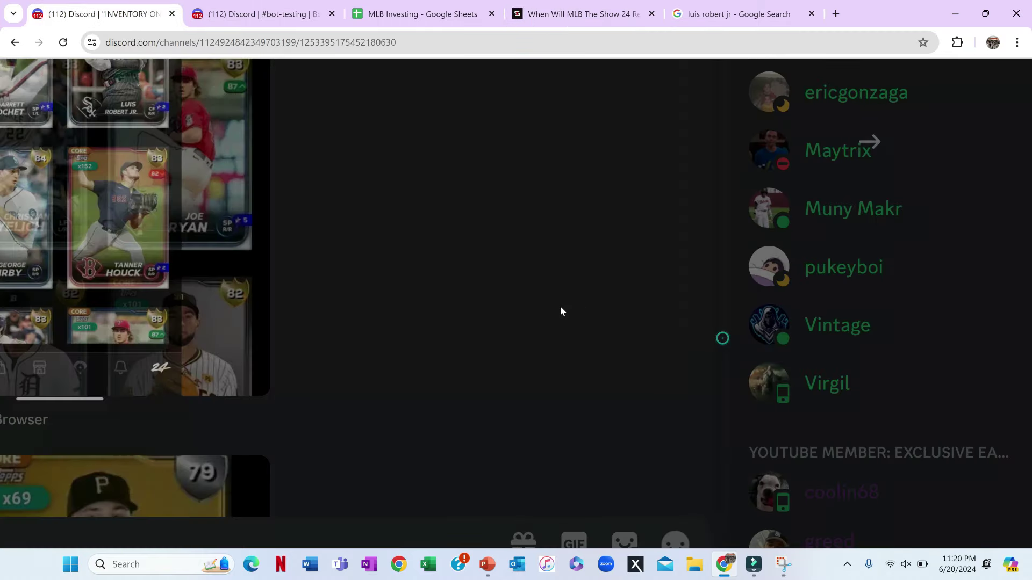
key(ctrl+0)
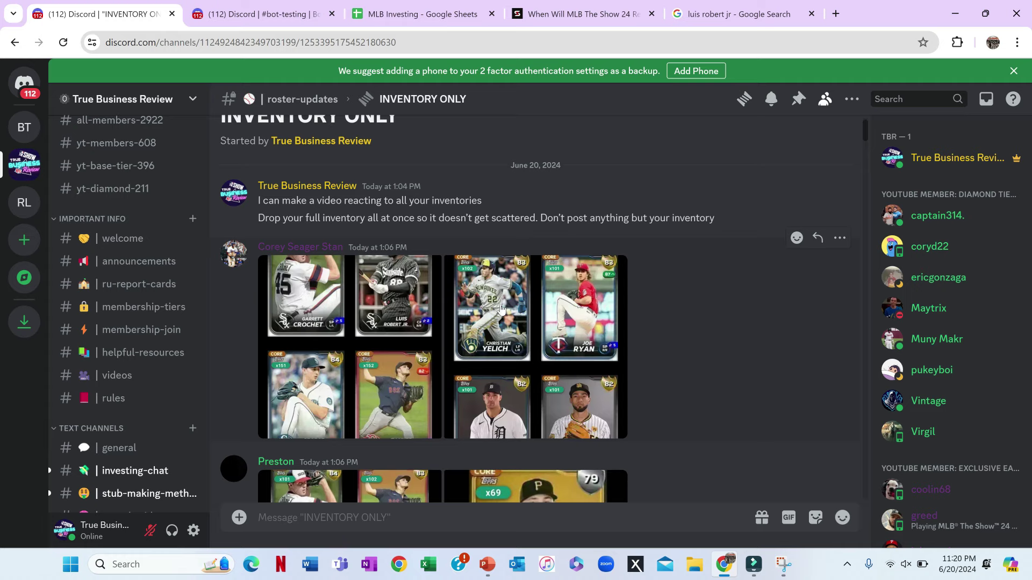
scroll(525, 306, up, 3)
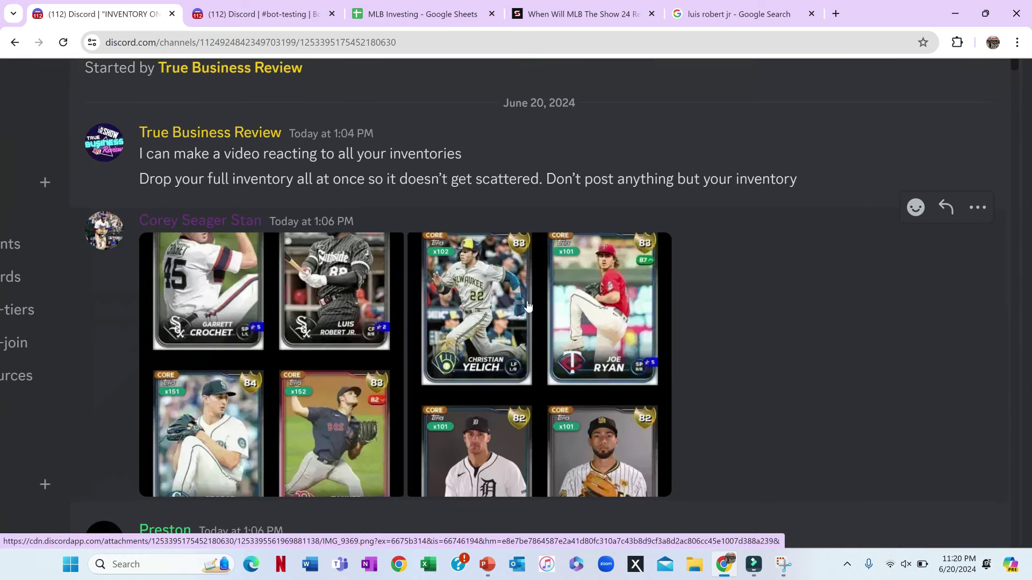
scroll(528, 306, down, 1)
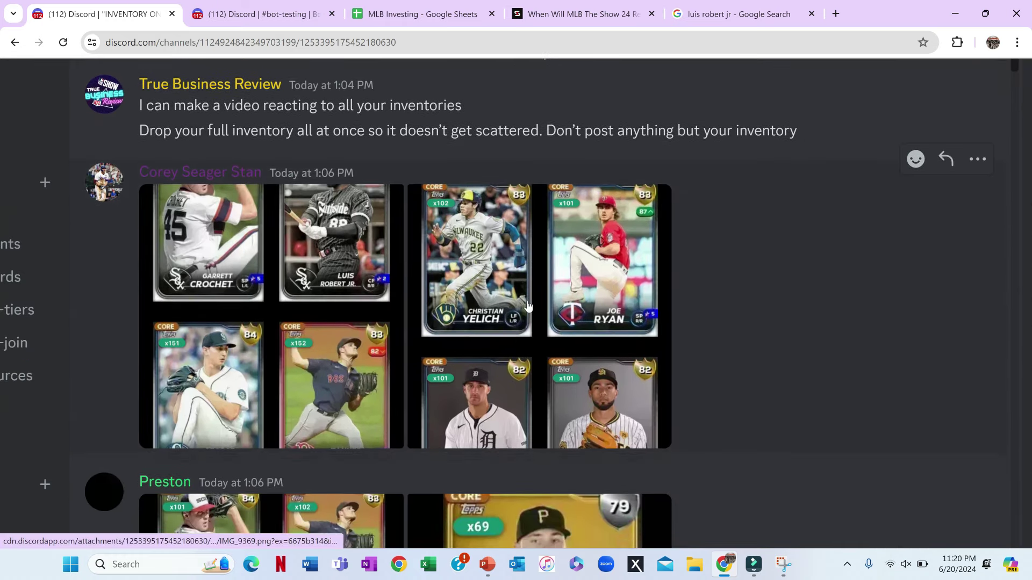
scroll(527, 307, down, 1)
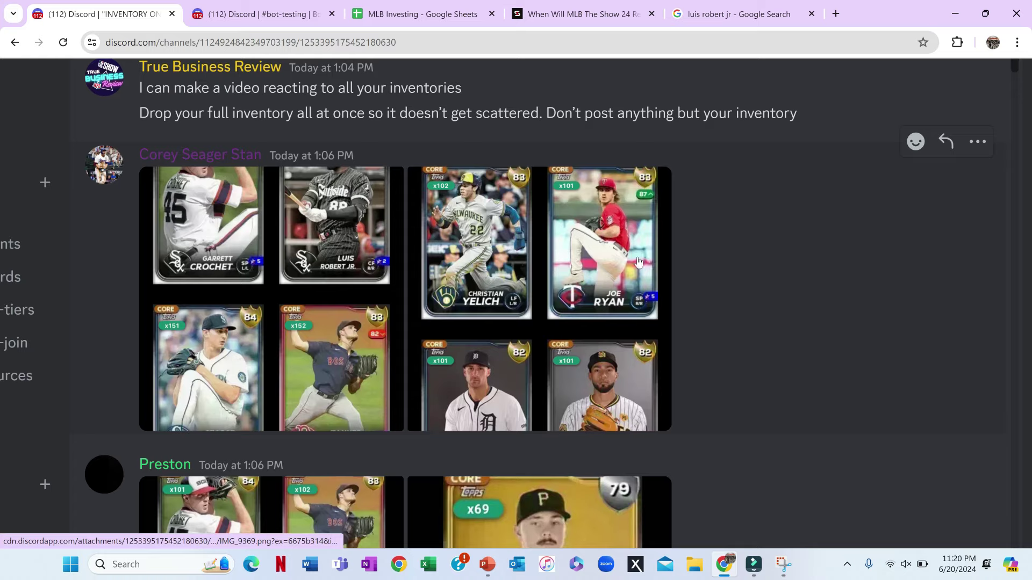
Switch to the MLB Investing spreadsheet and check Joe Ryan's Profit Per and New Overall cells
click(441, 13)
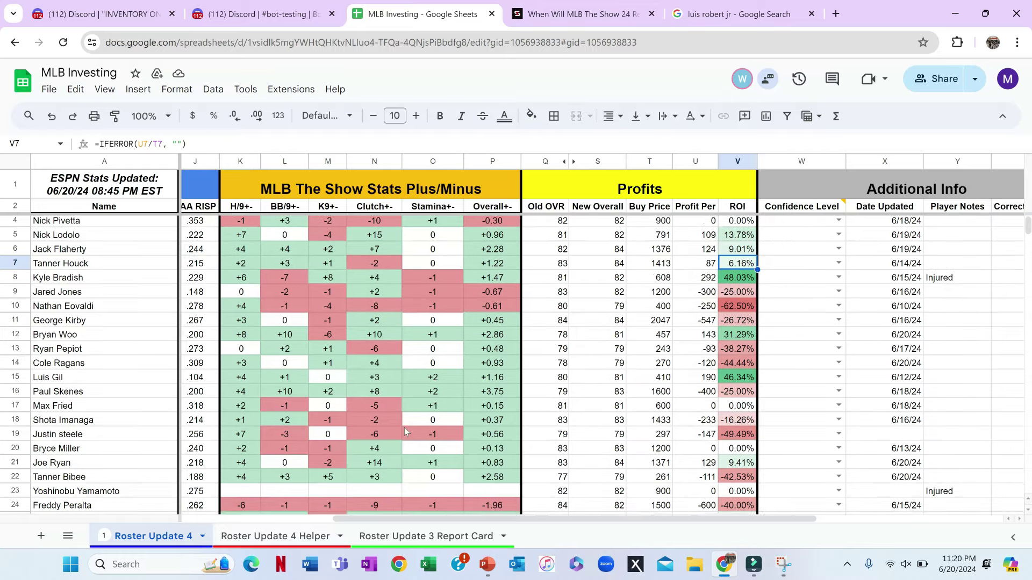
scroll(404, 432, left, 1)
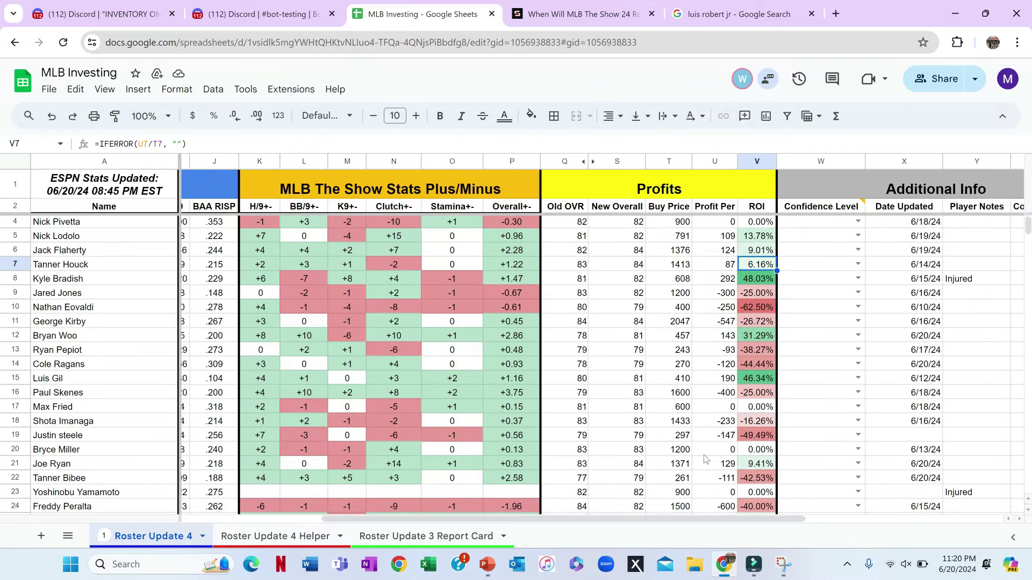
click(731, 465)
click(638, 466)
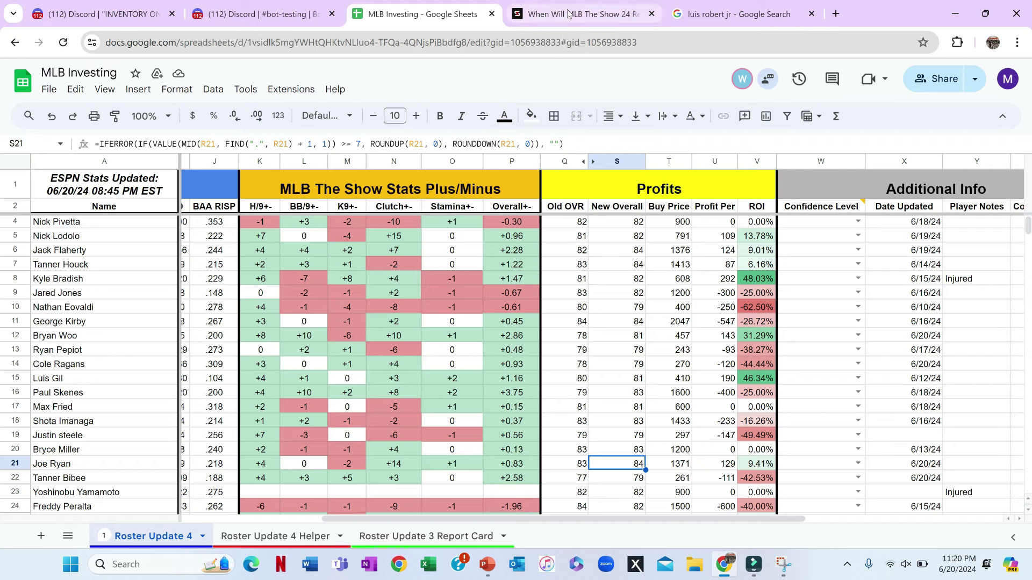
Go back to the Discord inventory thread and examine the next member's post with the Garrett Crochet, Tanner Houck and Paul Skenes cards
click(80, 14)
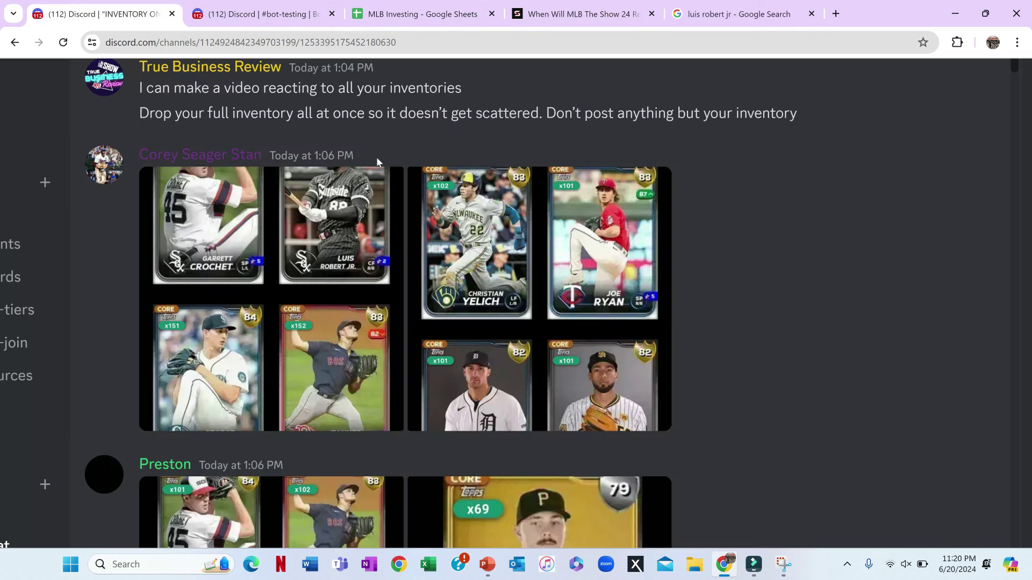
scroll(724, 385, down, 2)
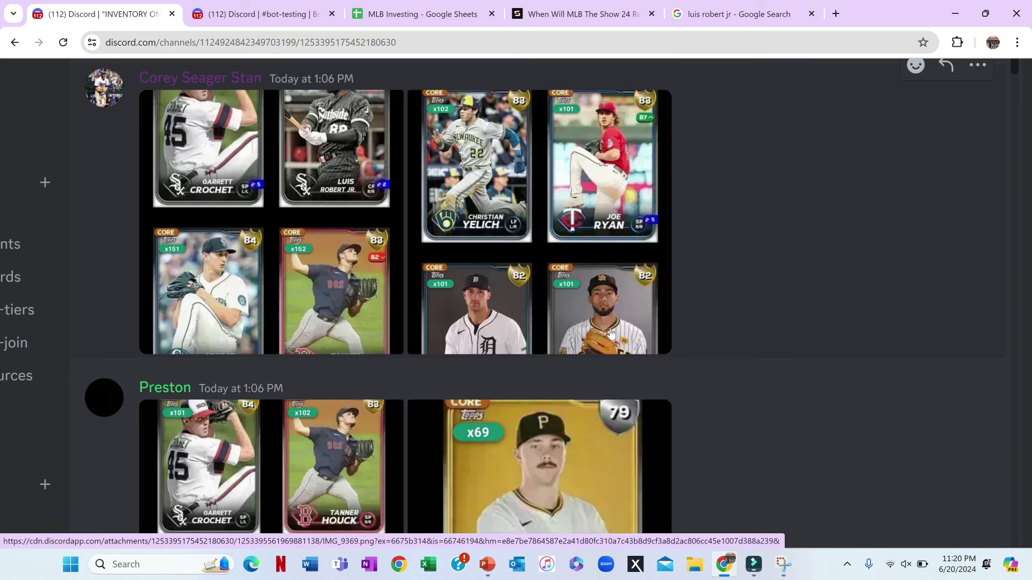
scroll(615, 332, down, 3)
key(ctrl+minus)
key(ctrl+minus)
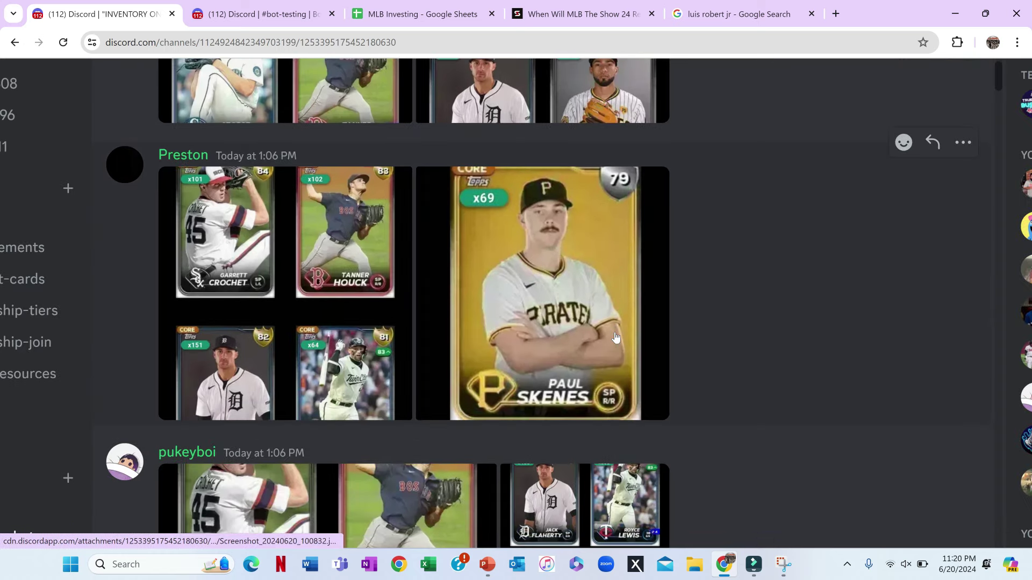
scroll(425, 301, down, 1)
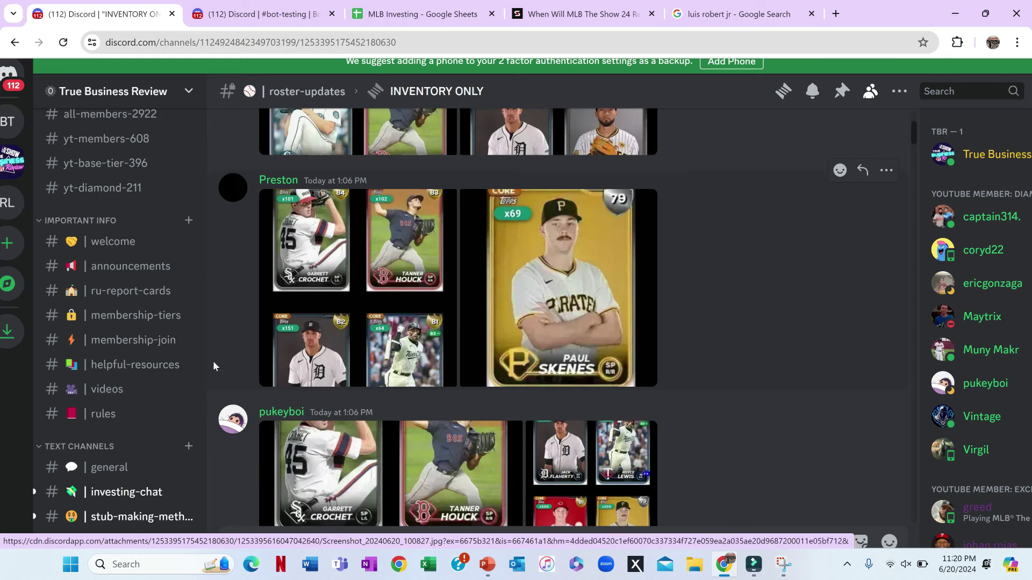
scroll(156, 359, down, 1)
scroll(402, 383, down, 1)
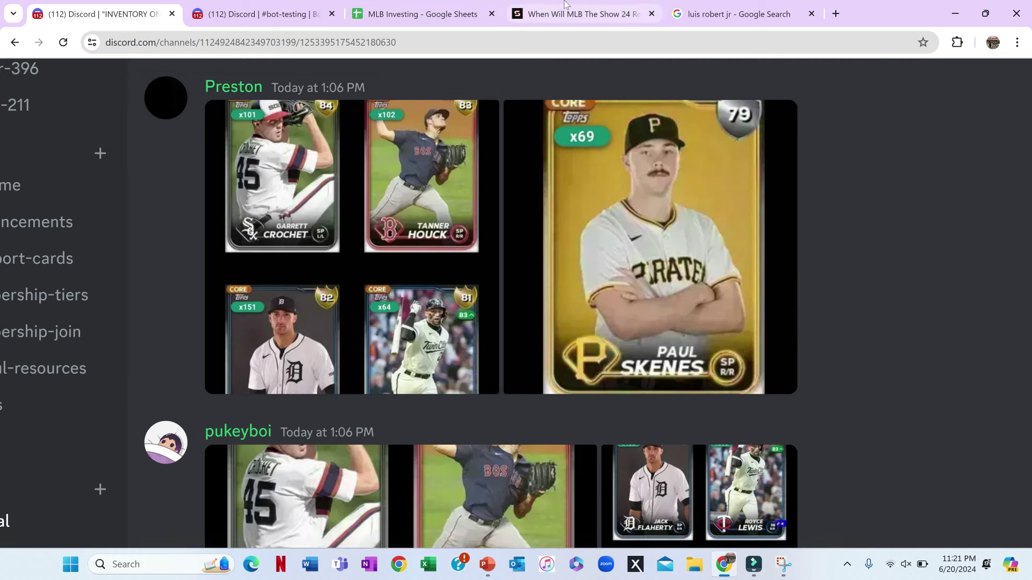
Switch to the MLB Investing spreadsheet and check Paul Skenes' BAA RISP and Jack Flaherty's New Overall cells
click(443, 6)
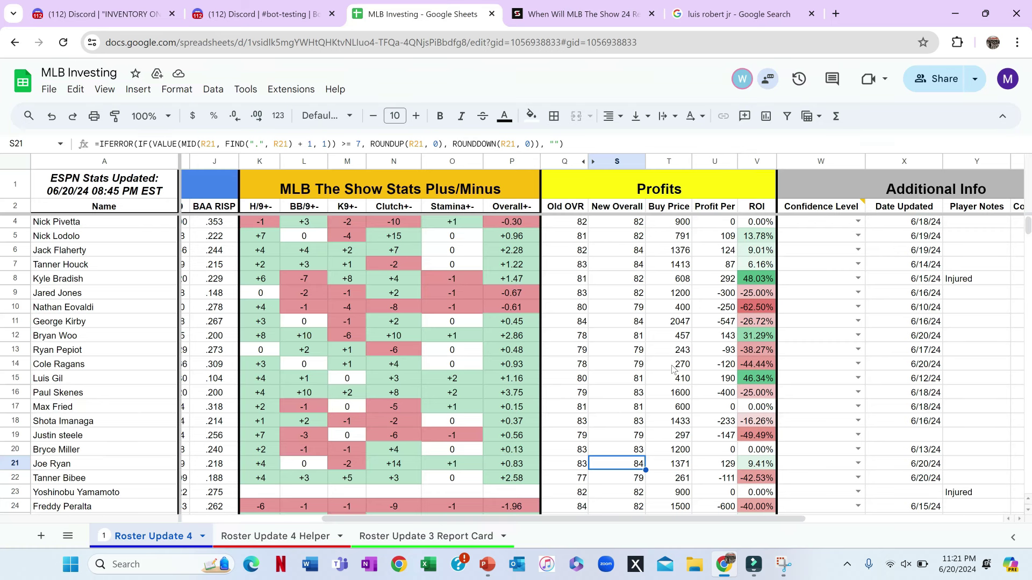
scroll(675, 371, down, 1)
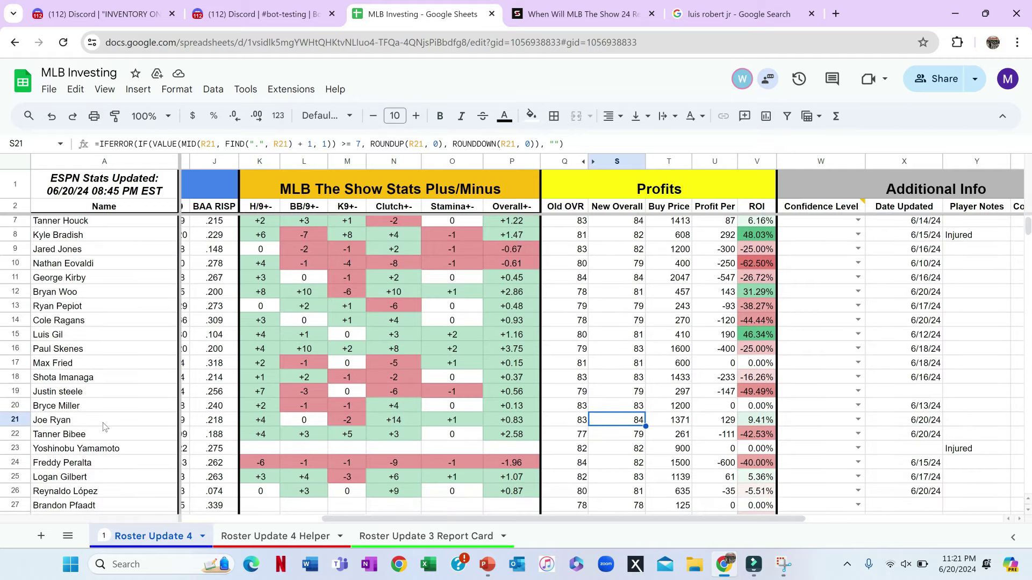
click(223, 348)
scroll(280, 366, up, 2)
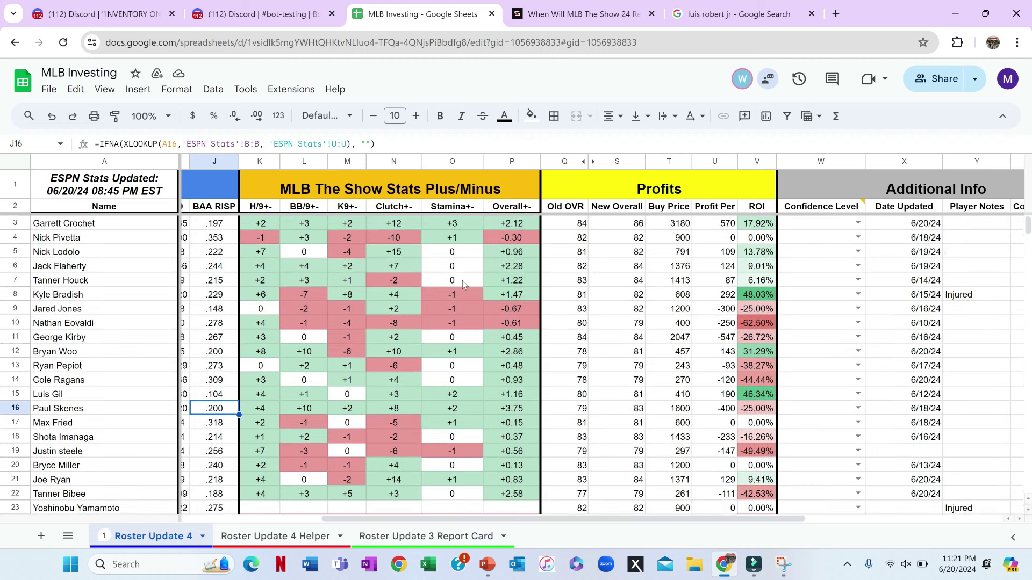
click(632, 265)
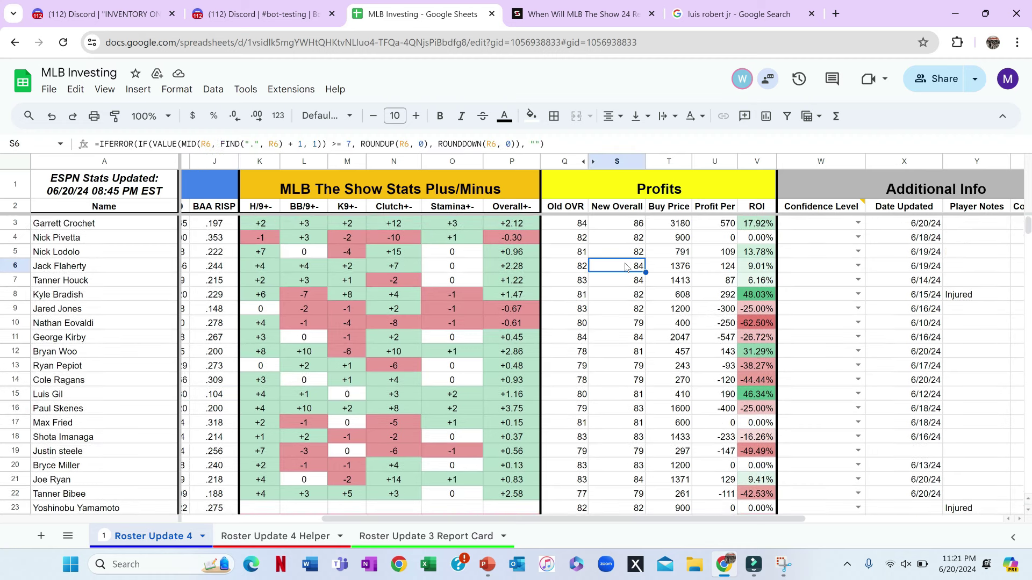
Return to the Discord inventory thread, look at the Garrett Crochet, Tanner Houck and Paul Skenes post, and reset the page zoom
click(562, 5)
click(303, 4)
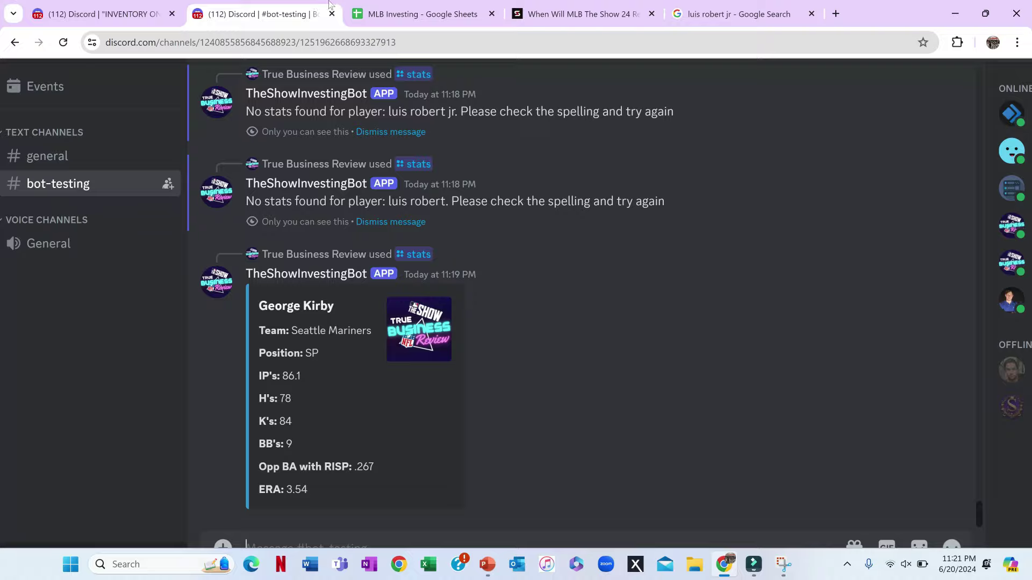
click(381, 6)
click(115, 4)
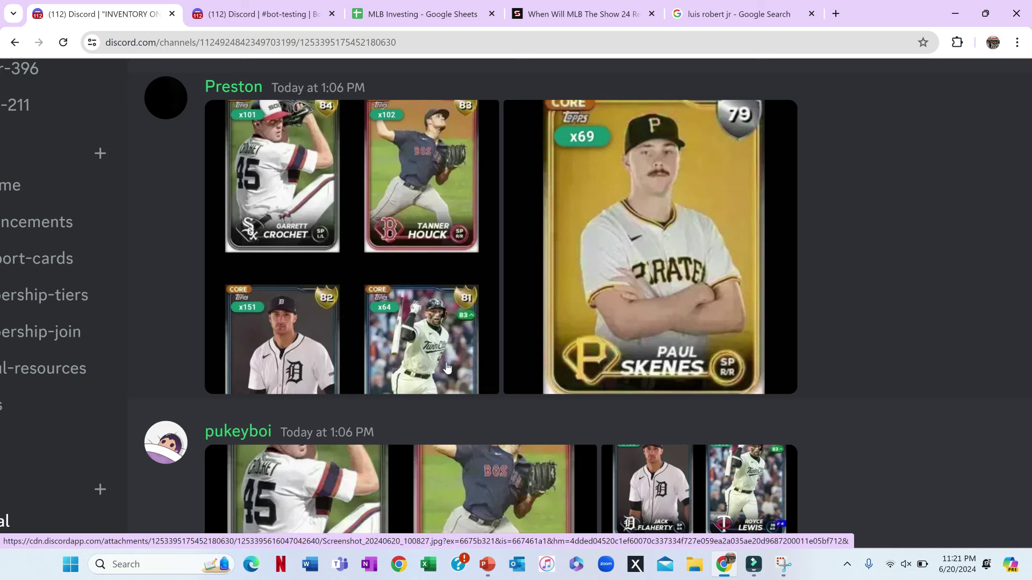
scroll(446, 366, down, 3)
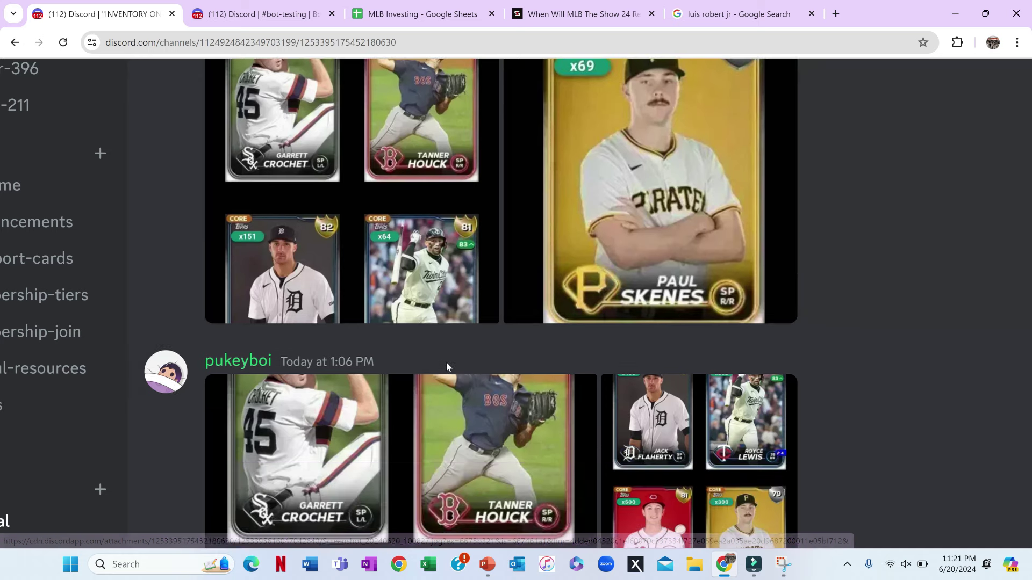
key(ctrl+0)
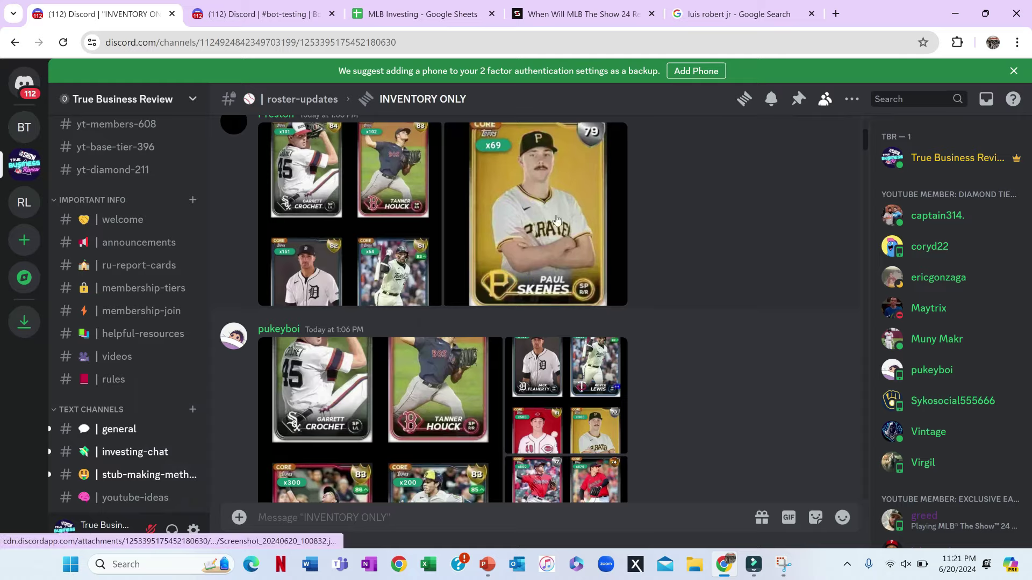
Switch to the MLB Investing spreadsheet and check Paul Skenes' plus/minus stats and New Overall cell
click(421, 24)
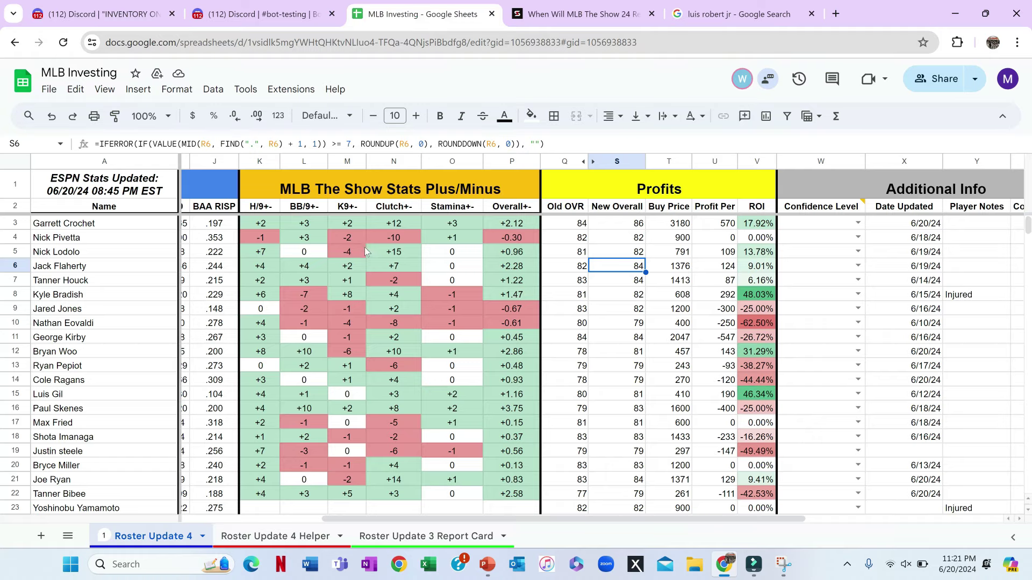
scroll(198, 466, down, 2)
scroll(197, 466, down, 1)
scroll(193, 446, up, 3)
scroll(194, 446, left, 2)
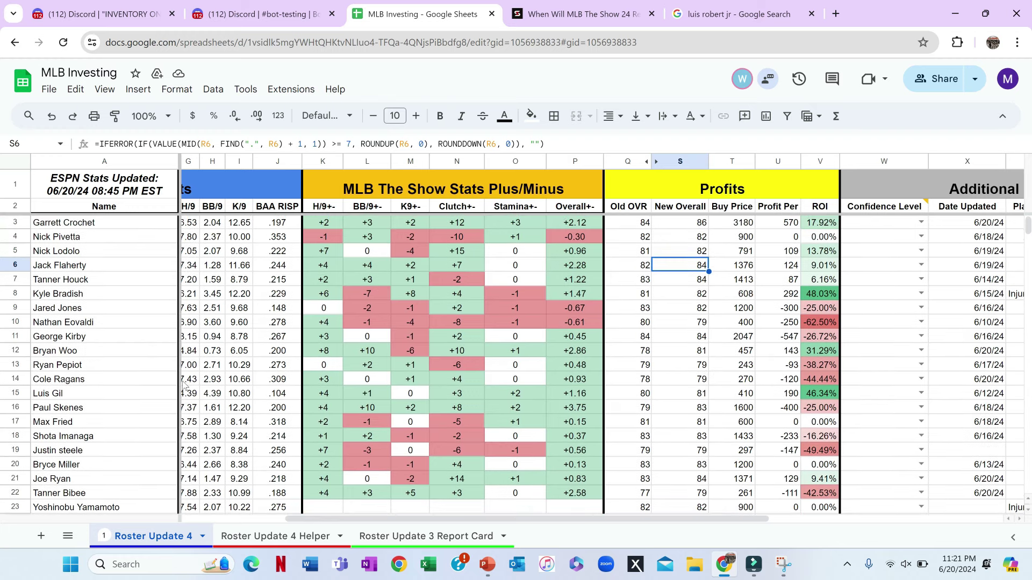
scroll(139, 392, down, 1)
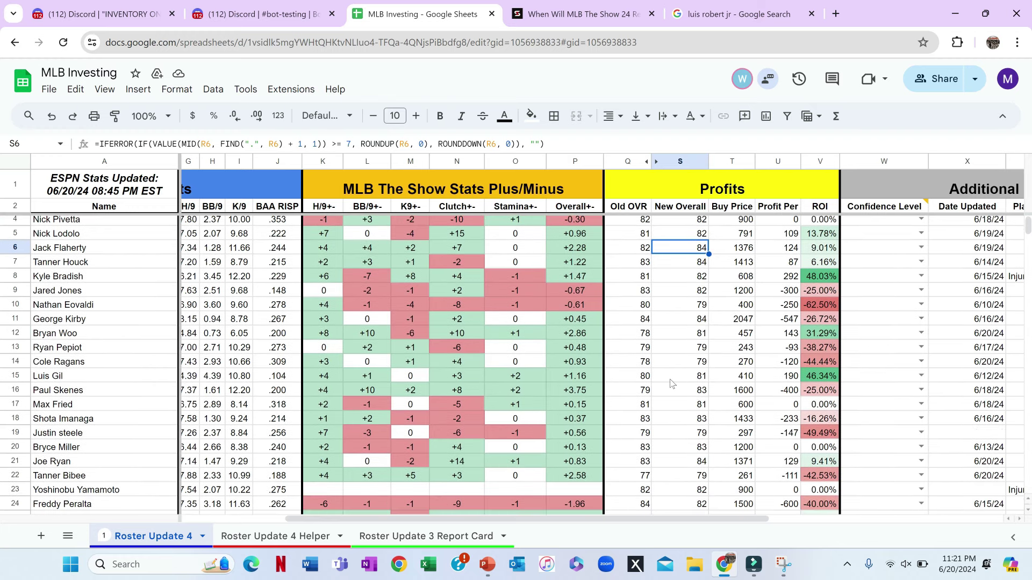
click(695, 391)
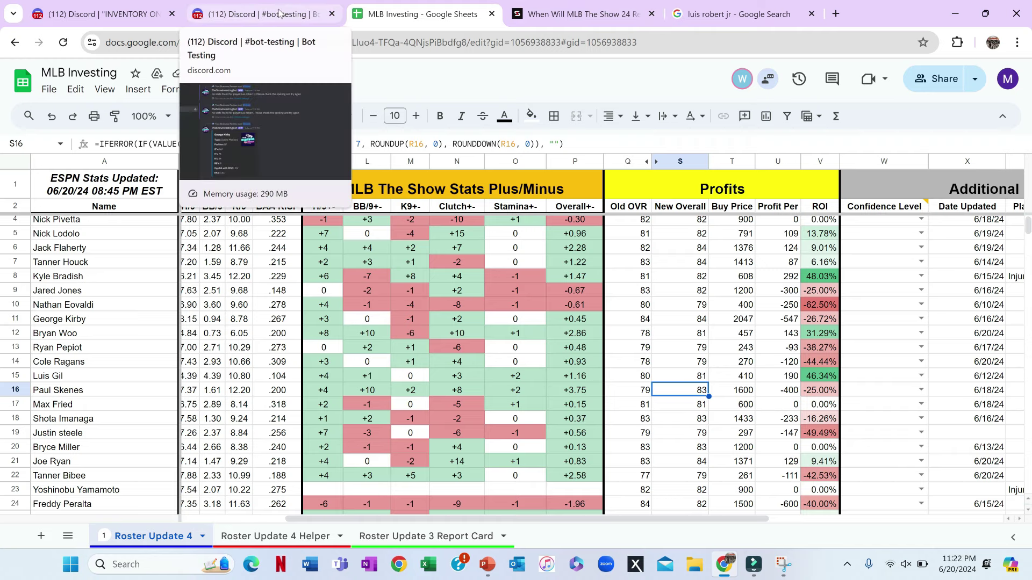
Go back to the Discord inventory thread and examine the next post with the Jack Flaherty, Royce Lewis, Tanner Bibee and Gavin Williams cards
click(82, 7)
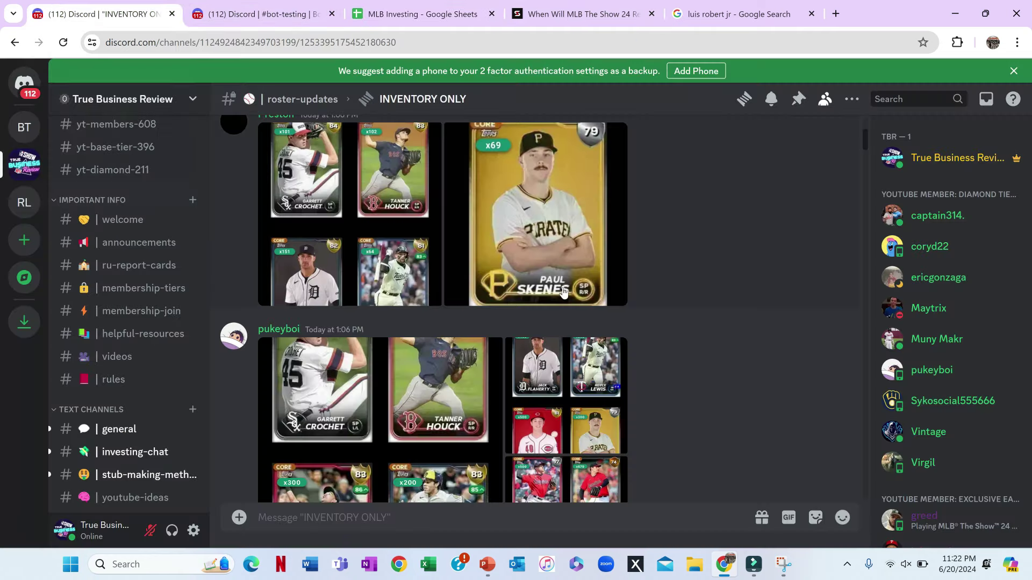
scroll(617, 364, down, 2)
scroll(556, 200, up, 2)
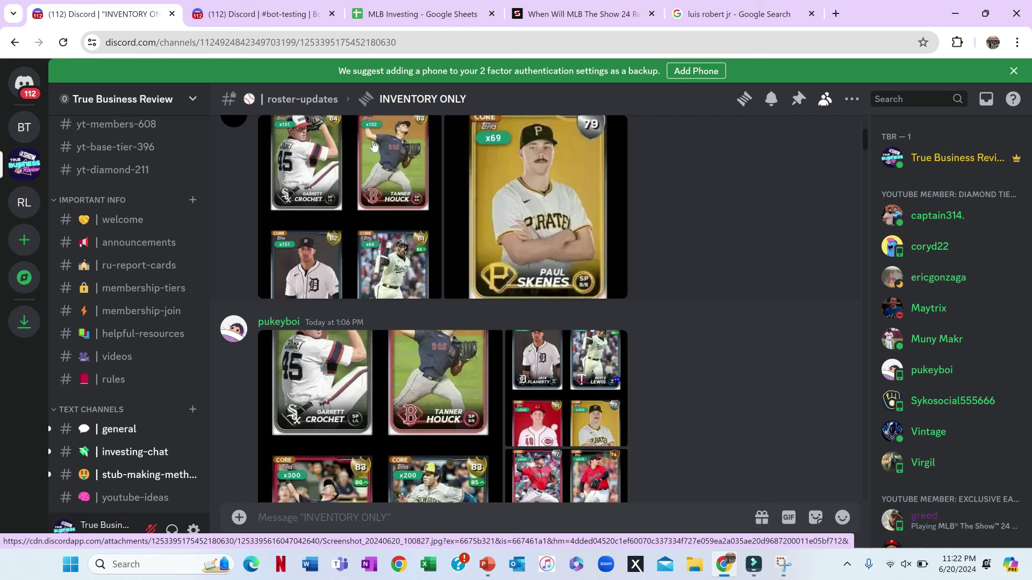
scroll(371, 301, down, 2)
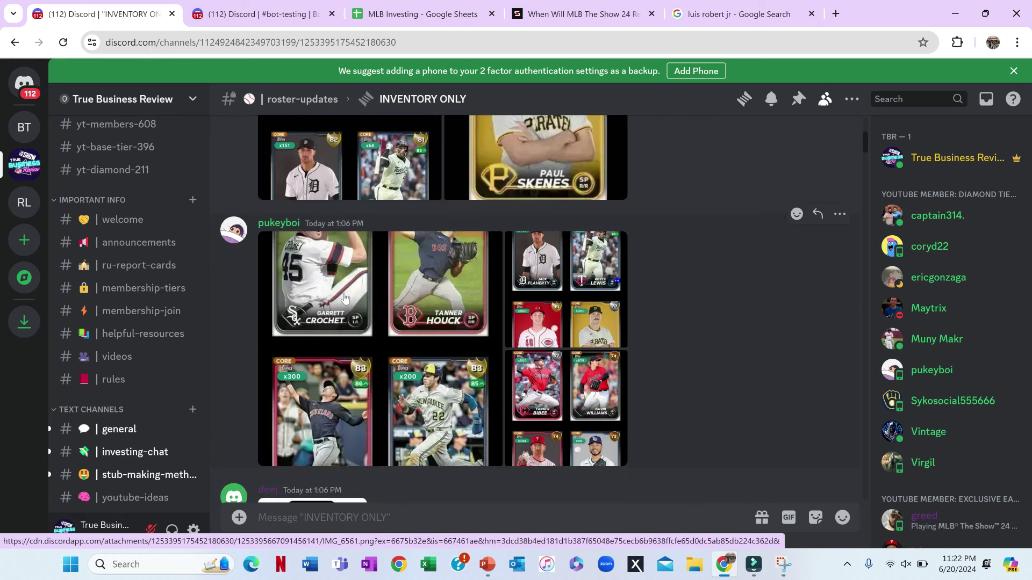
scroll(373, 364, down, 2)
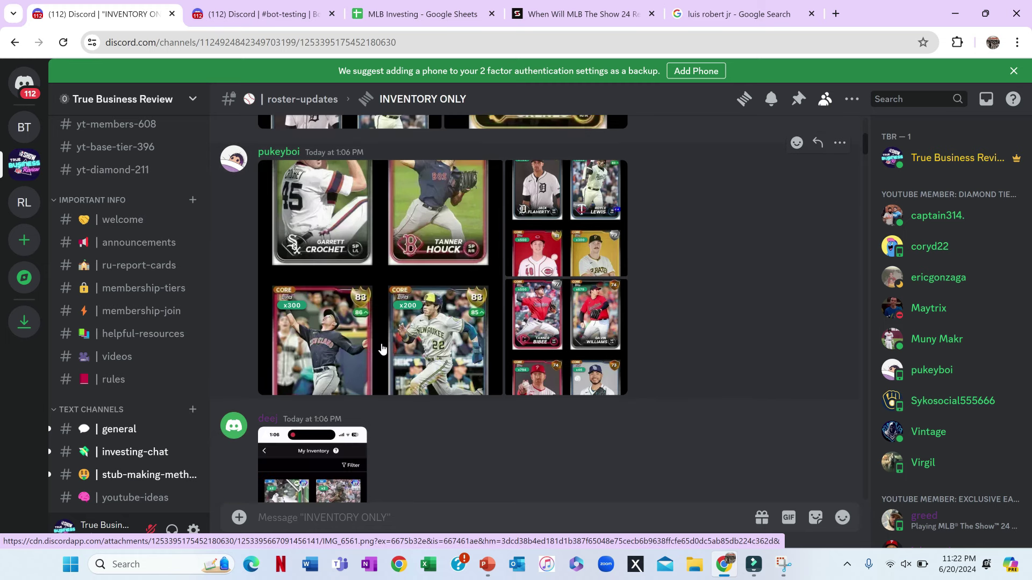
scroll(609, 263, up, 1)
scroll(609, 263, up, 4)
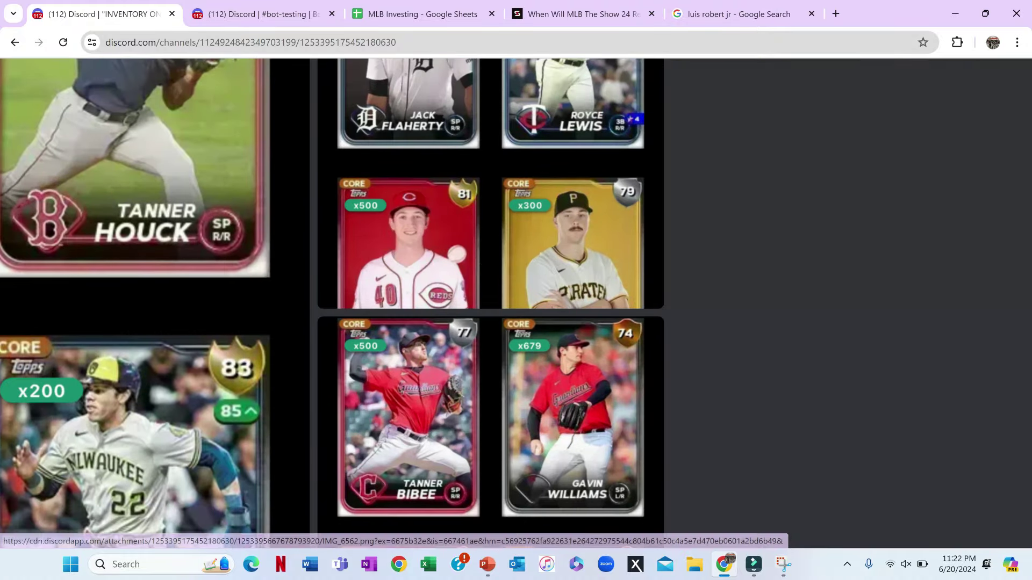
Switch to the MLB Investing spreadsheet and check Nick Lodolo's New Overall and ROI cells in Roster Update 4
click(422, 13)
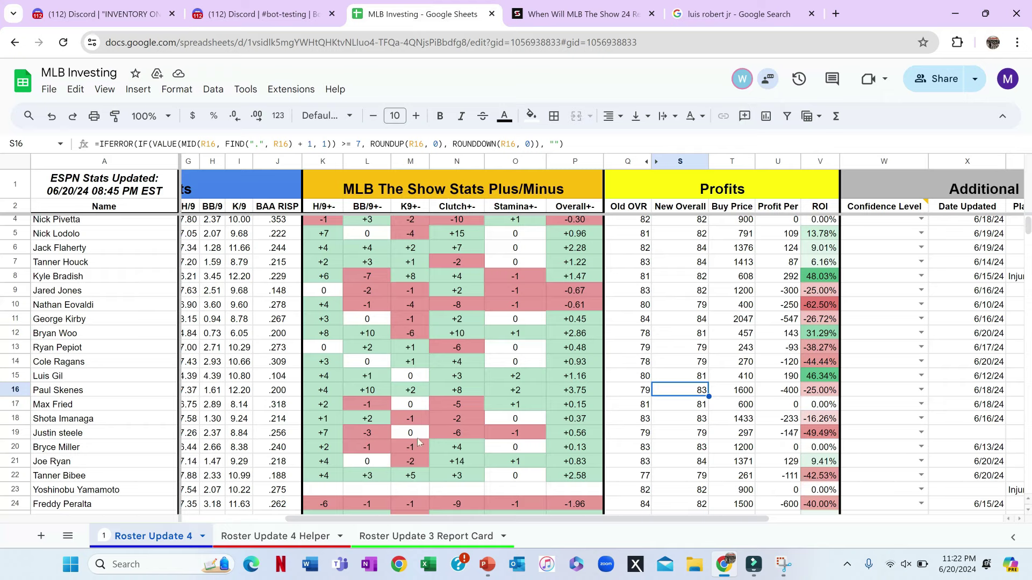
scroll(387, 400, down, 2)
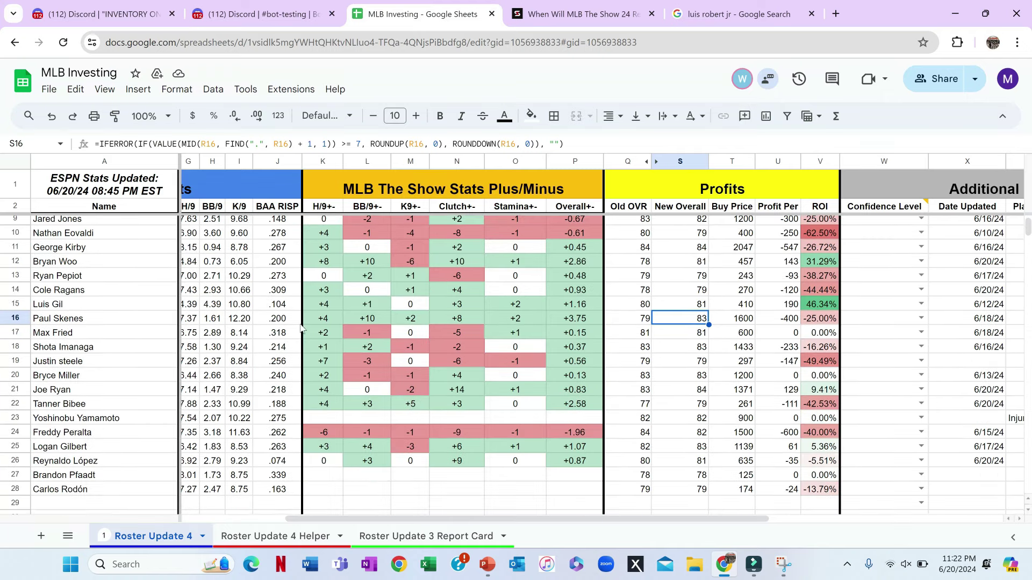
scroll(141, 462, up, 3)
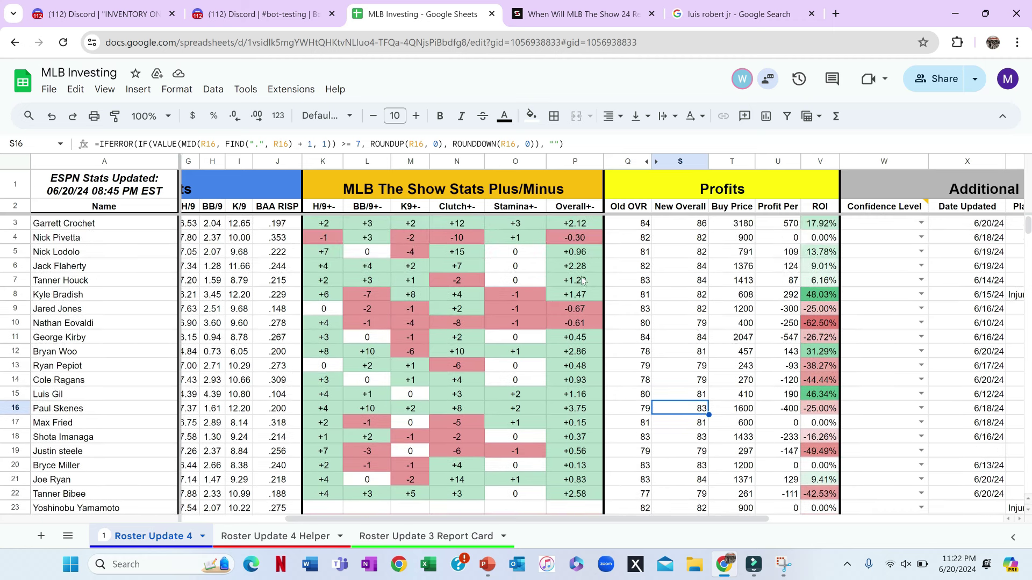
click(702, 240)
click(697, 254)
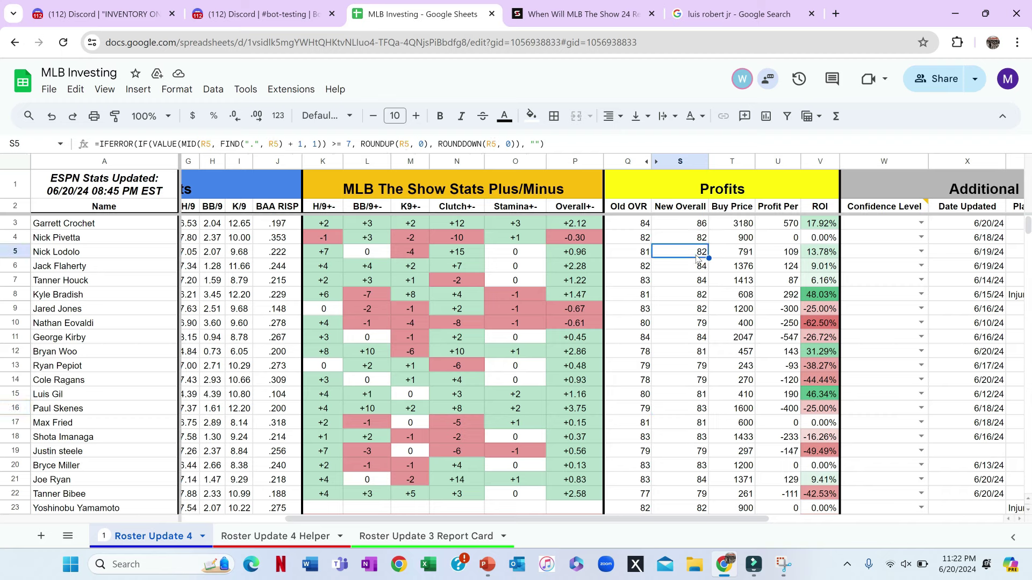
click(819, 252)
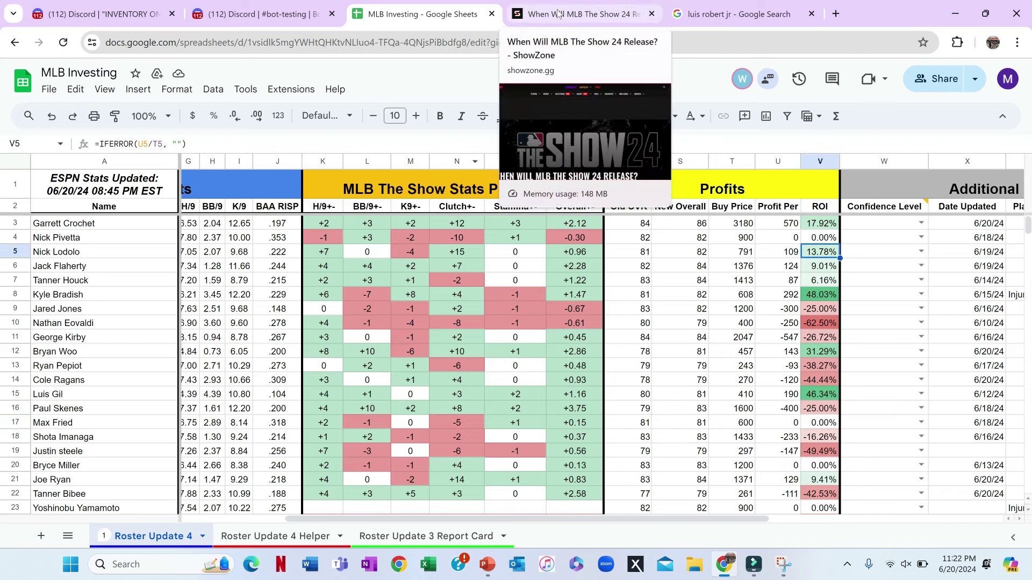
Return to the Discord inventory thread and examine the enlarged Tanner Bibee and Gavin Williams cards
click(151, 14)
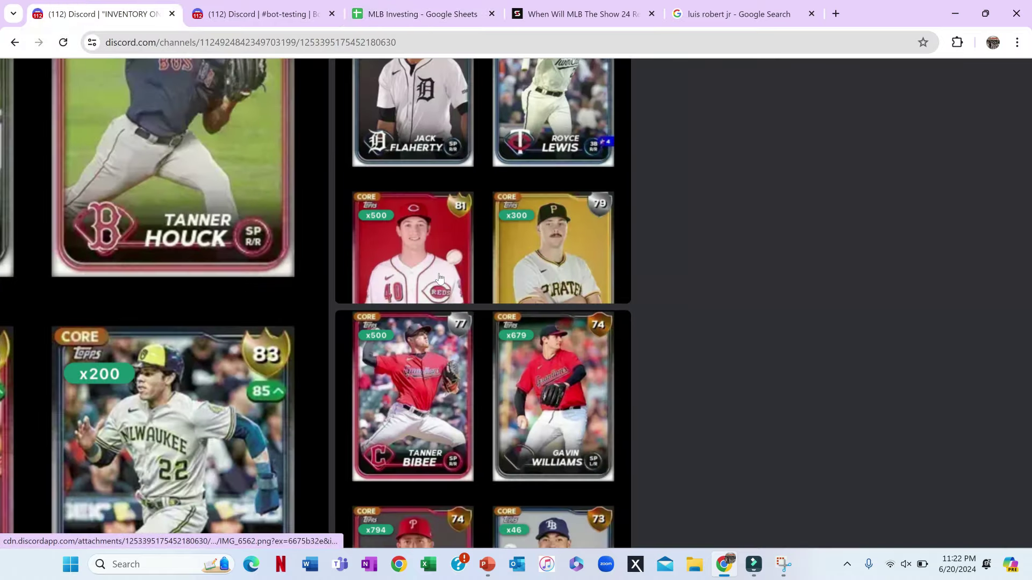
key(Escape)
scroll(380, 361, down, 2)
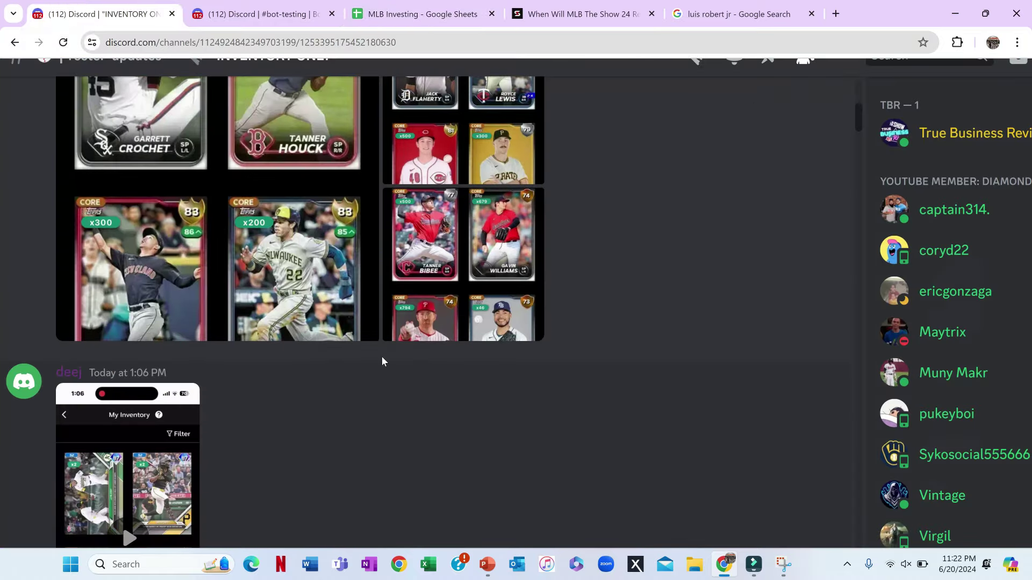
scroll(408, 334, up, 1)
scroll(454, 301, down, 1)
scroll(454, 304, up, 3)
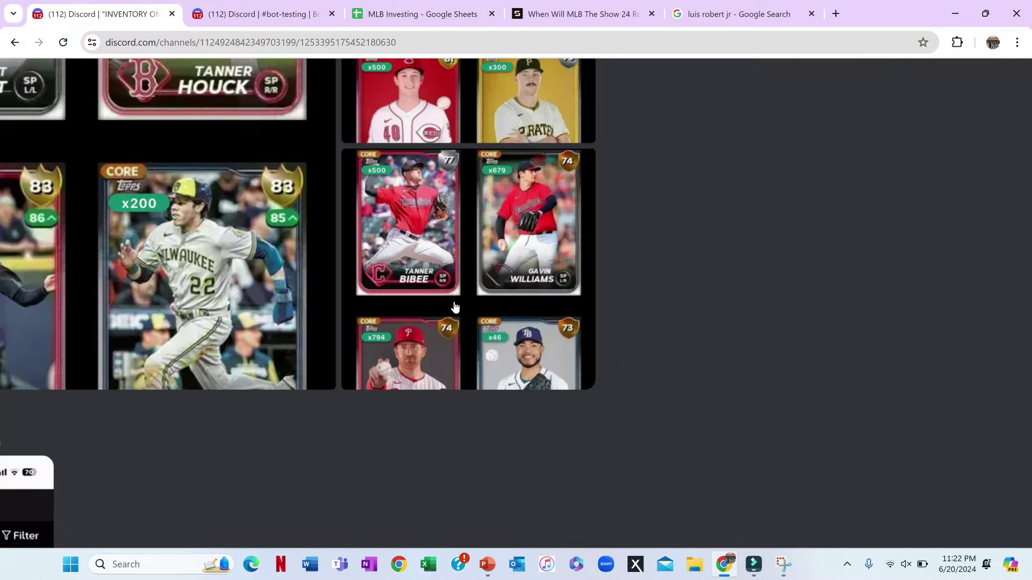
scroll(454, 306, up, 3)
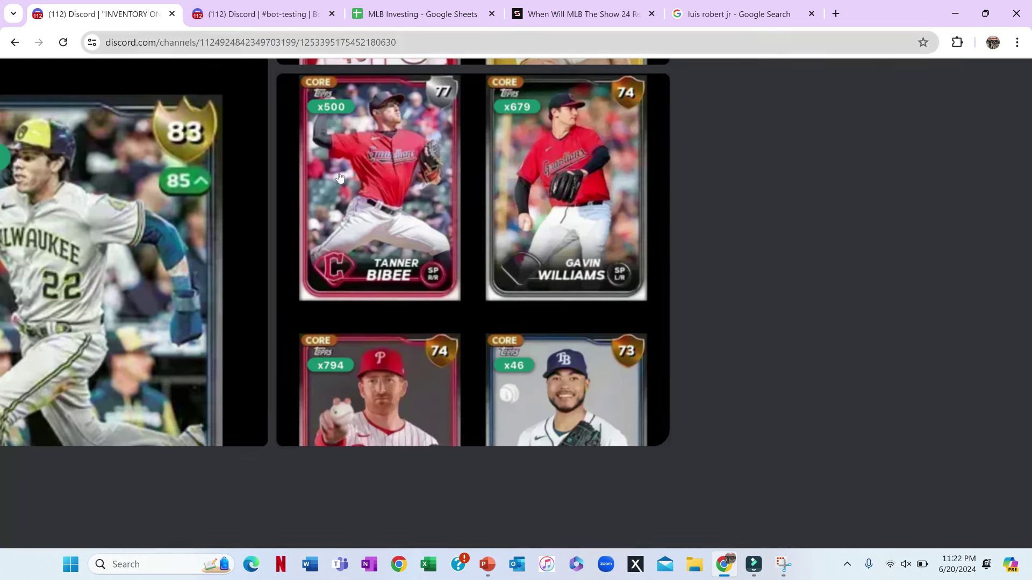
scroll(379, 282, down, 2)
Look up Tanner Bibee with the /stats command in the bot-testing channel and examine his innings pitched and strikeouts
click(282, 5)
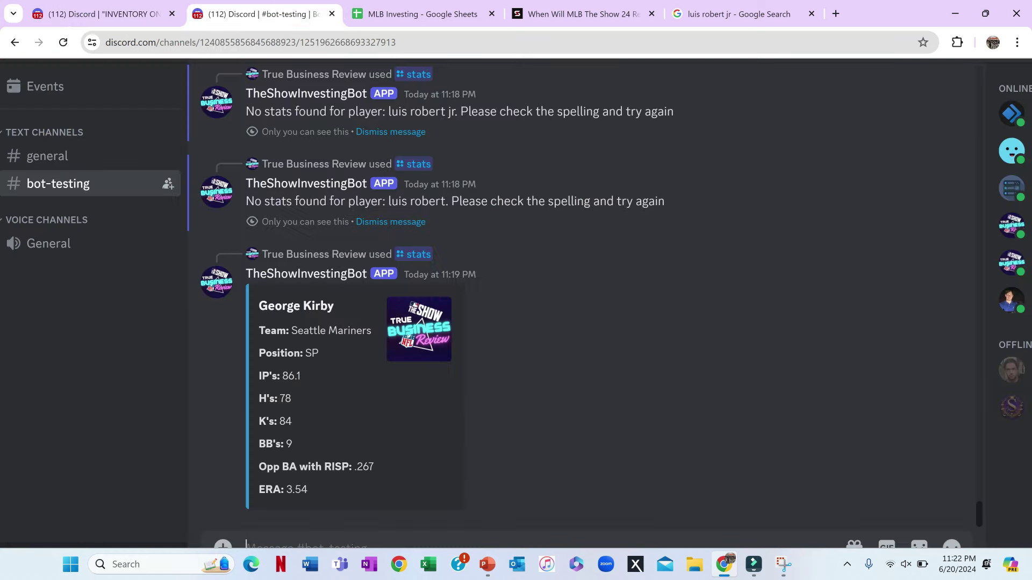
text(/stats)
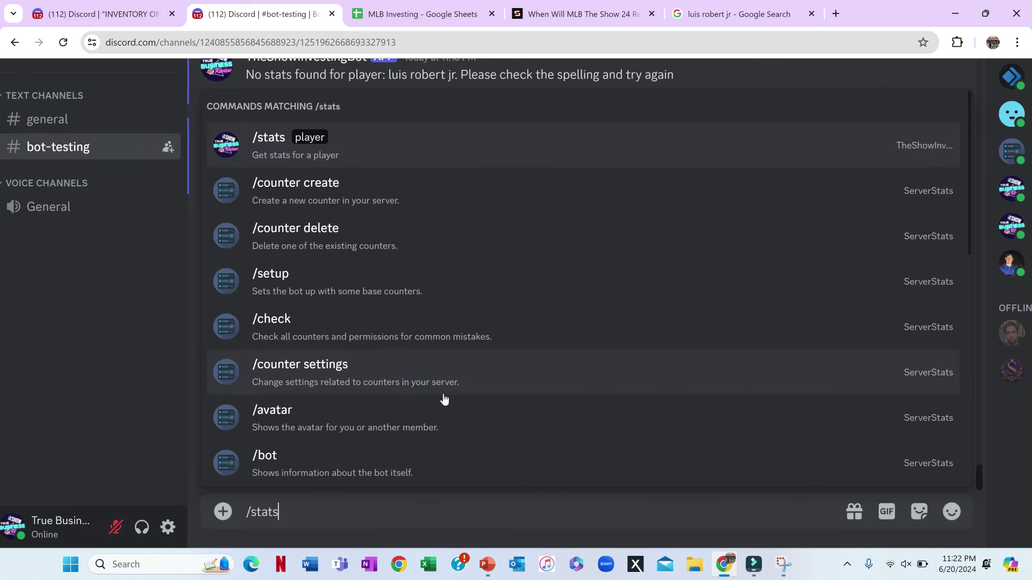
key(Tab)
text(tanner)
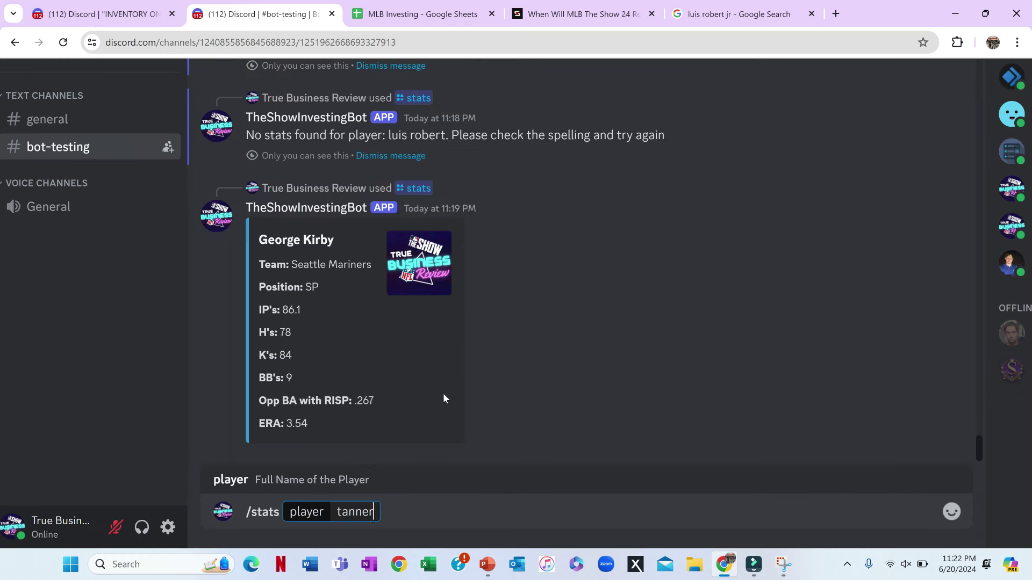
text( bibeee)
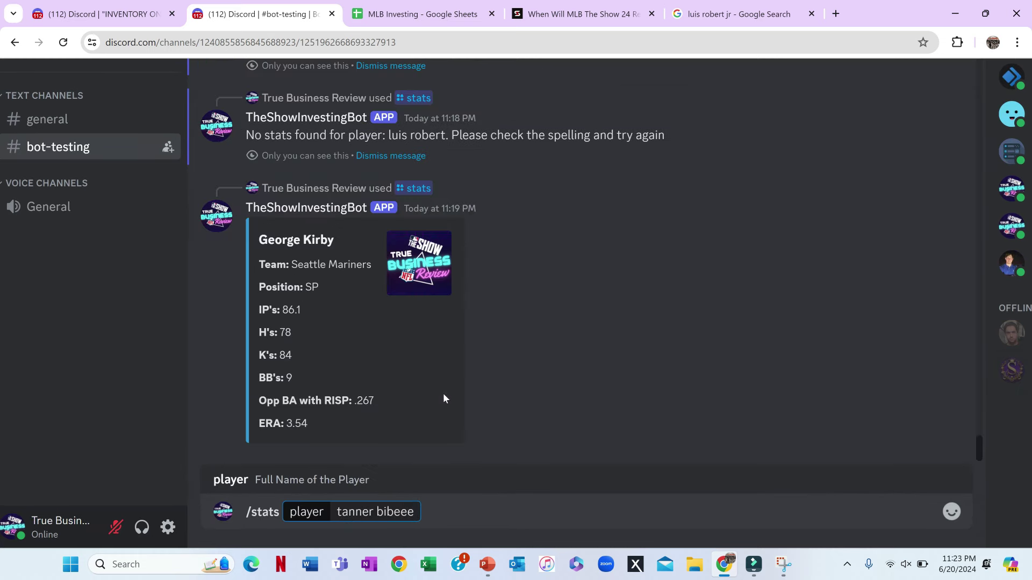
key(Return)
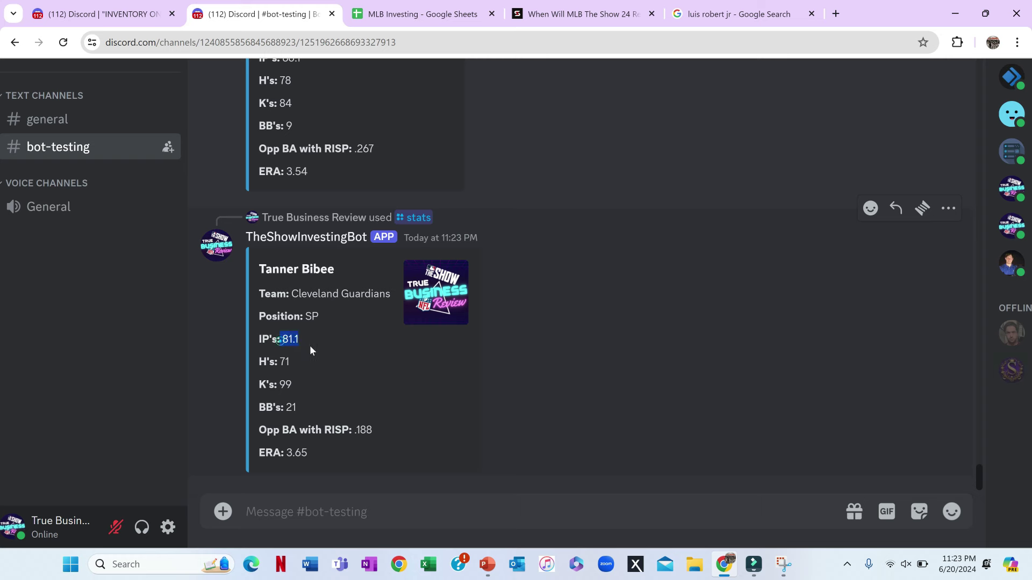
click(296, 383)
Recheck the Bibee and Williams cards in the inventory thread, and look up Gavin Williams with the /stats command in bot-testing
key(ctrl+shift+Tab)
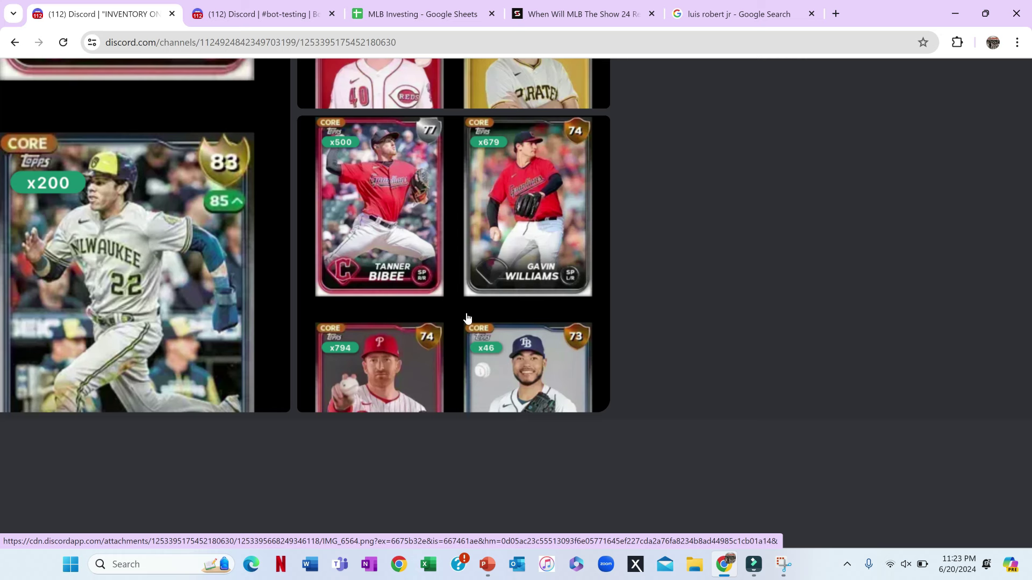
key(ctrl+Tab)
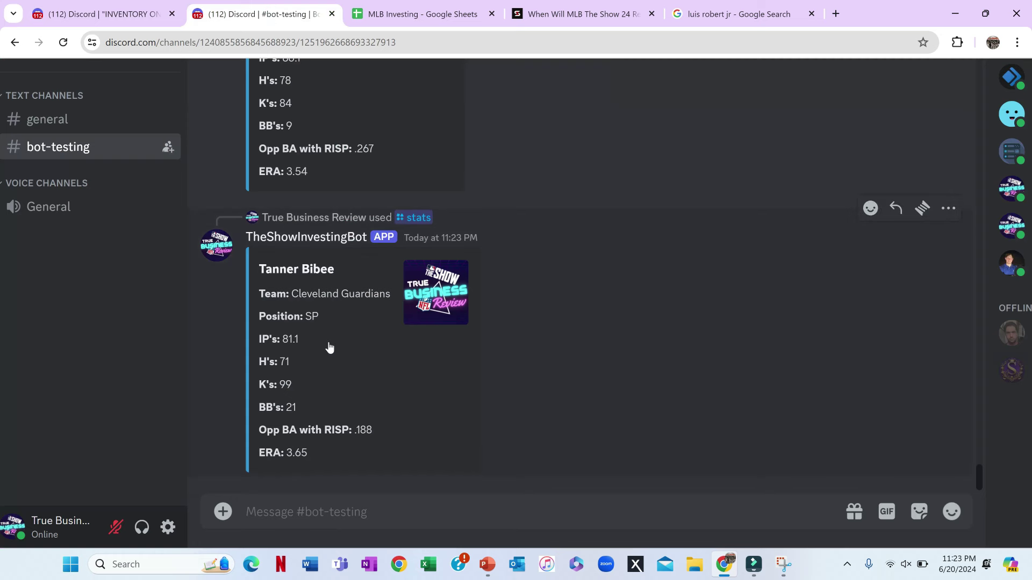
text(/stats)
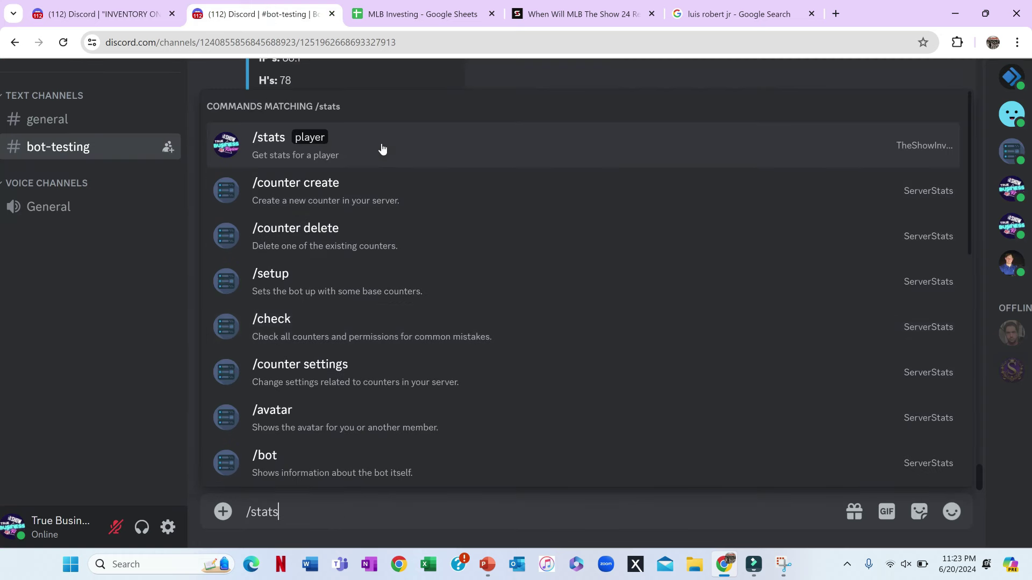
click(381, 148)
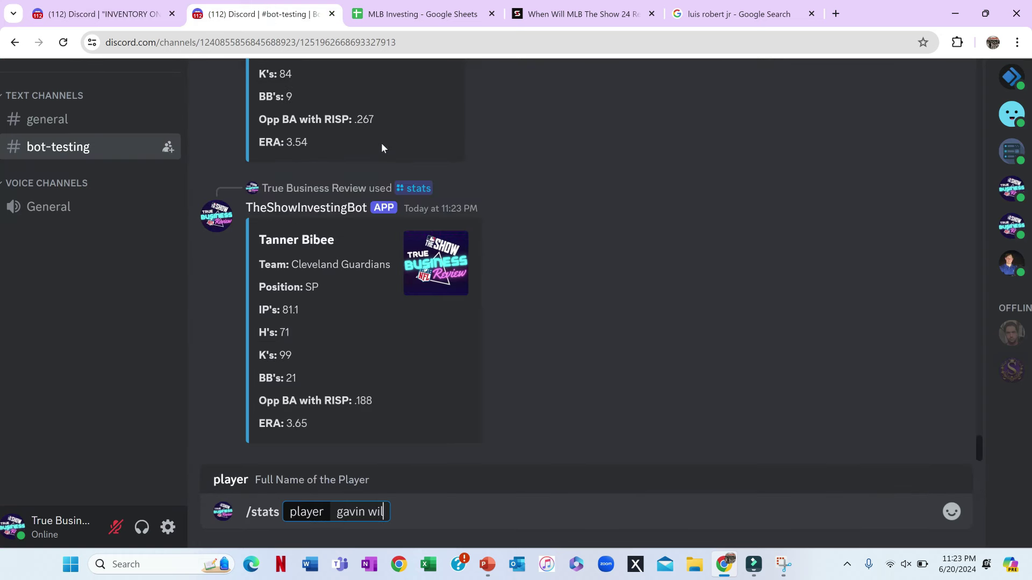
text(gavin williams)
key(Return)
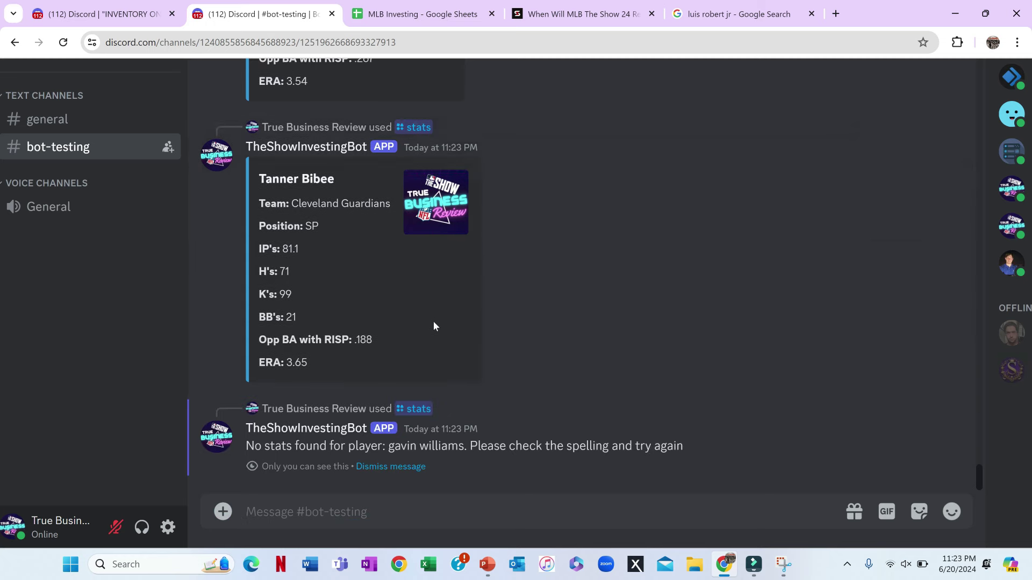
Check the x794 Phillies pitcher card in the inventory thread and look up Spencer Turnbull with the /stats command in bot-testing
click(159, 3)
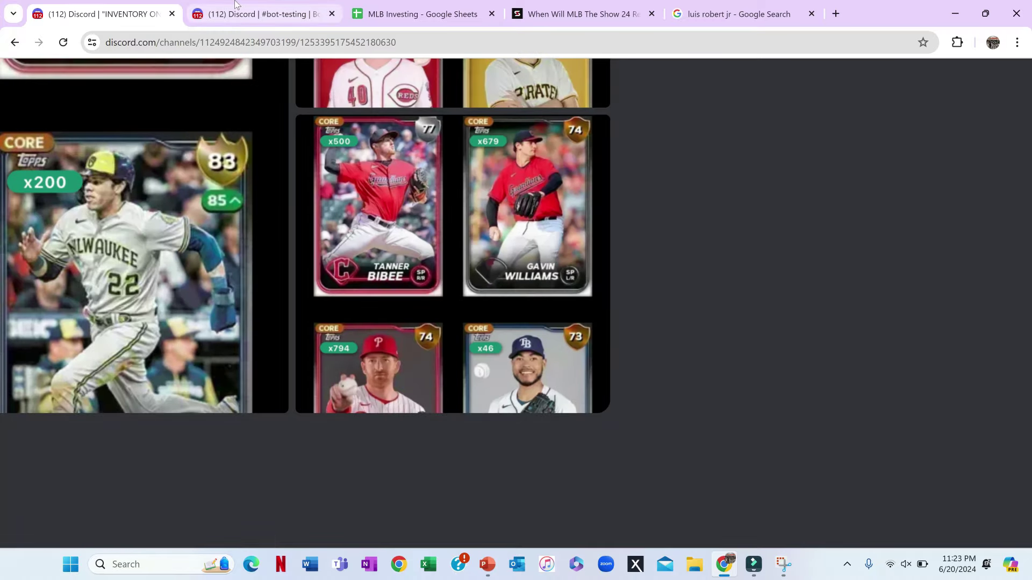
click(235, 6)
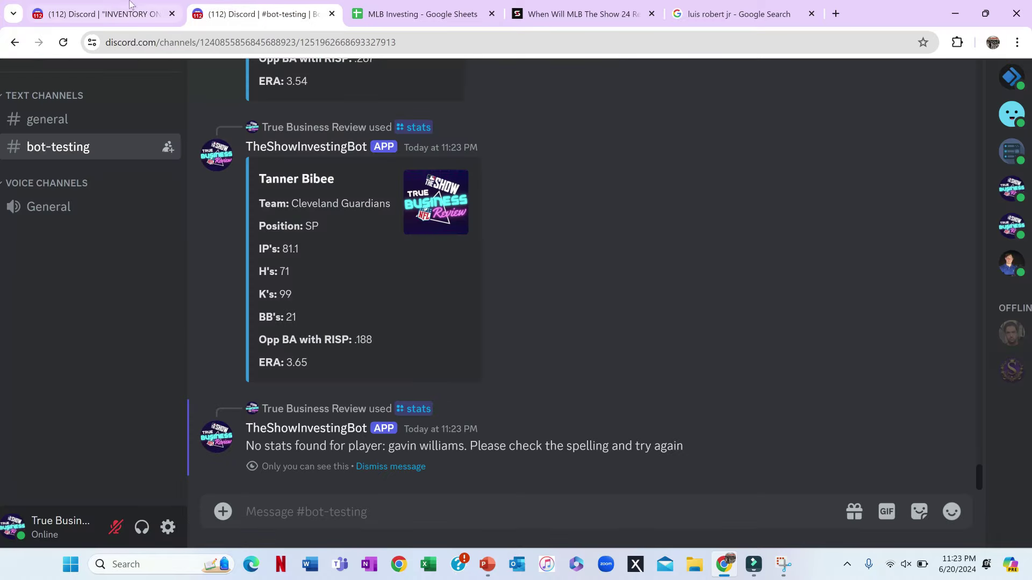
click(110, 5)
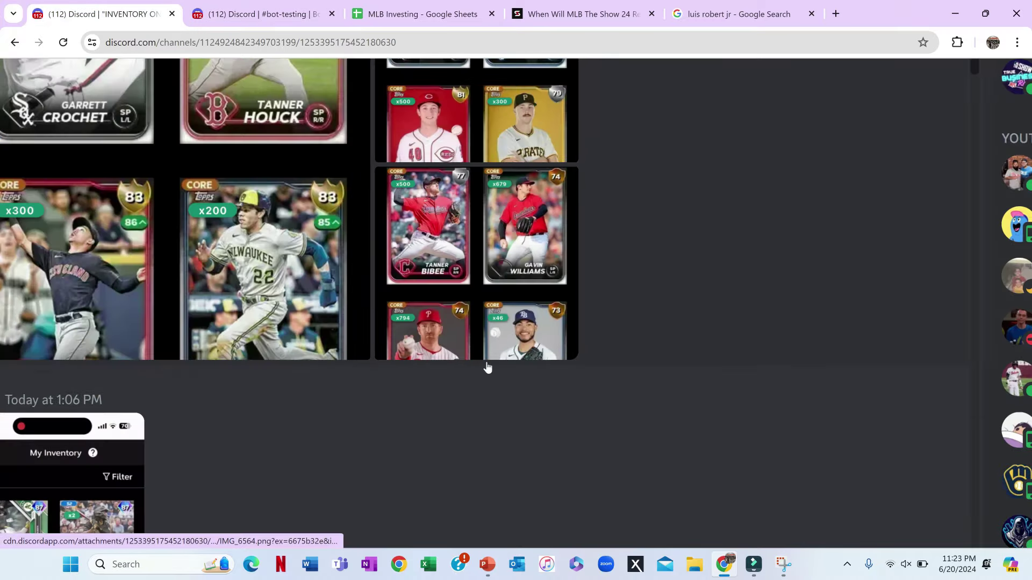
click(246, 4)
text(/stats)
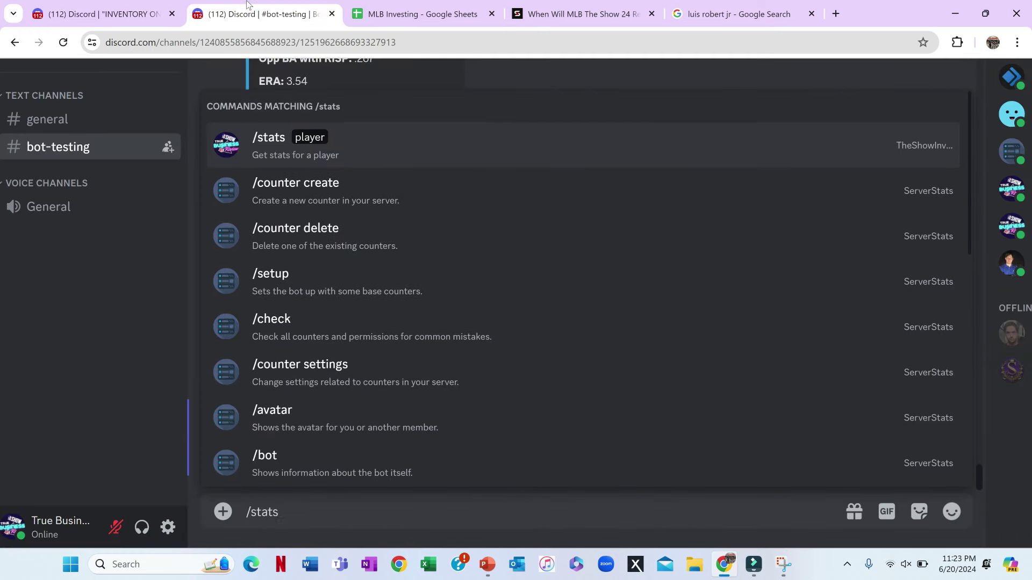
key(Return)
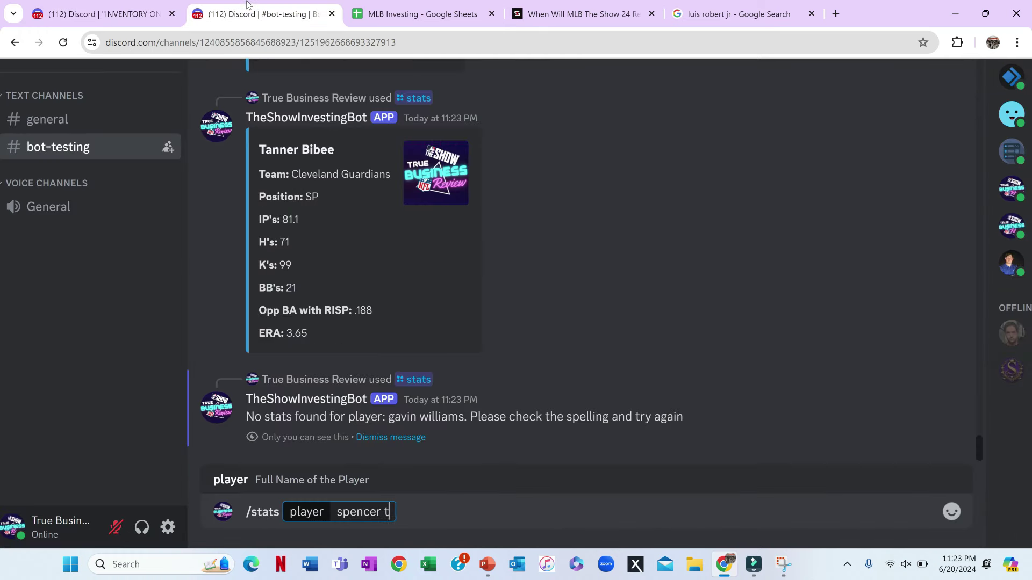
text(spencer turnbull)
key(Return)
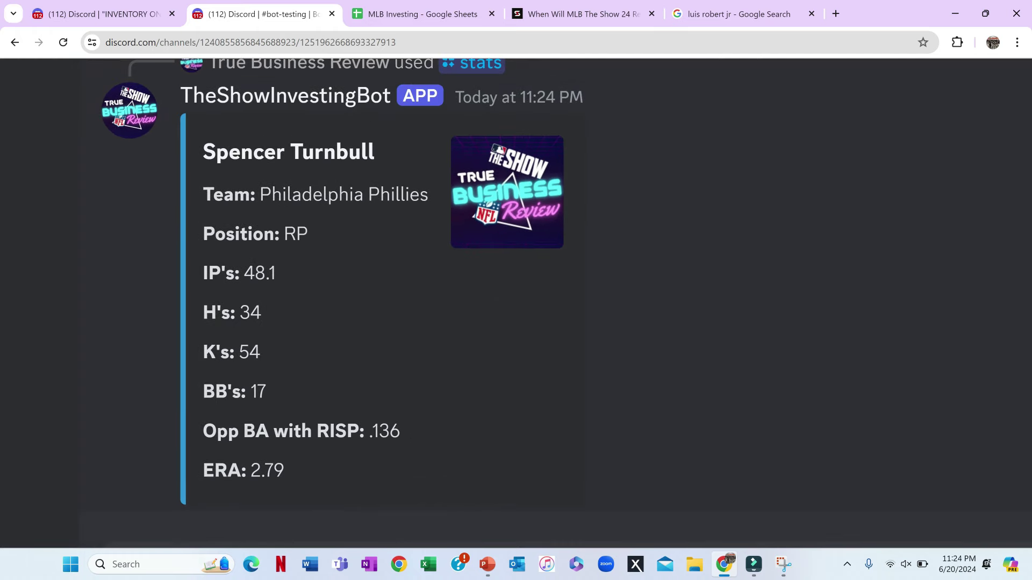
Examine Spencer Turnbull's innings pitched, hits, strikeouts and walks in the bot's stats reply
drag(243, 273, 304, 277)
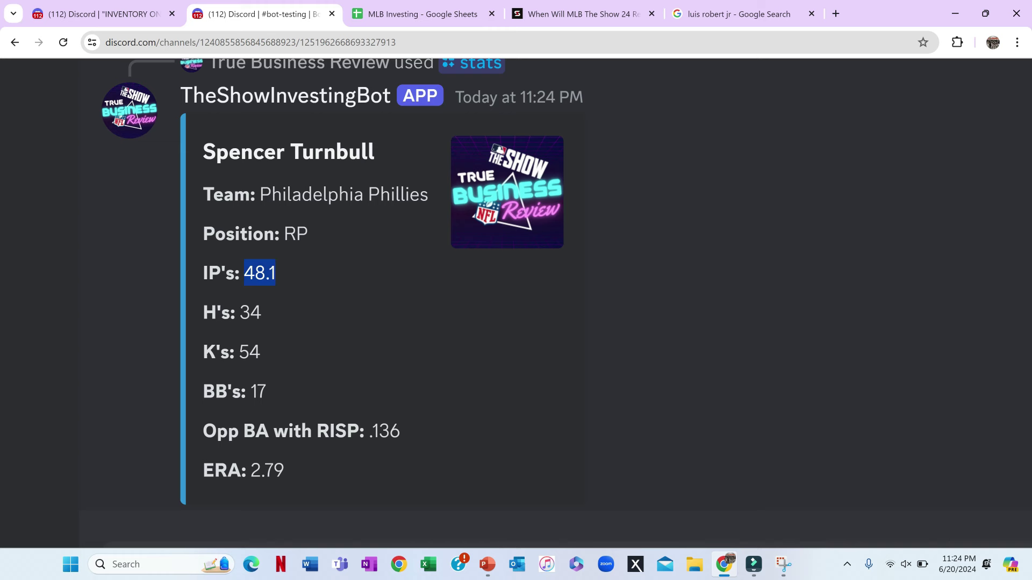
drag(237, 311, 267, 314)
drag(235, 352, 230, 353)
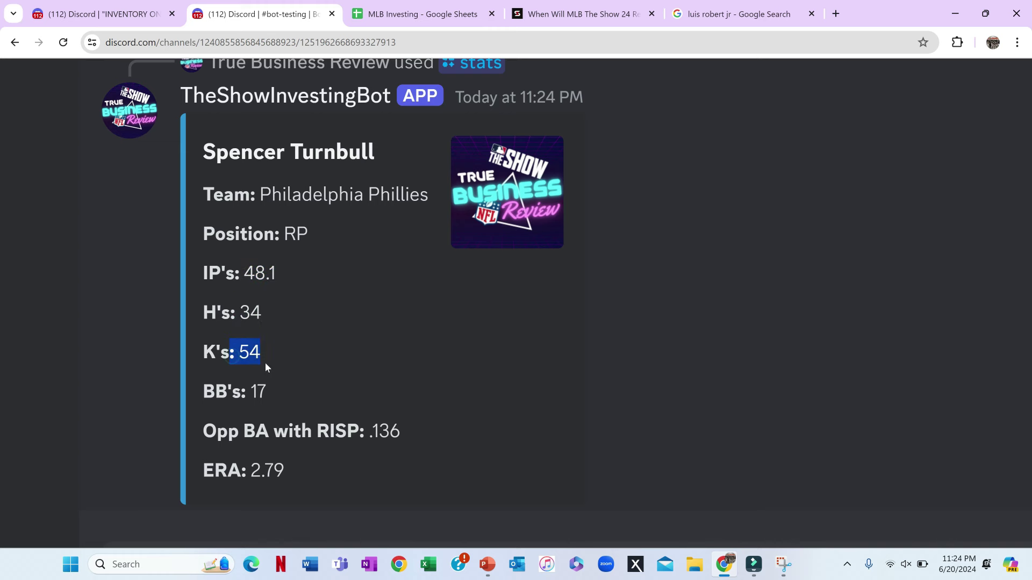
click(311, 396)
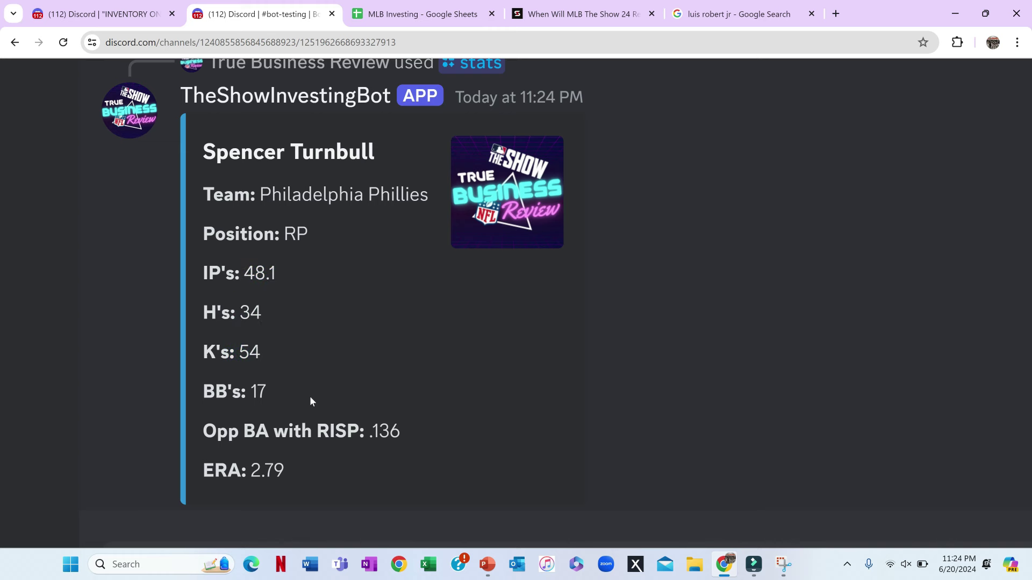
Return to the inventory thread, play the next post's My Inventory video and pause it at the Bryan Woo and Brady Singer cards
click(103, 13)
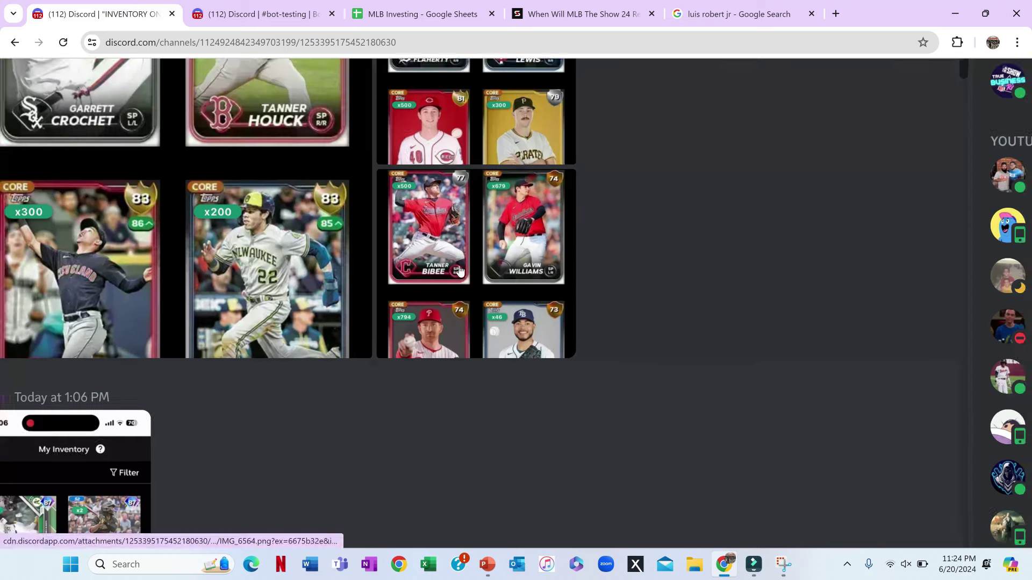
scroll(506, 359, down, 2)
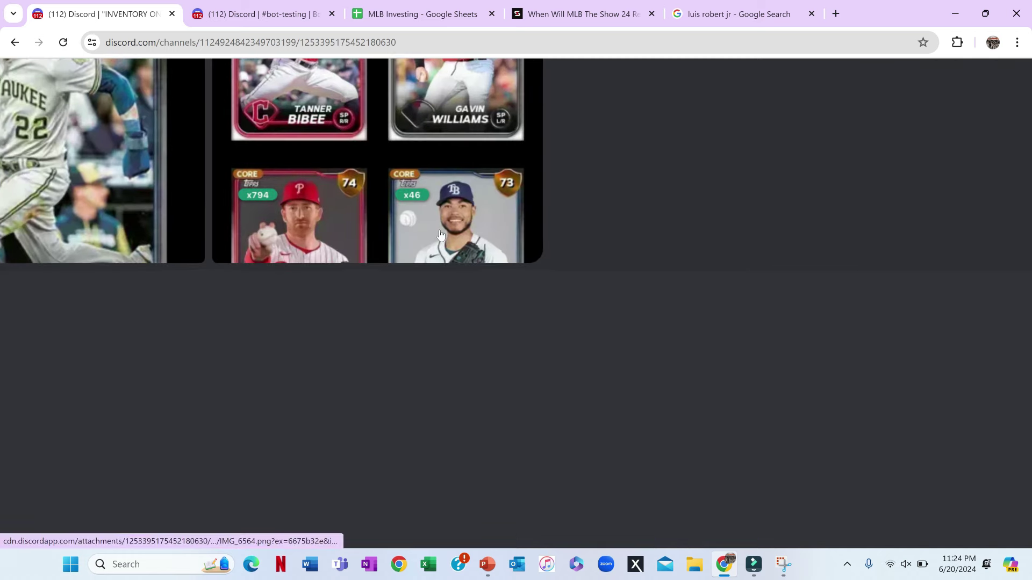
scroll(217, 350, down, 2)
click(217, 350)
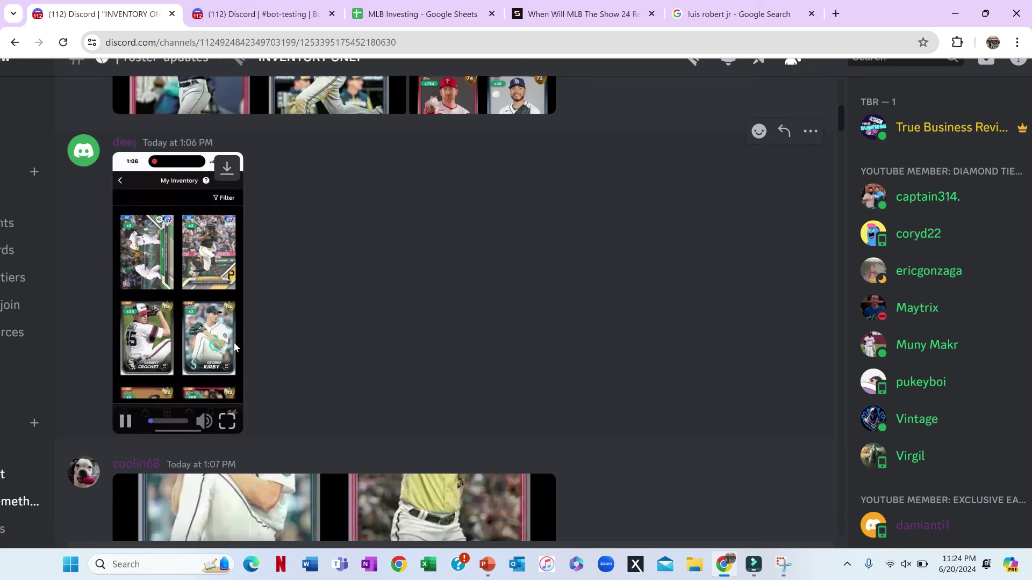
scroll(166, 319, up, 3)
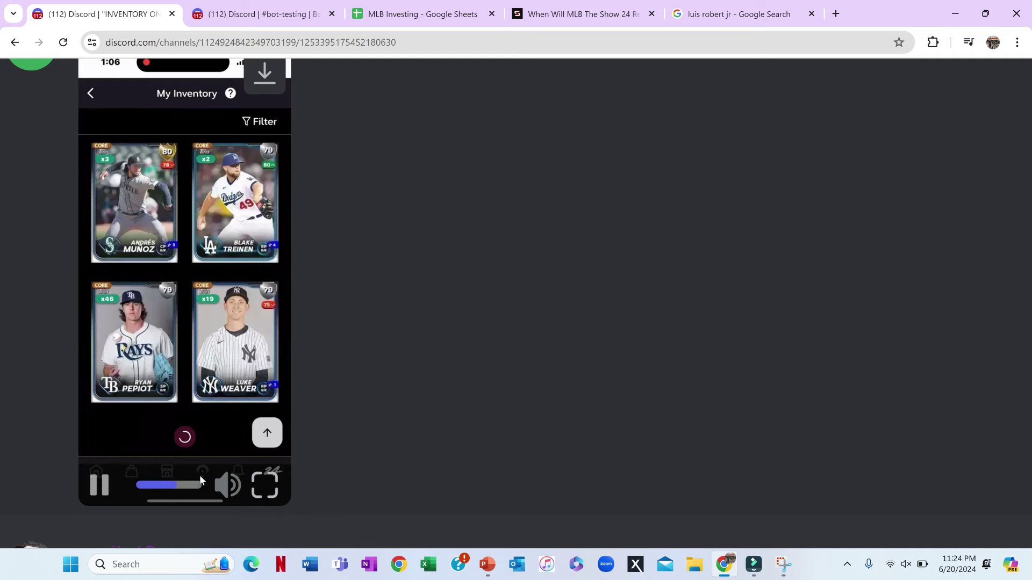
key(space)
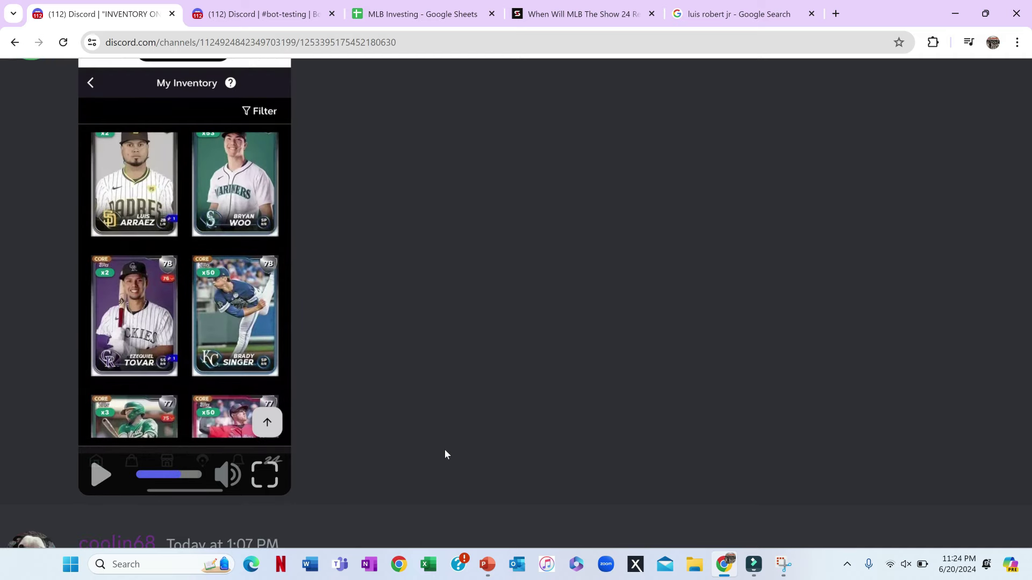
Open the George Kirby and Christian Walker image in the following post, examine its enlarged cards and close it
scroll(443, 455, down, 1)
key(ctrl+minus)
key(ctrl+minus)
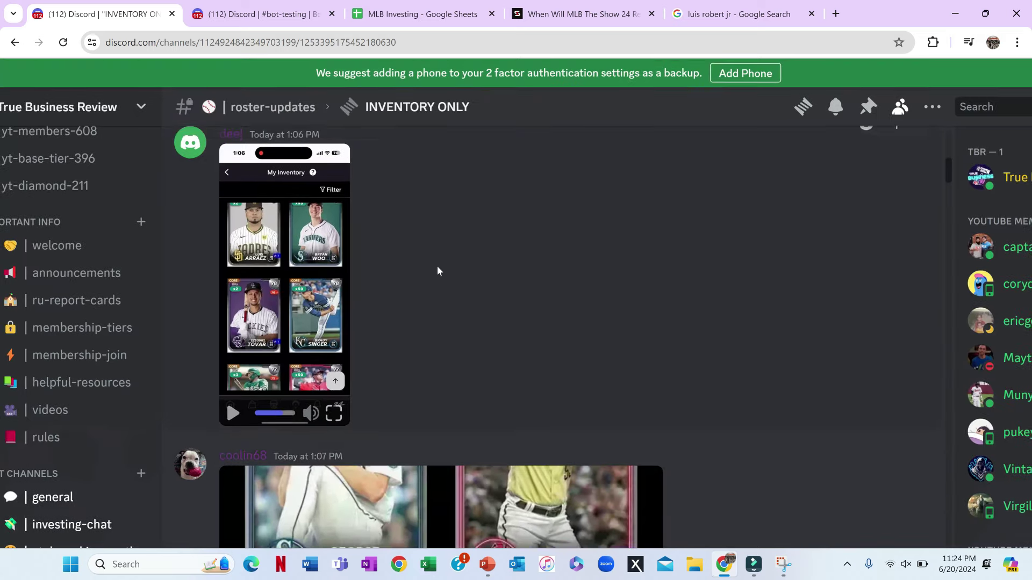
scroll(436, 389, down, 3)
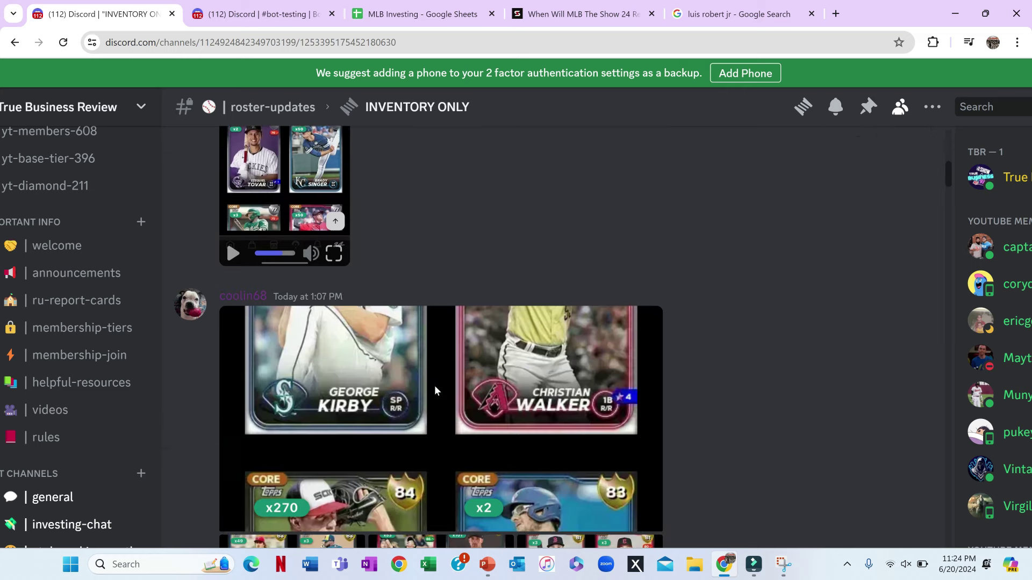
scroll(434, 386, down, 1)
key(ctrl+minus)
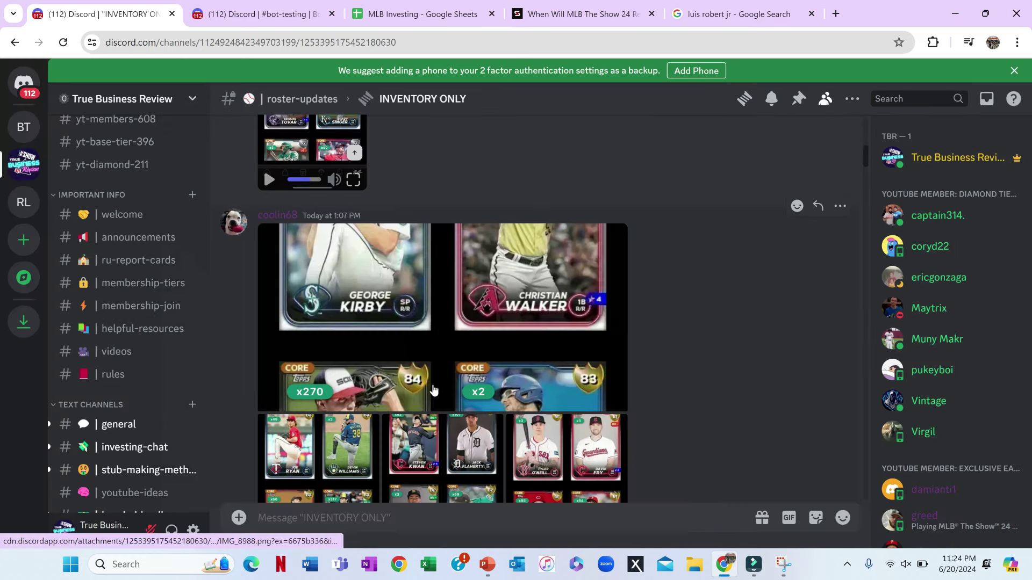
click(384, 290)
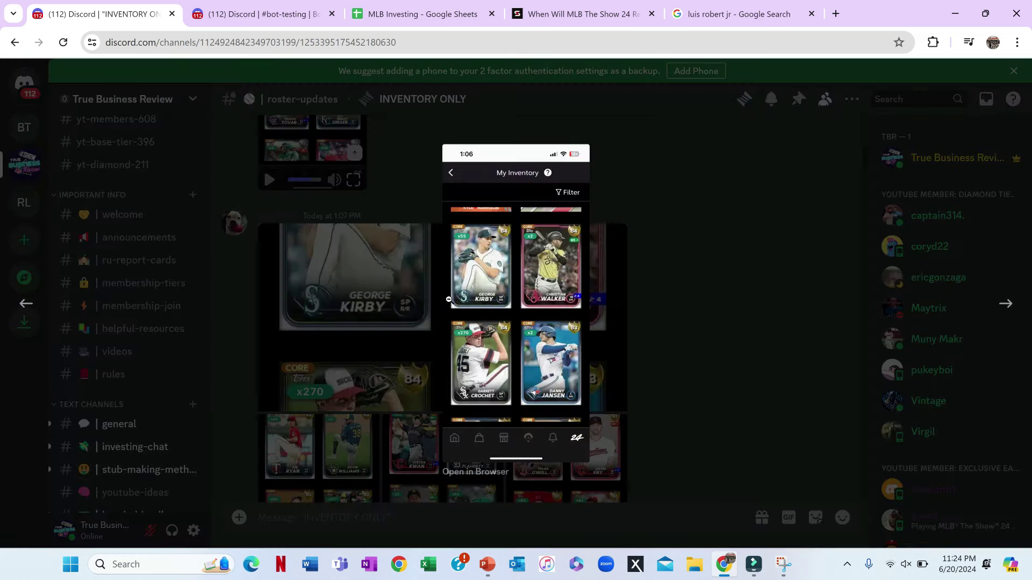
scroll(514, 268, up, 5)
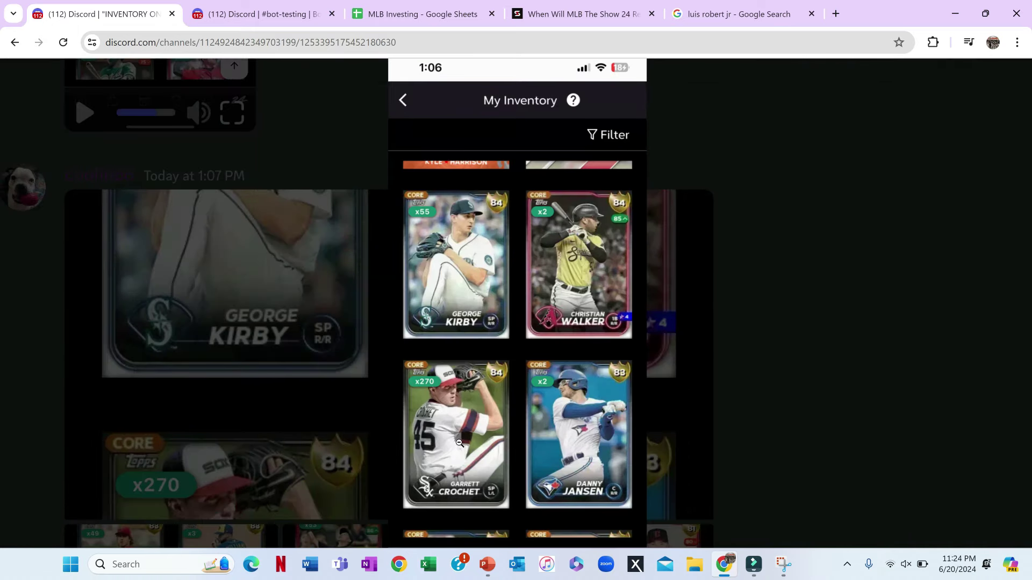
scroll(459, 444, down, 2)
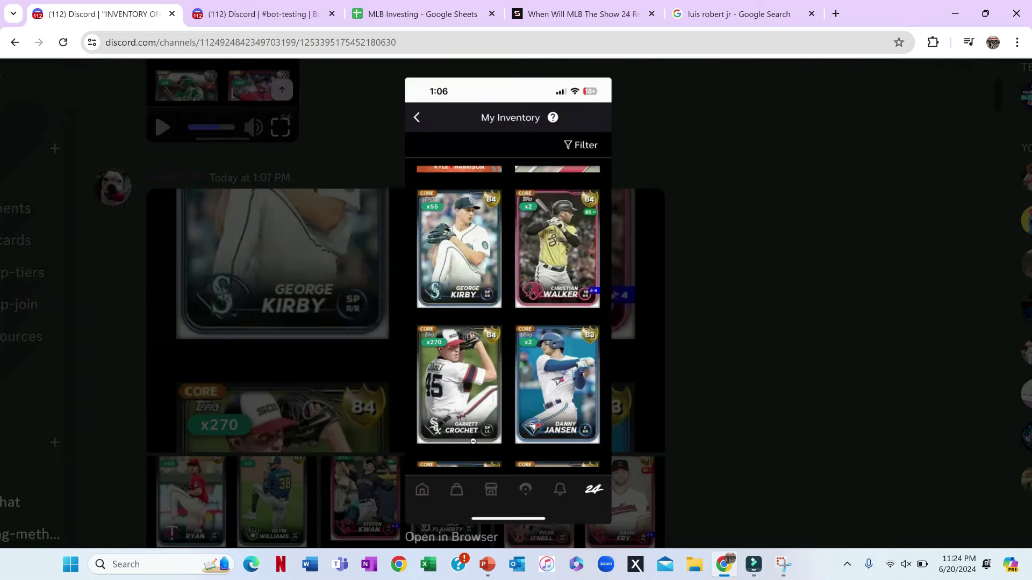
scroll(473, 441, down, 3)
click(256, 340)
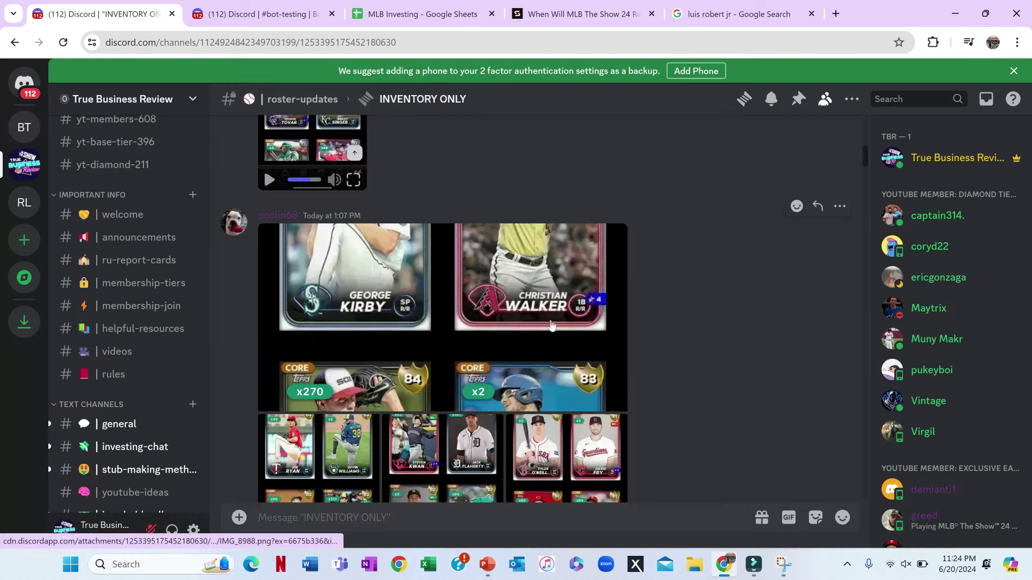
Examine the smaller card images in the same post, from Joe Ryan and Devin Williams through Bryan Woo
scroll(413, 464, down, 1)
scroll(304, 427, down, 2)
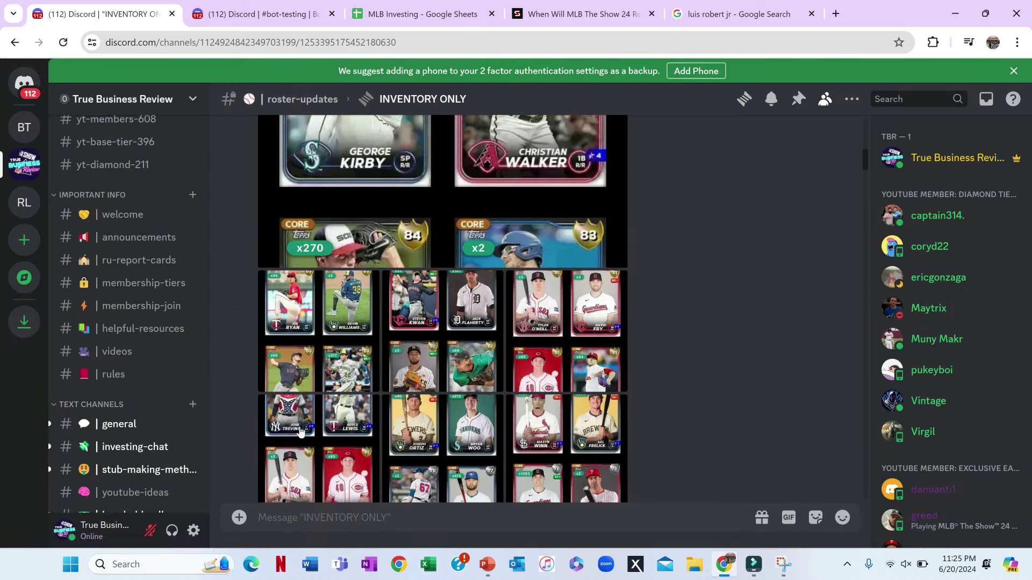
scroll(301, 432, up, 3)
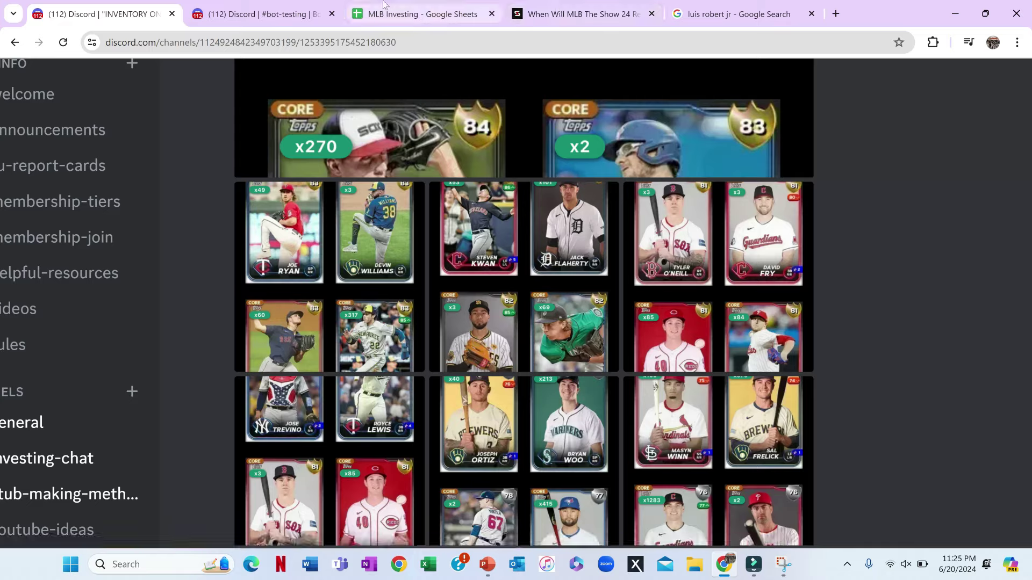
Switch to the MLB Investing spreadsheet and check Logan Gilbert's Overall+- and Profit Per cells in Roster Update 4
click(270, 5)
click(418, 6)
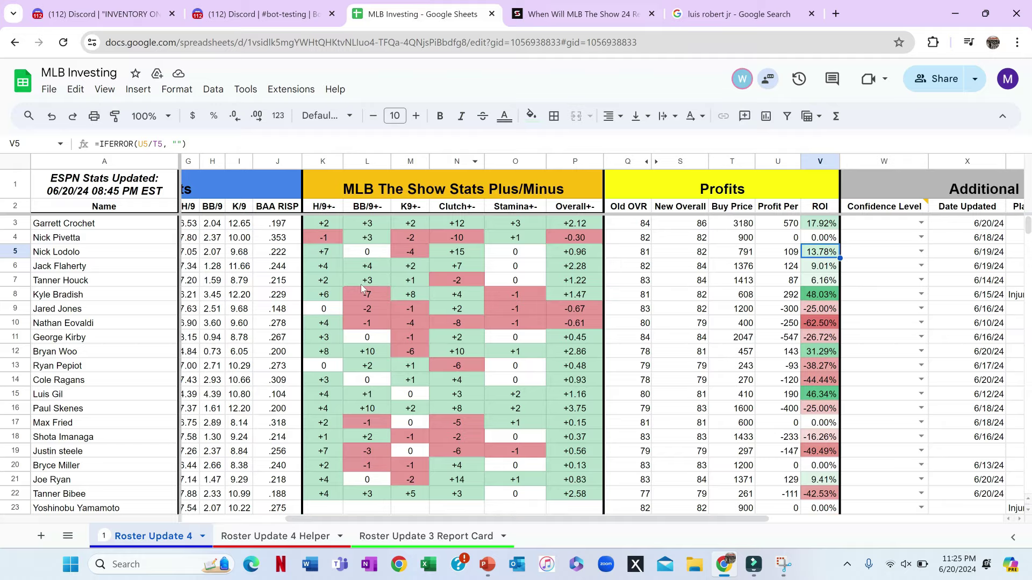
scroll(358, 265, down, 2)
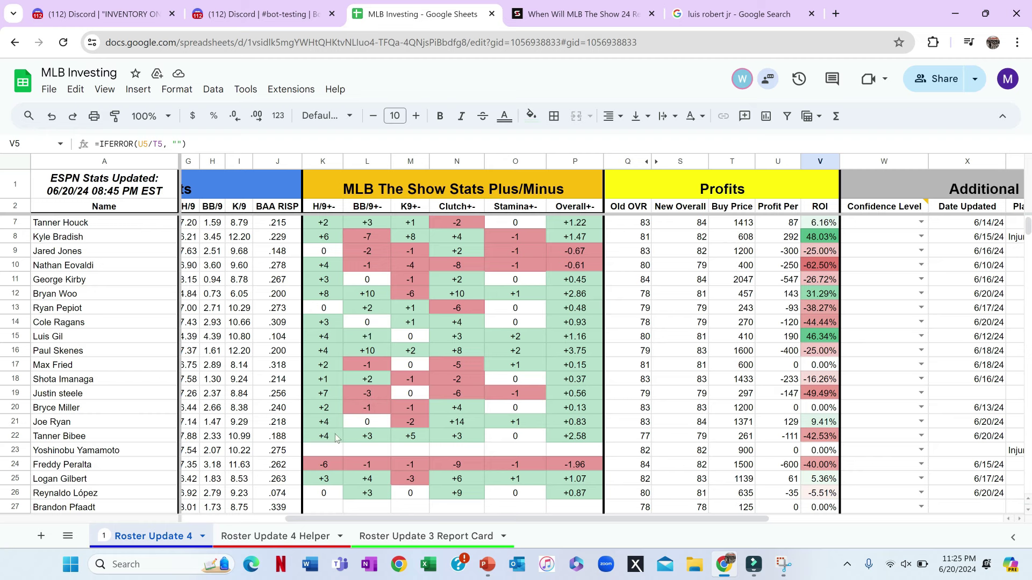
click(369, 469)
click(571, 482)
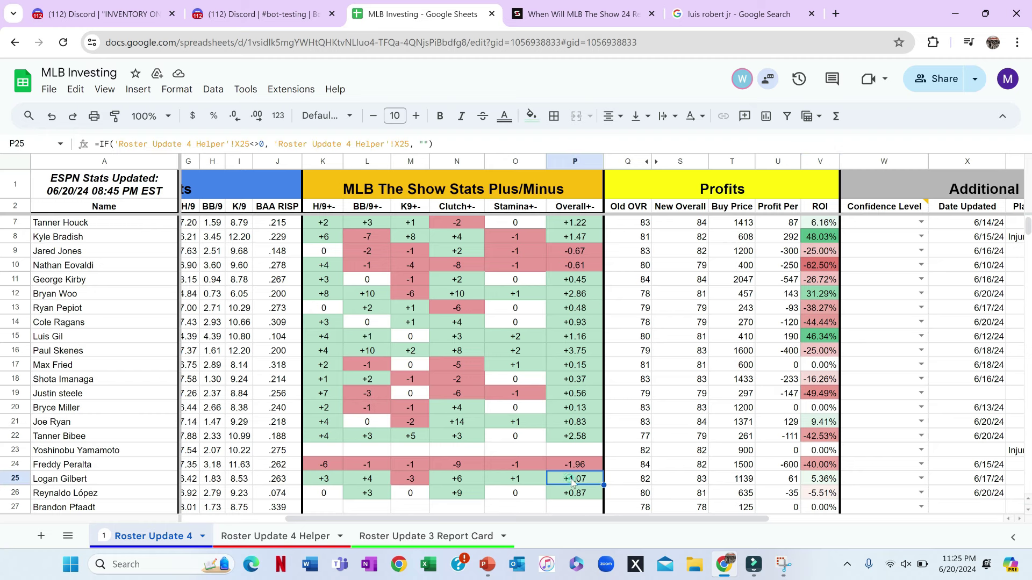
click(785, 480)
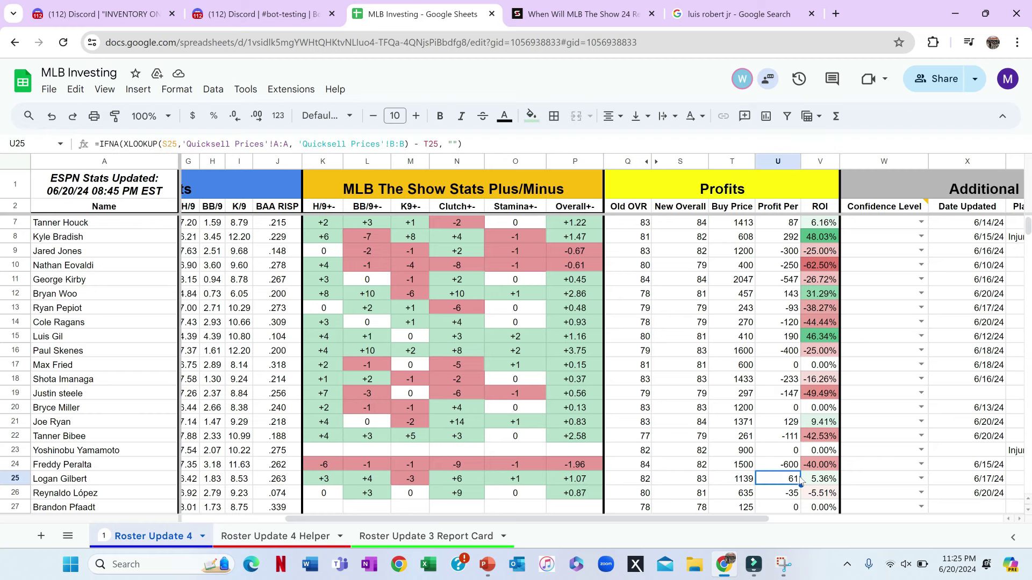
Return to the Discord inventory thread and enlarge the image with the Masyn Winn, Sal Frelick and x1283 Cade Smith cards
click(106, 6)
scroll(498, 291, down, 1)
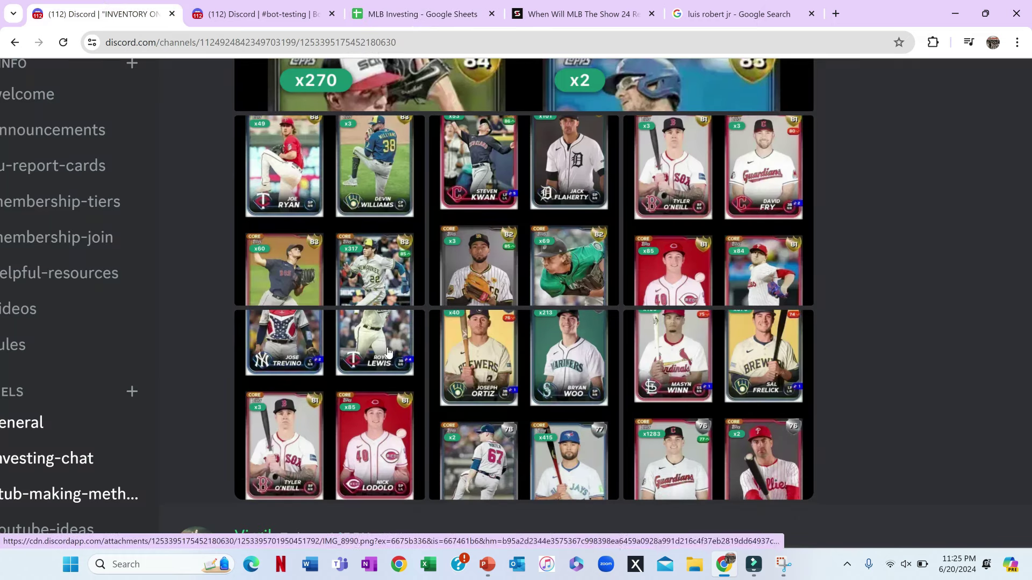
scroll(577, 442, down, 2)
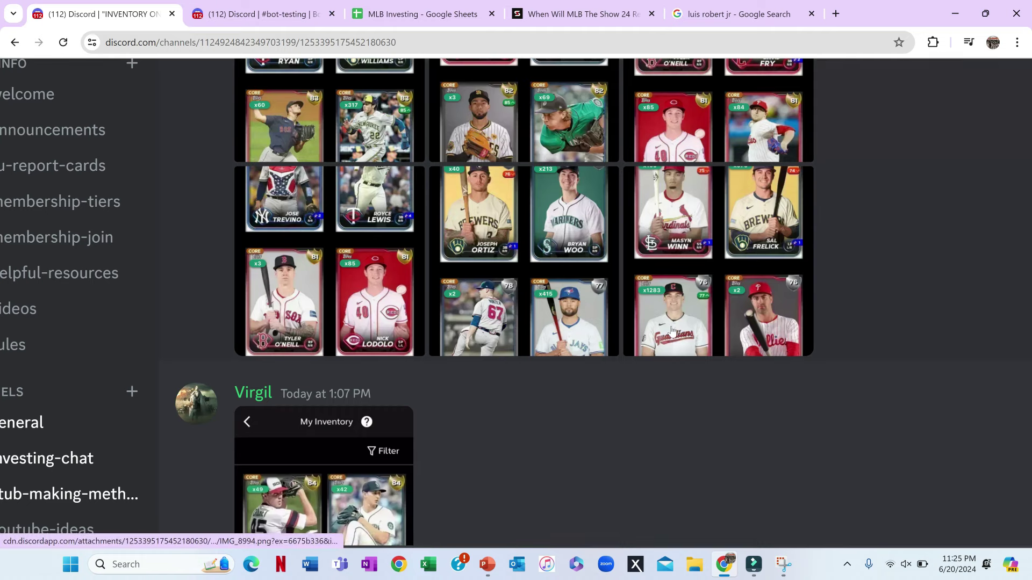
click(640, 407)
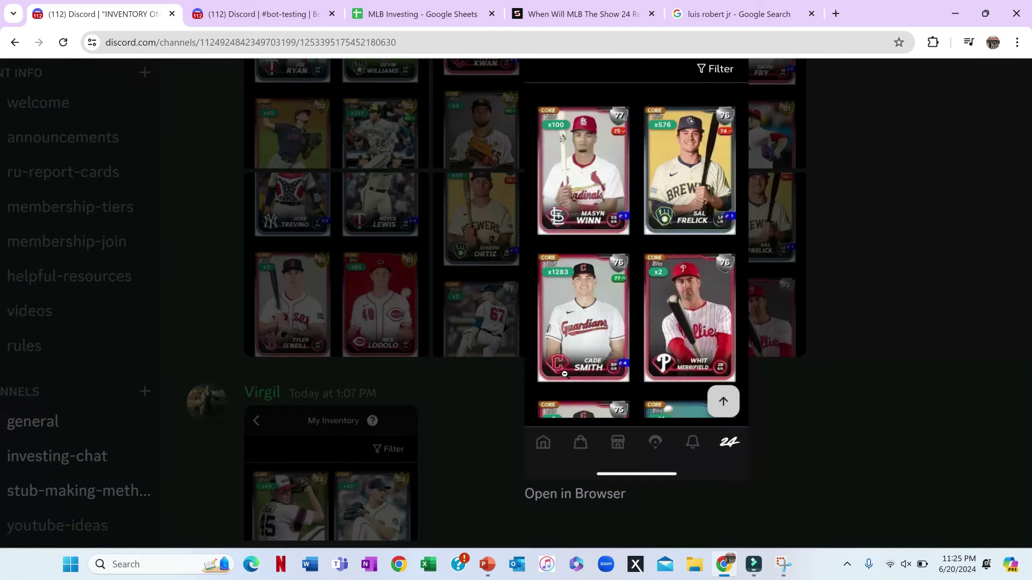
Close the enlarged Masyn Winn and Sal Frelick card image and move on to the inventory video in the following post
click(571, 370)
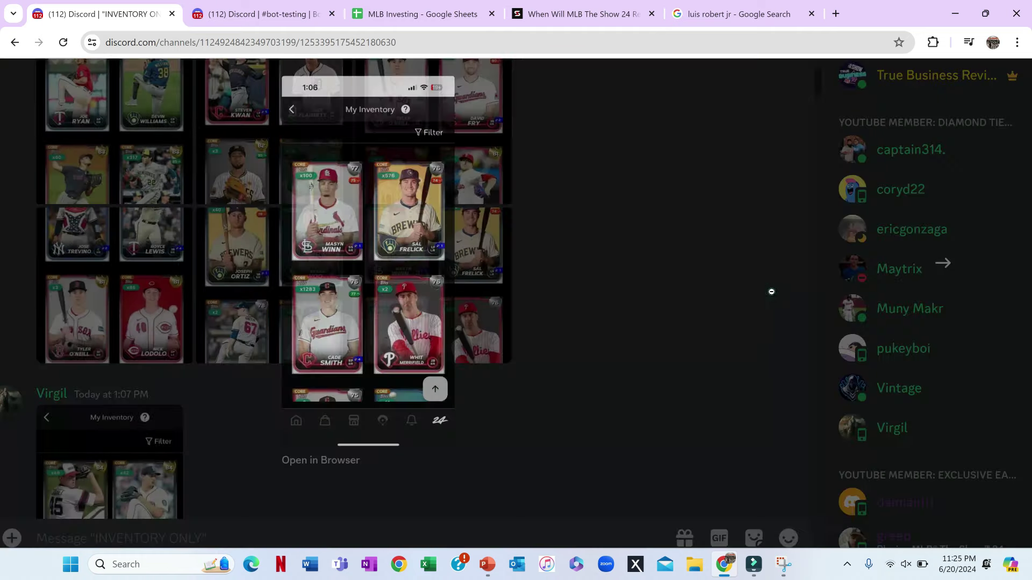
click(771, 292)
scroll(404, 263, down, 2)
scroll(405, 264, down, 2)
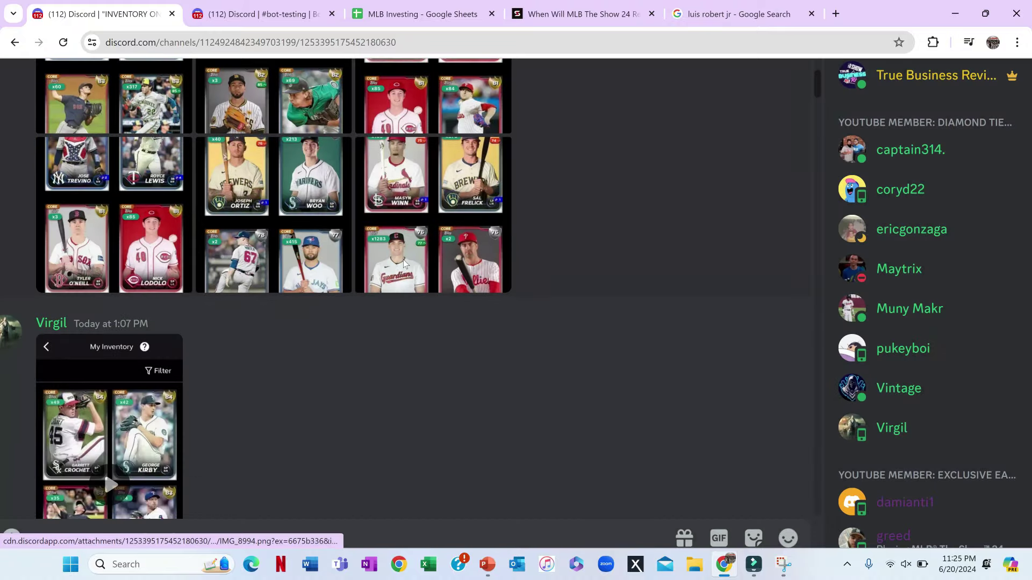
key(ctrl+plus)
key(ctrl+plus)
key(ctrl+plus)
key(ctrl+0)
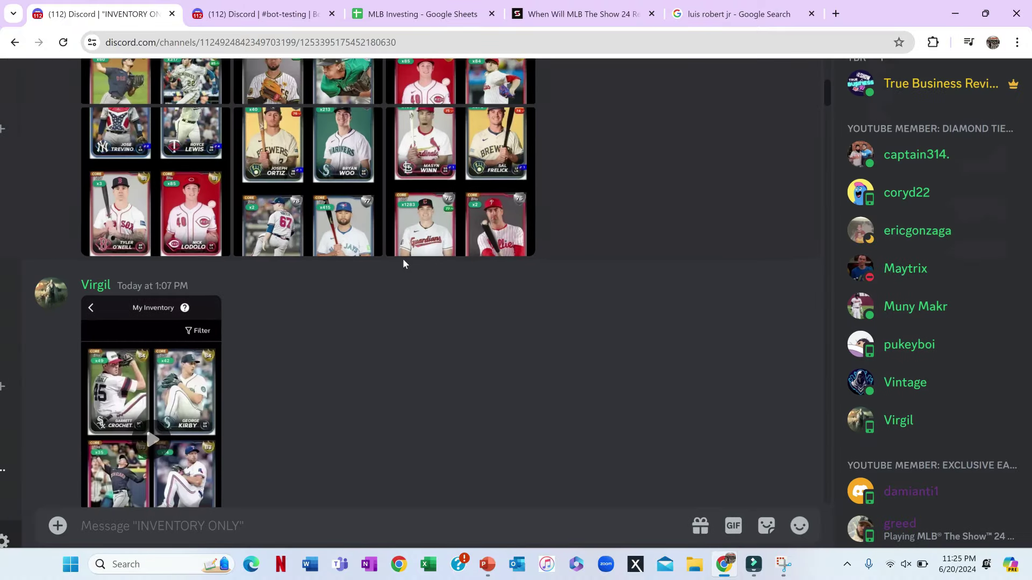
Play the inventory video that opens with the Garrett Crochet and George Kirby cards and magnify it for reading
scroll(404, 264, down, 3)
click(119, 430)
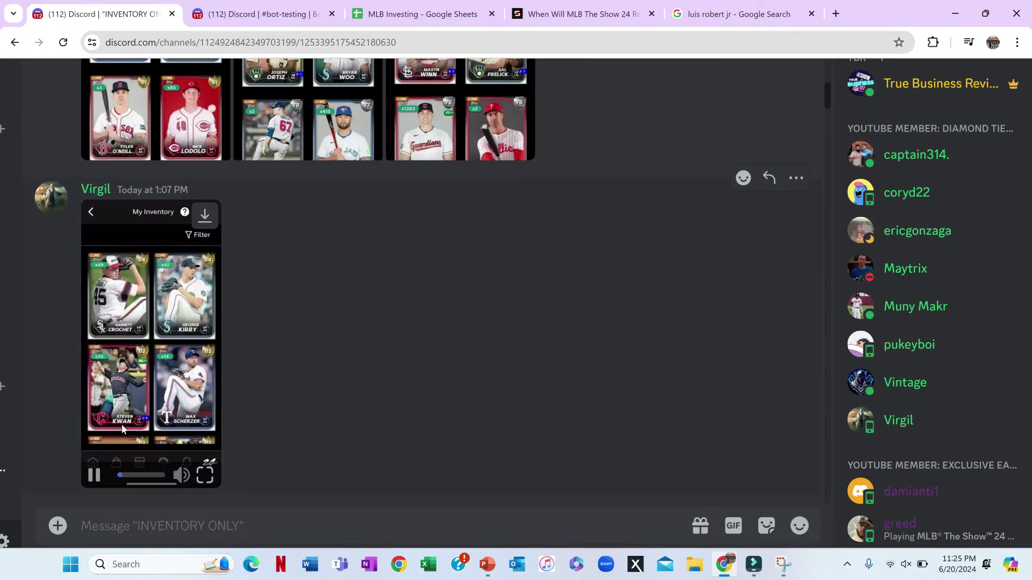
scroll(176, 435, down, 1)
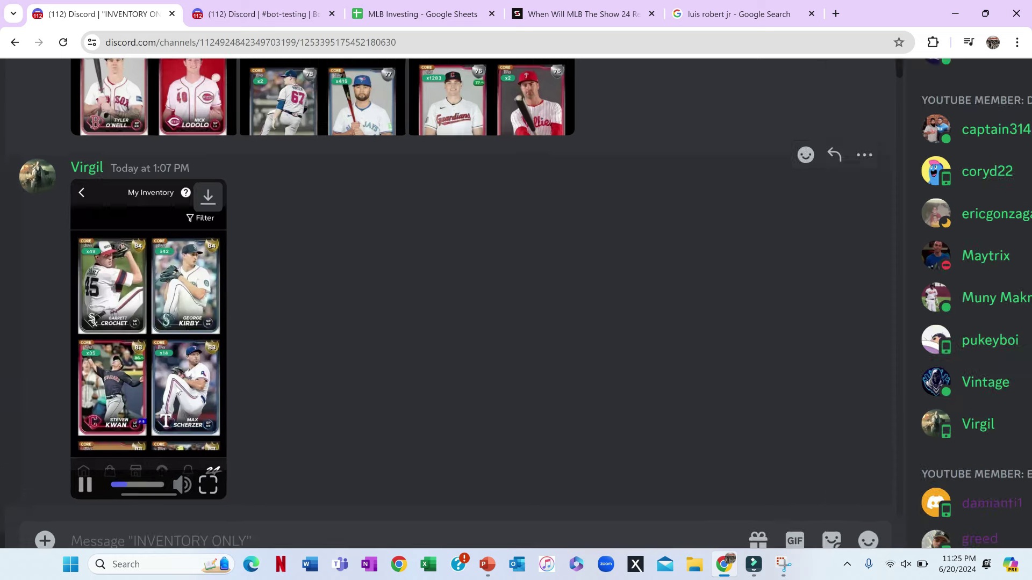
key(ctrl+plus)
key(ctrl+plus)
key(ctrl+plus)
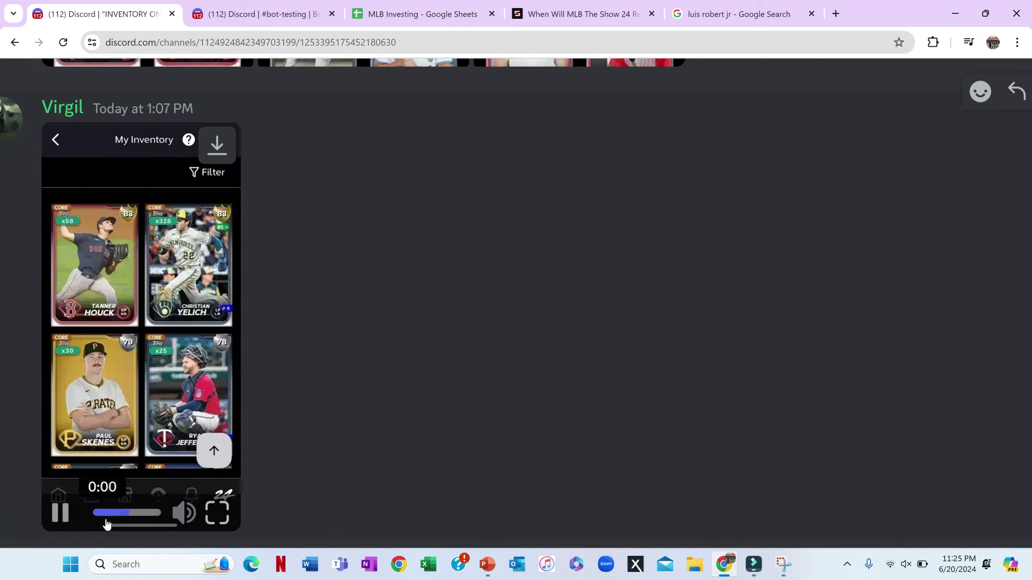
Replay the inventory video from near its start, watch the cards through Bryan Woo and Mark Leiter Jr., and pause it
click(109, 512)
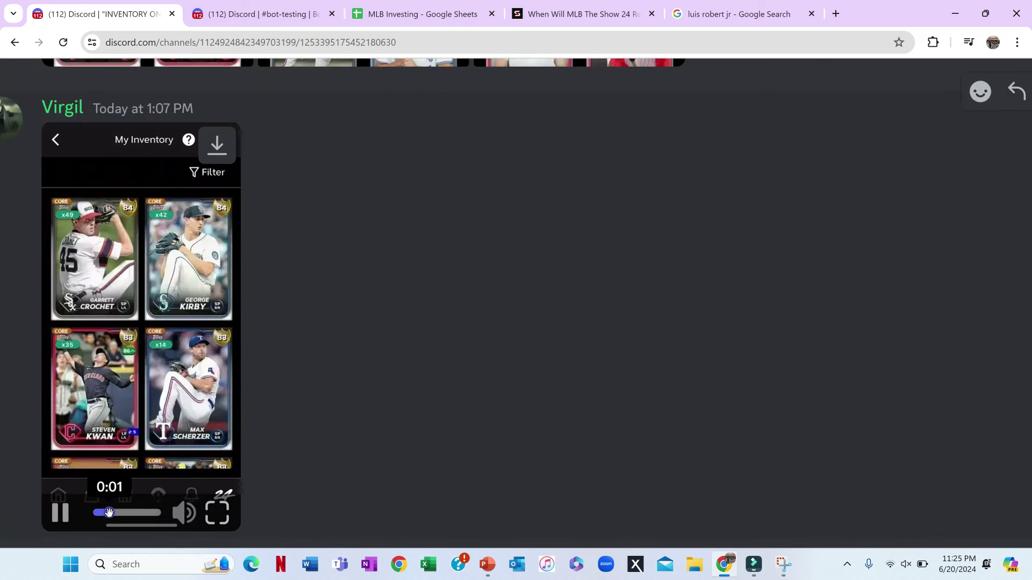
click(58, 514)
click(57, 516)
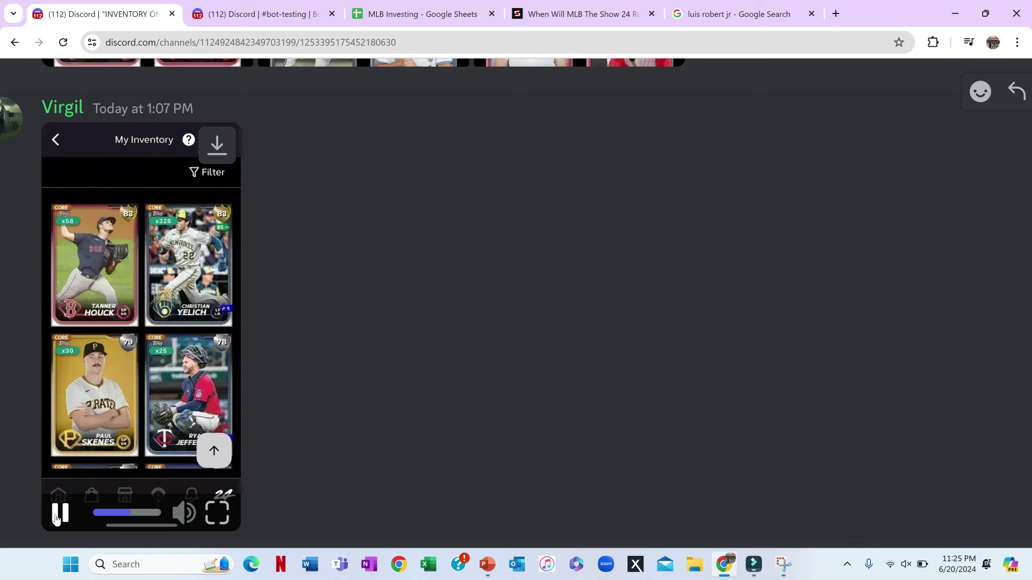
click(58, 516)
click(58, 516)
mouse_move(72, 507)
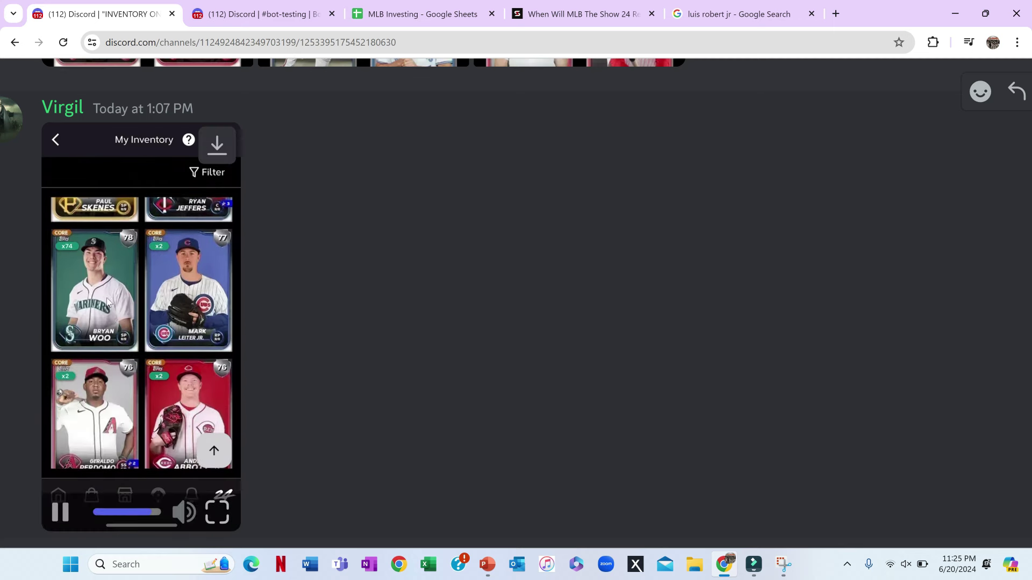
click(60, 513)
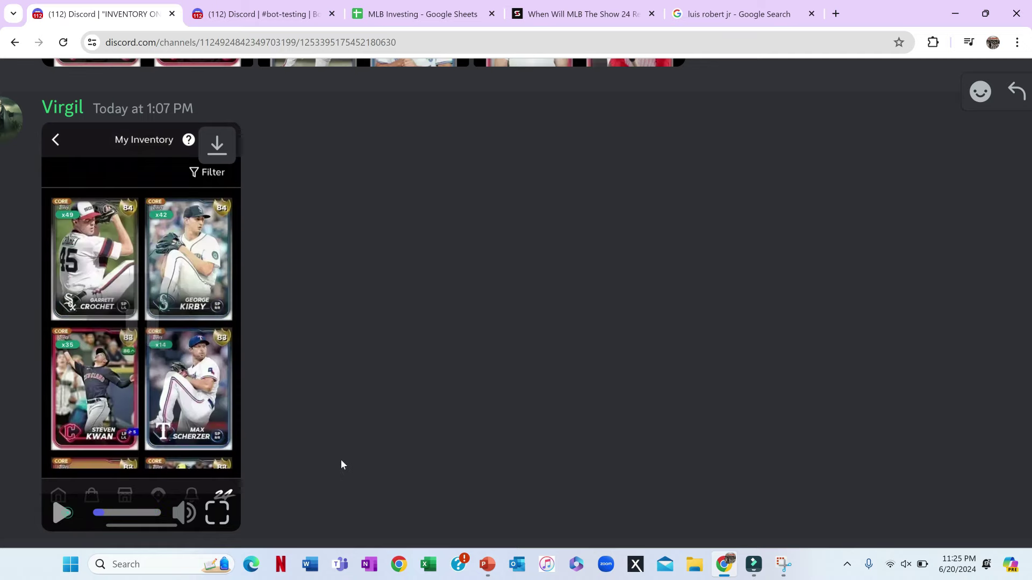
click(61, 514)
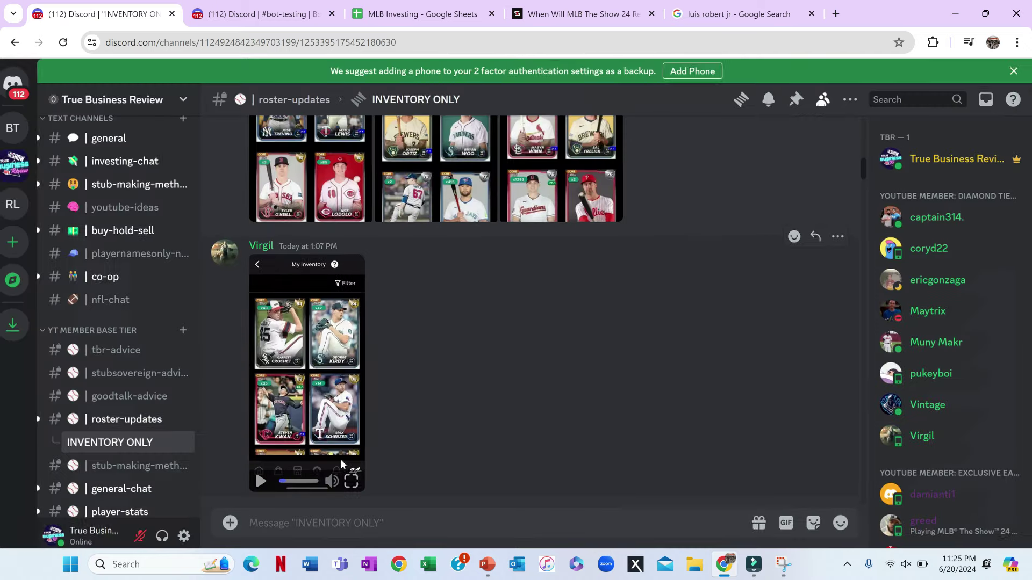
Examine the card images in the second 1:07 PM post, from Garrett Crochet and Steven Kwan through Max Scherzer and Jack Flaherty
scroll(340, 464, down, 2)
scroll(340, 465, down, 3)
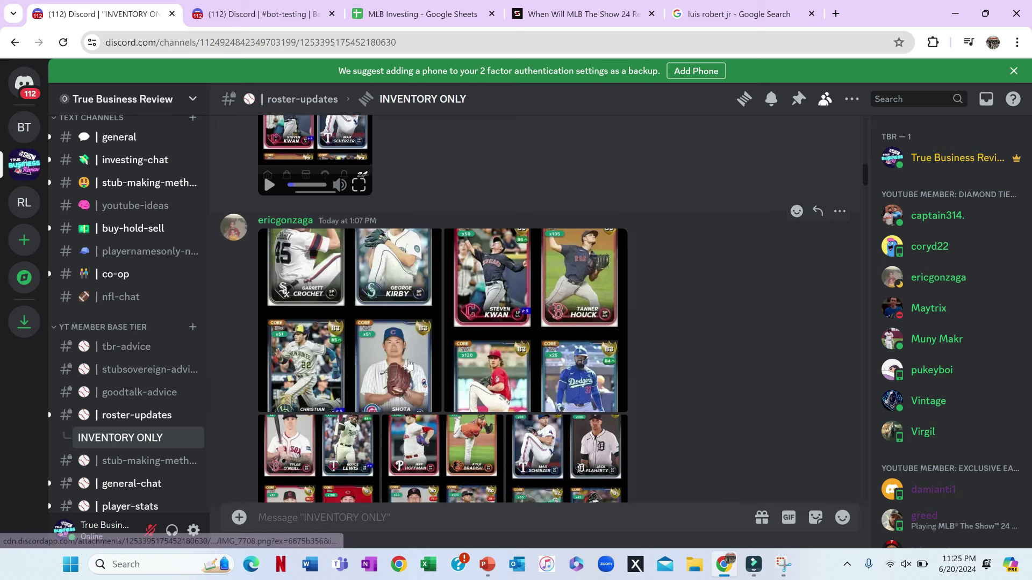
scroll(424, 371, down, 1)
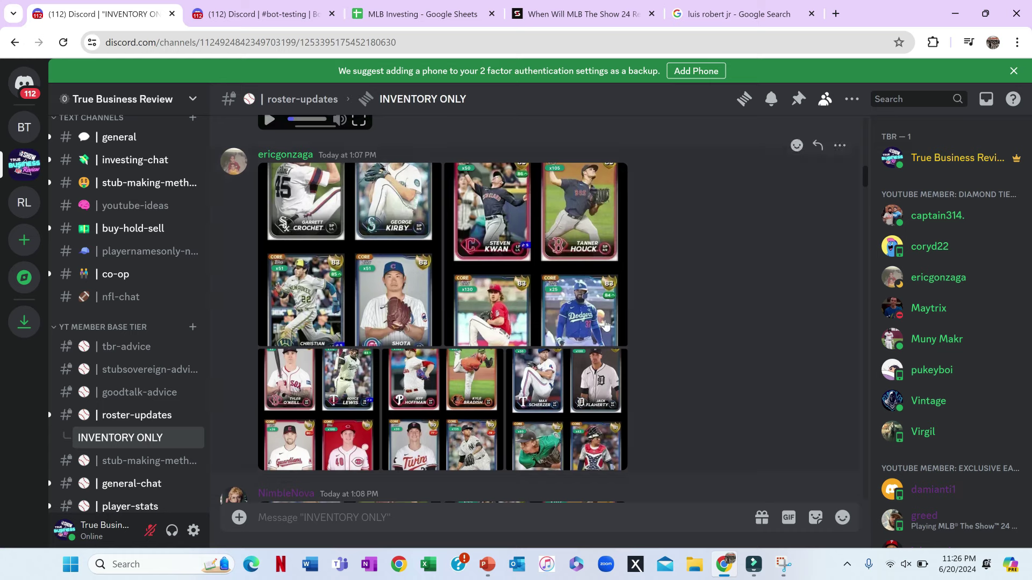
scroll(591, 322, down, 2)
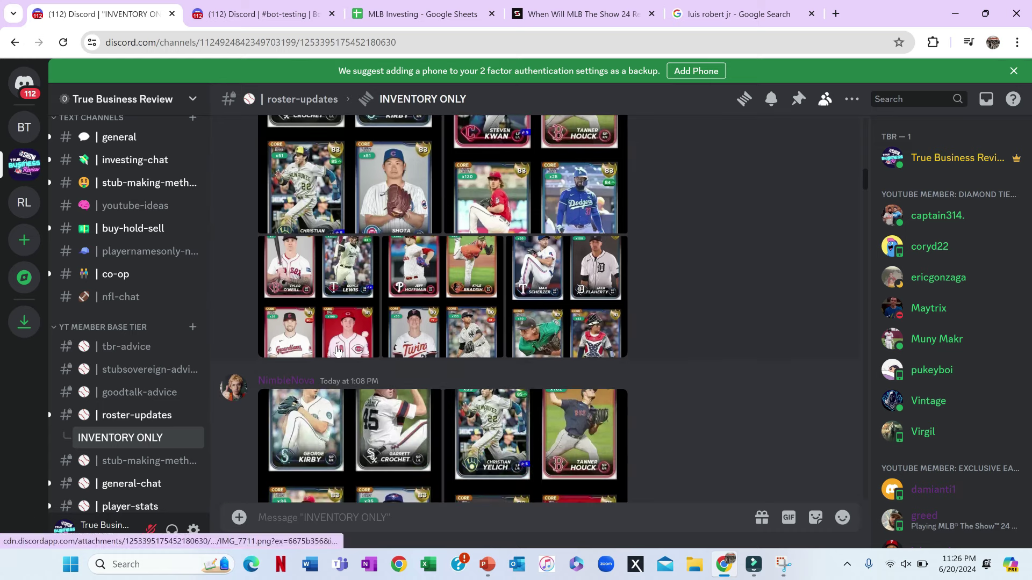
scroll(338, 352, up, 5)
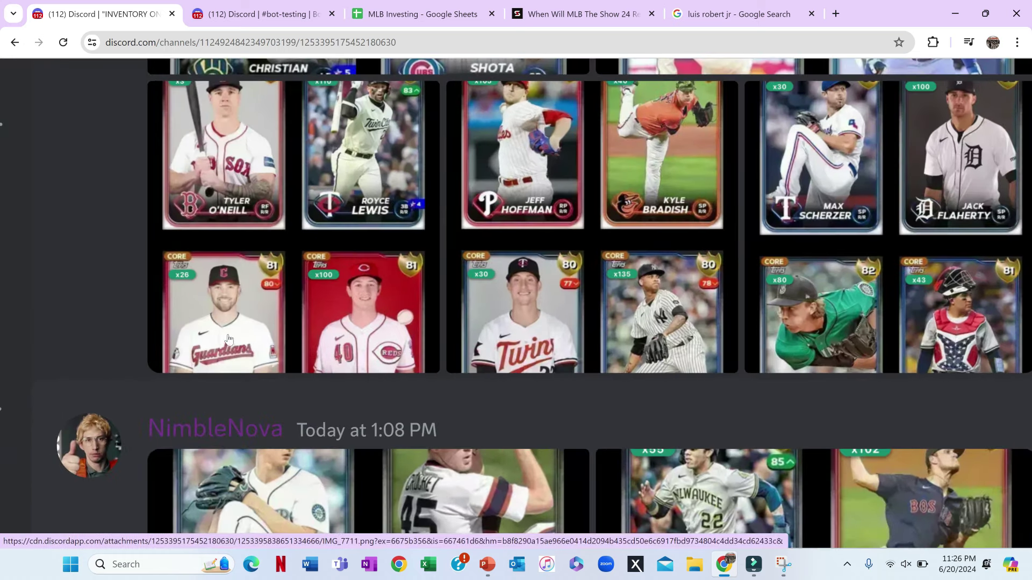
scroll(268, 325, down, 3)
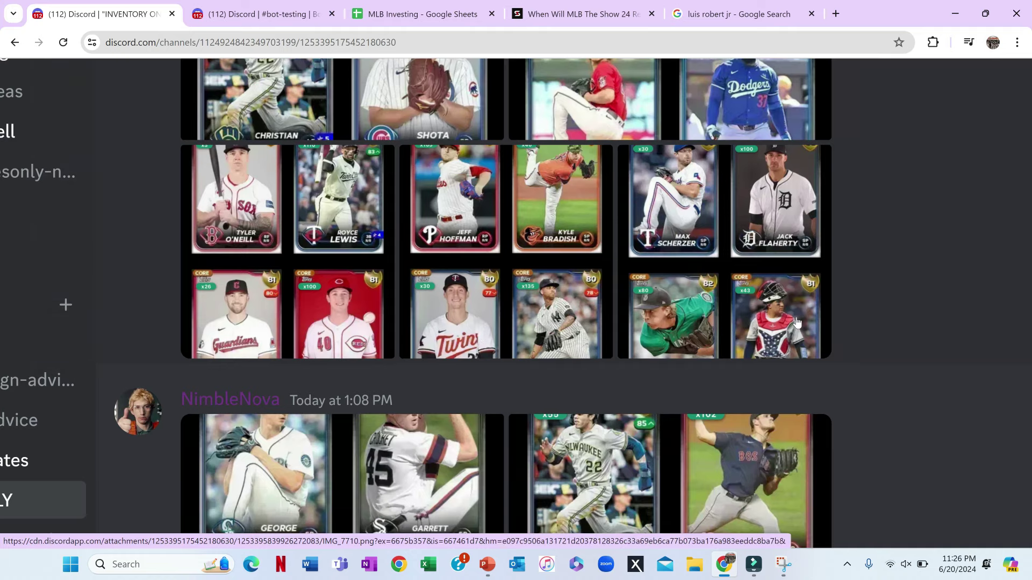
Examine the two 1:08 PM inventory posts, from the x36 and x35 cards to the x101 Daniel Hudson card
scroll(798, 323, down, 3)
scroll(797, 323, down, 2)
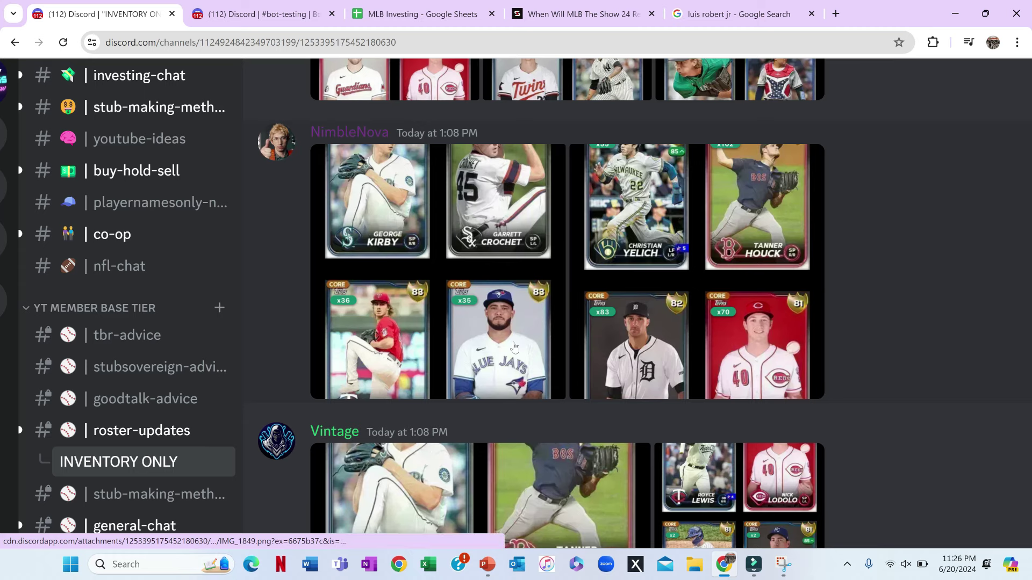
scroll(515, 347, down, 1)
scroll(515, 346, down, 5)
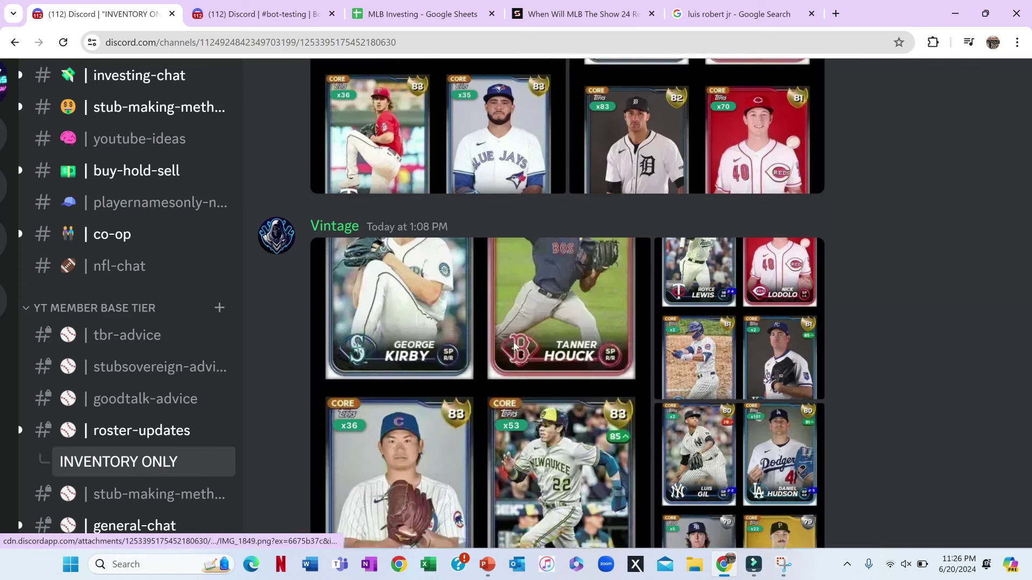
key(ctrl+minus)
key(ctrl+plus)
key(ctrl+plus)
key(ctrl+plus)
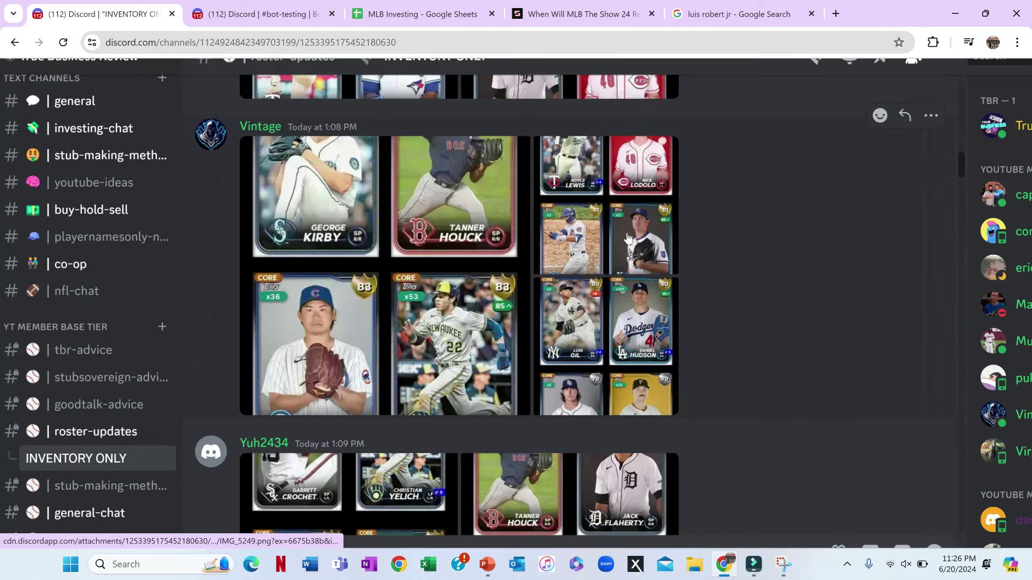
key(ctrl+minus)
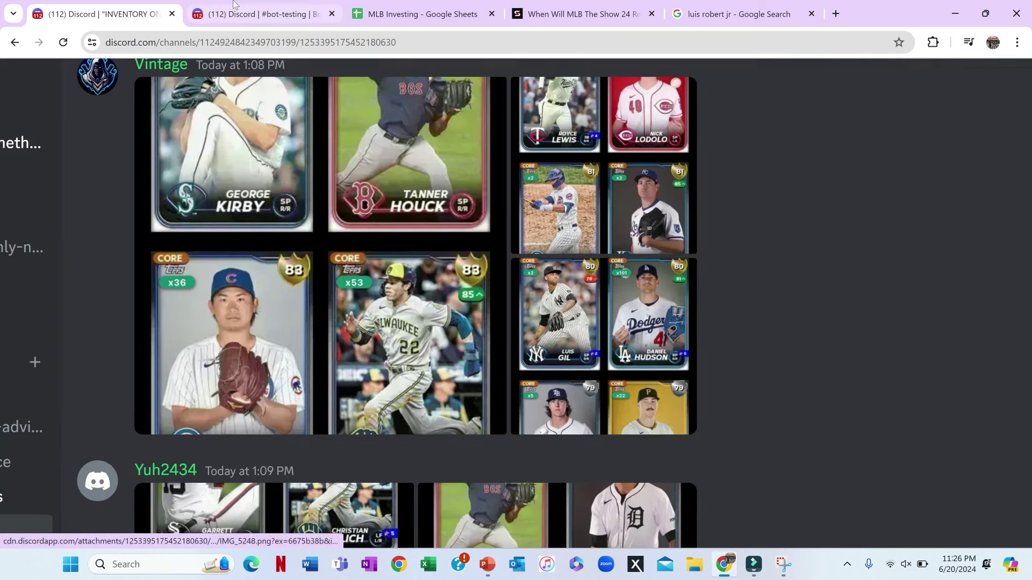
click(217, 11)
key(ctrl+0)
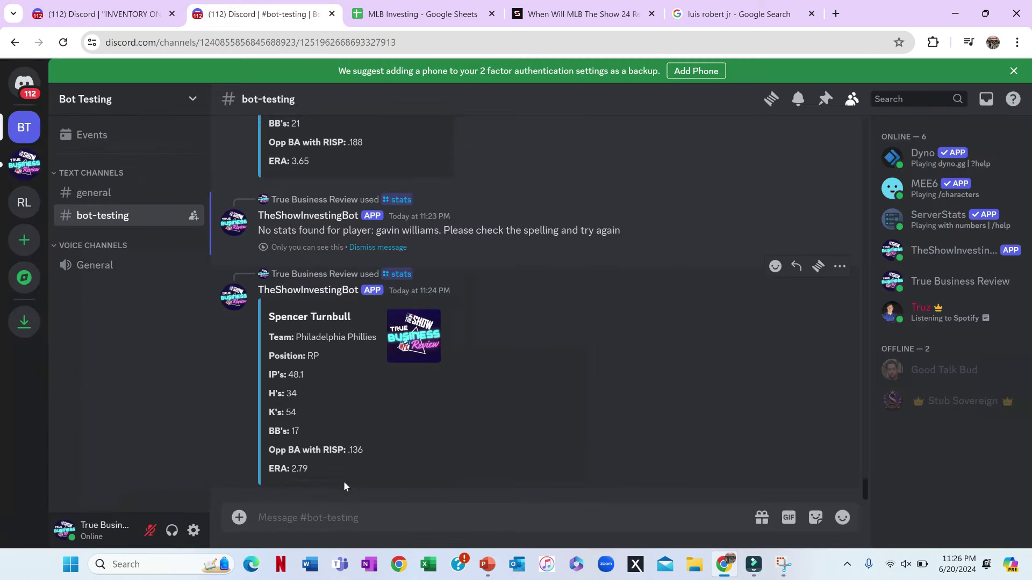
text(/stats)
key(Tab)
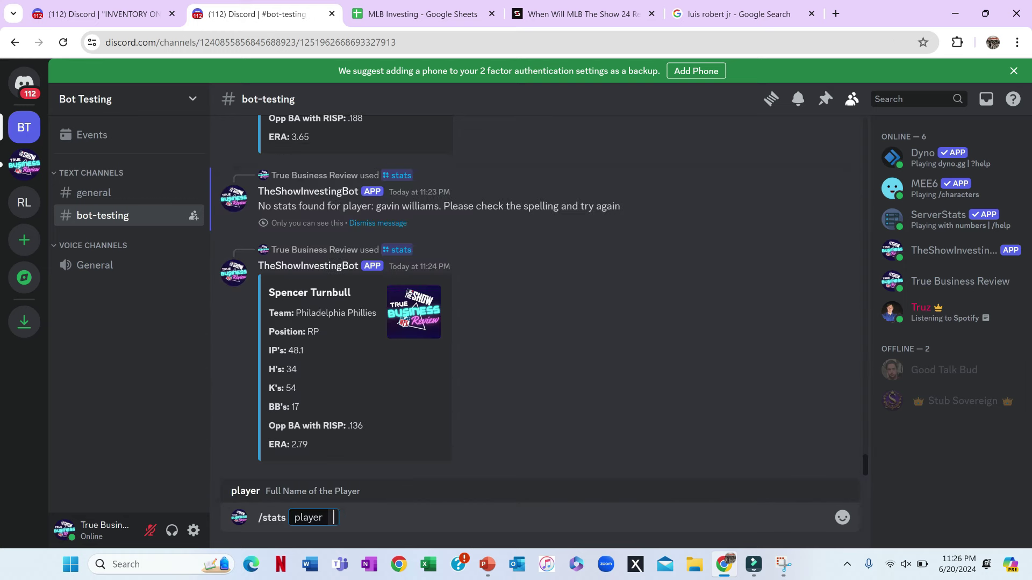
text(daniel hud)
key(Return)
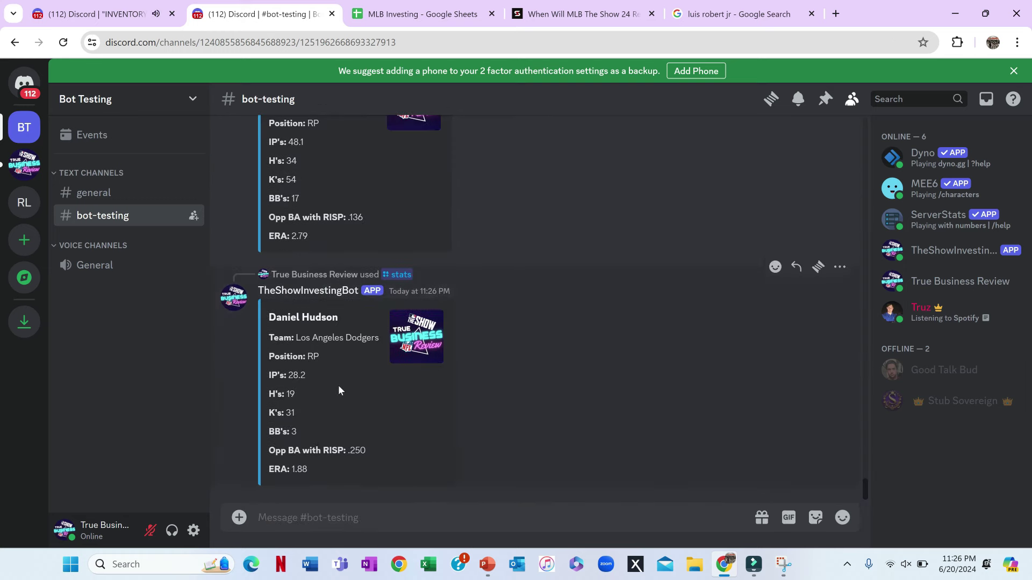
key(ctrl+plus)
key(ctrl+plus)
key(ctrl+plus)
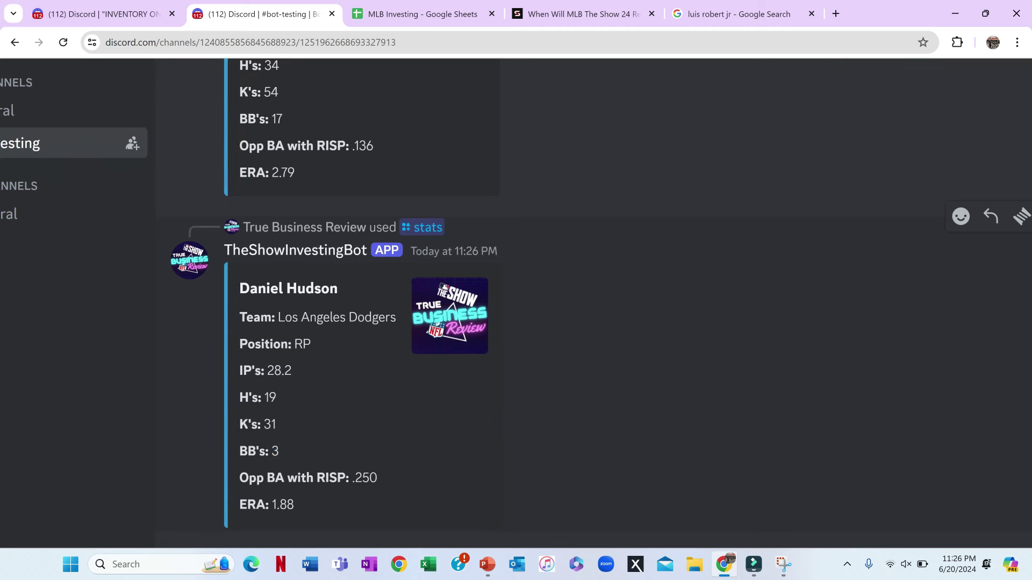
click(313, 399)
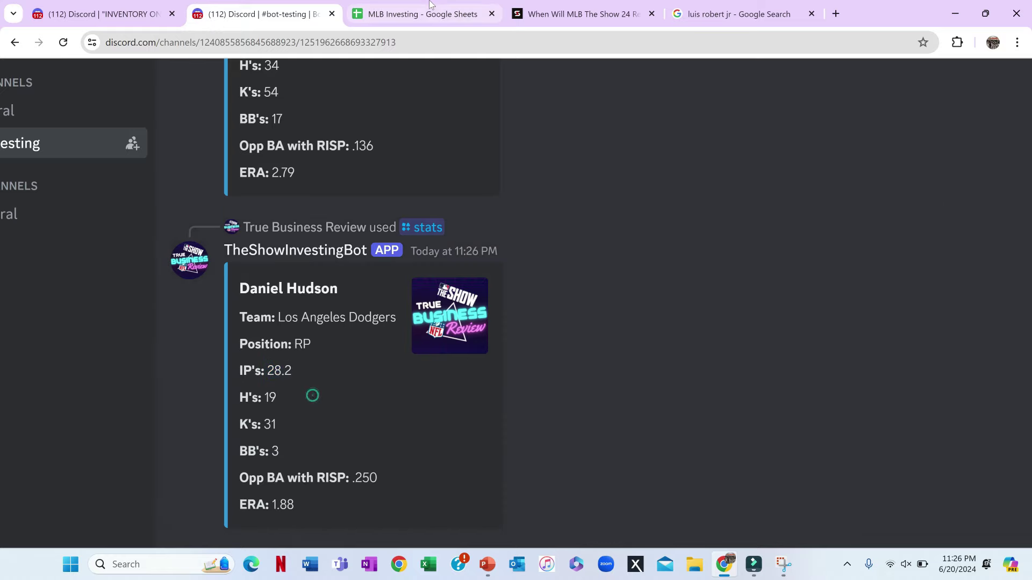
Return to the inventory thread and examine the first 1:09 PM post with the Royce Lewis, Connor Wong and Andrés Muñoz cards
key(ctrl+Page_Up)
scroll(408, 268, down, 5)
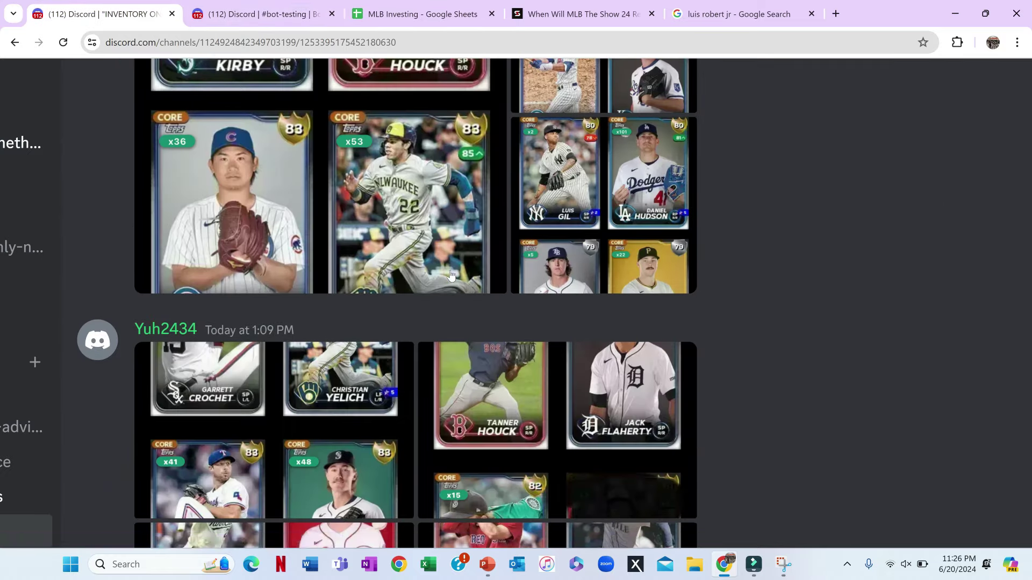
scroll(441, 367, down, 2)
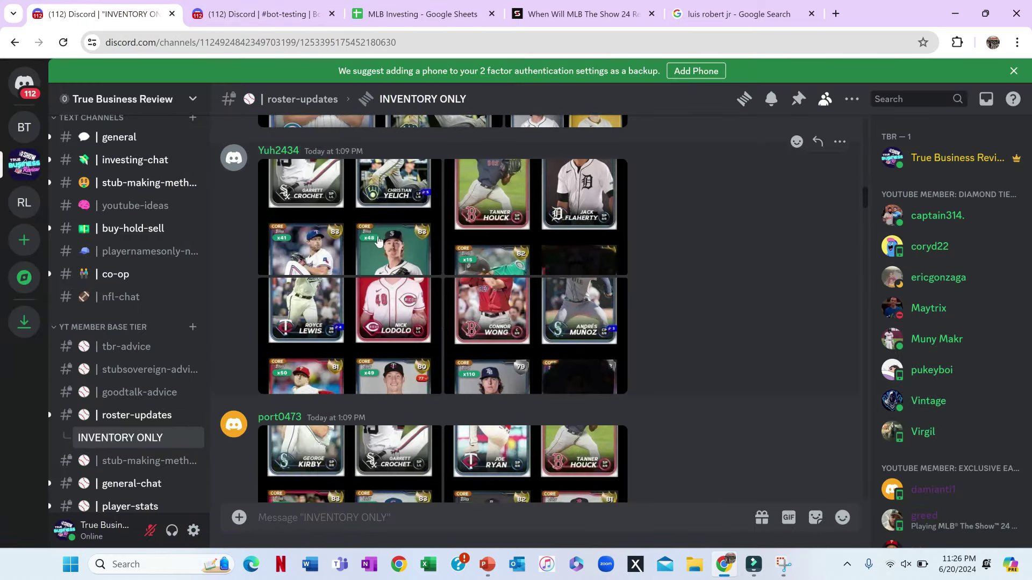
key(ctrl+plus)
key(ctrl+plus)
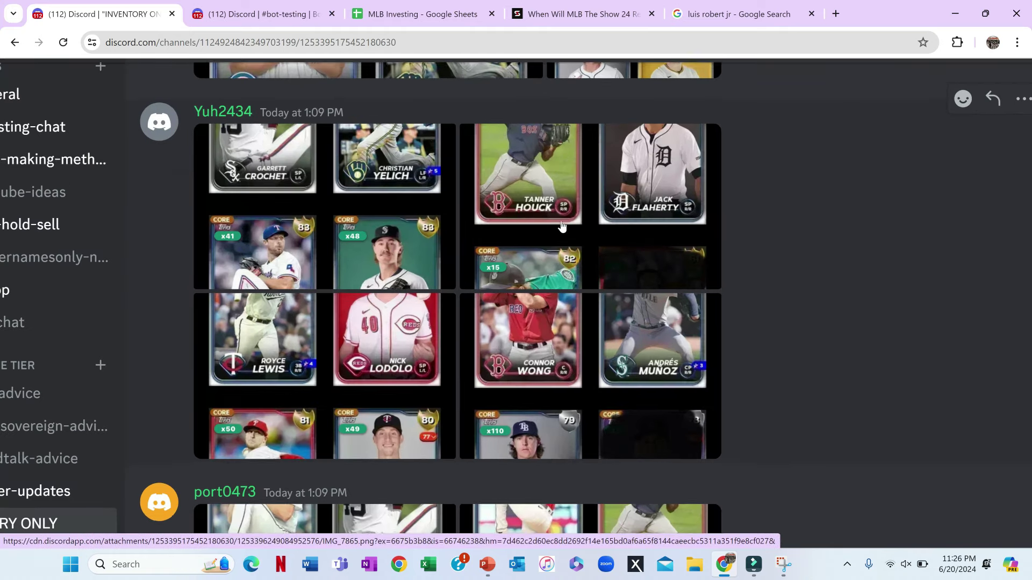
scroll(650, 277, down, 2)
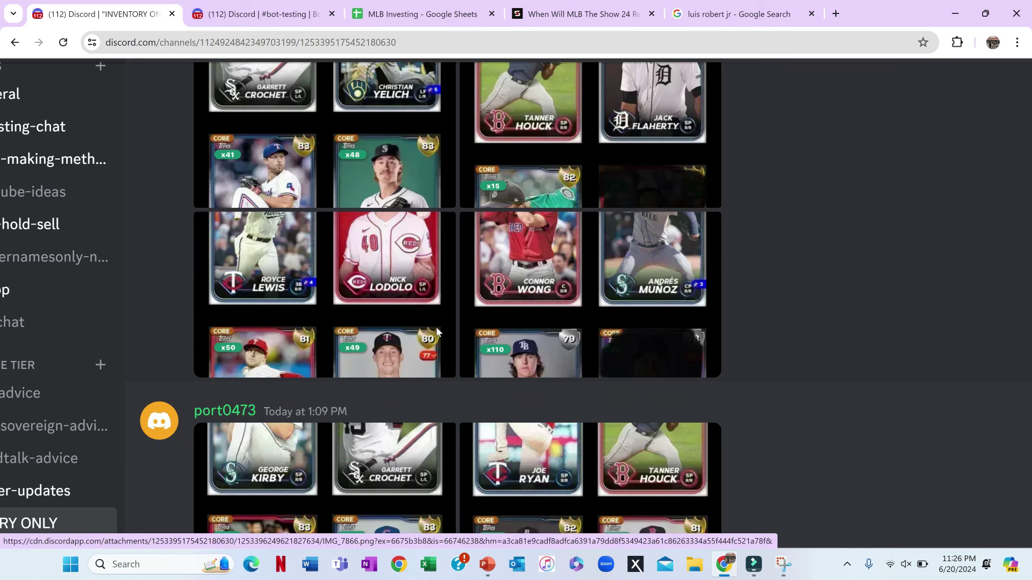
Examine the second 1:09 PM post, from the George Kirby and Joe Ryan cards to x400 Ryan Pepiot and x300 Colin Holderman
scroll(437, 332, down, 1)
scroll(473, 359, down, 3)
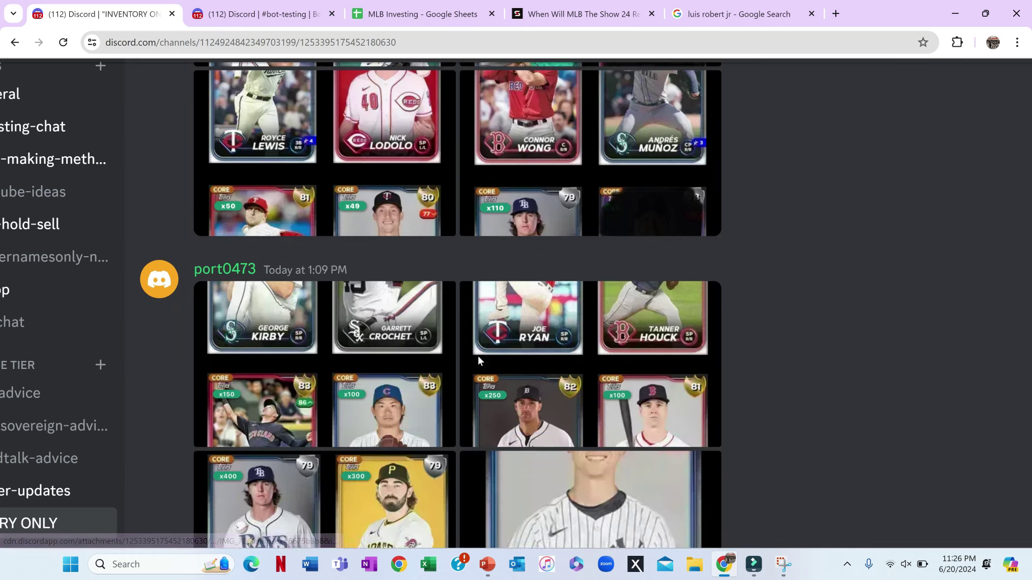
scroll(512, 312, down, 3)
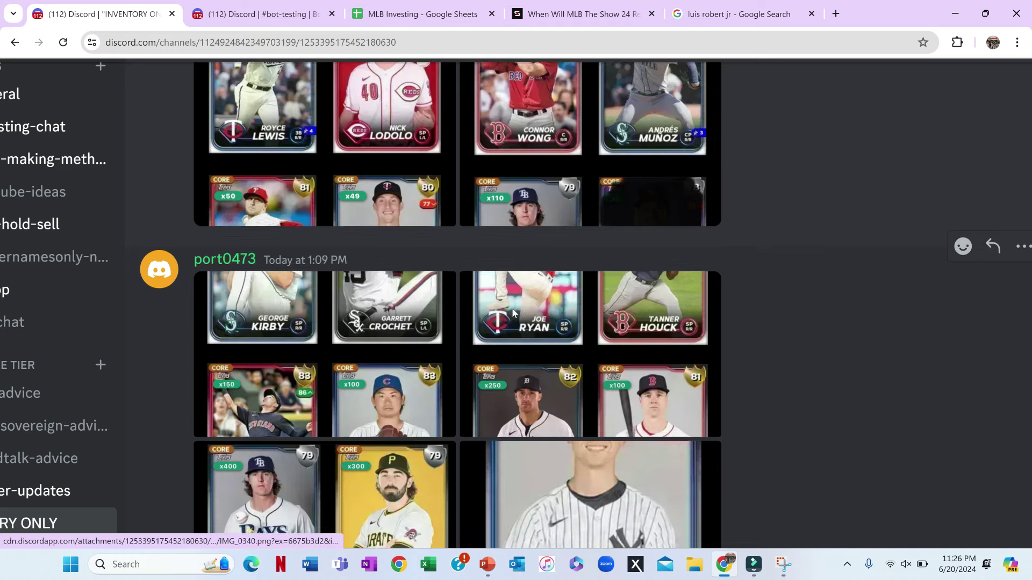
scroll(504, 369, down, 3)
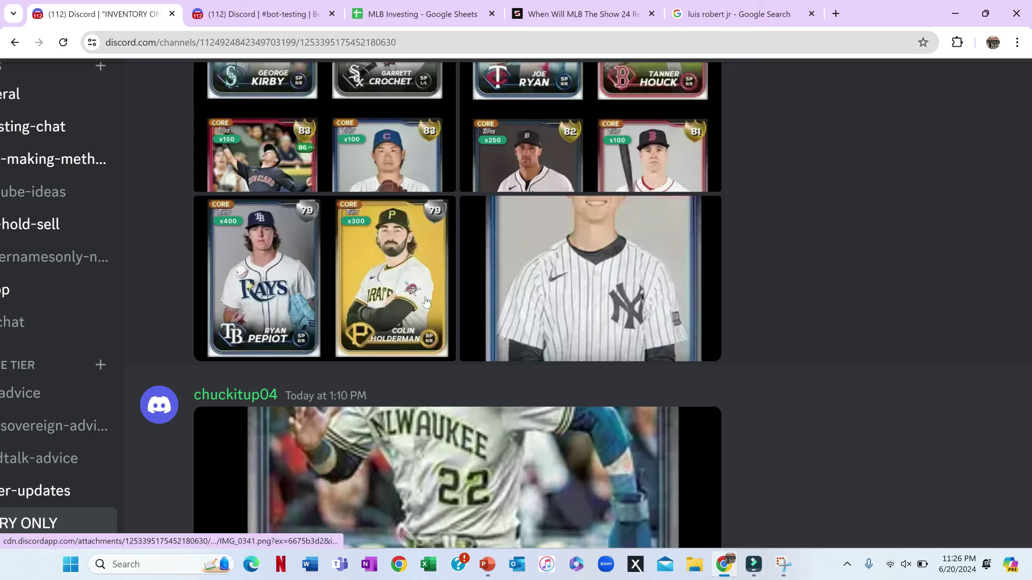
Look through the next inventory posts, from the x401 Connor Wong and x841 Jack Flaherty cards to Ben Lively and Cade Smith
scroll(420, 340, down, 5)
scroll(421, 337, down, 5)
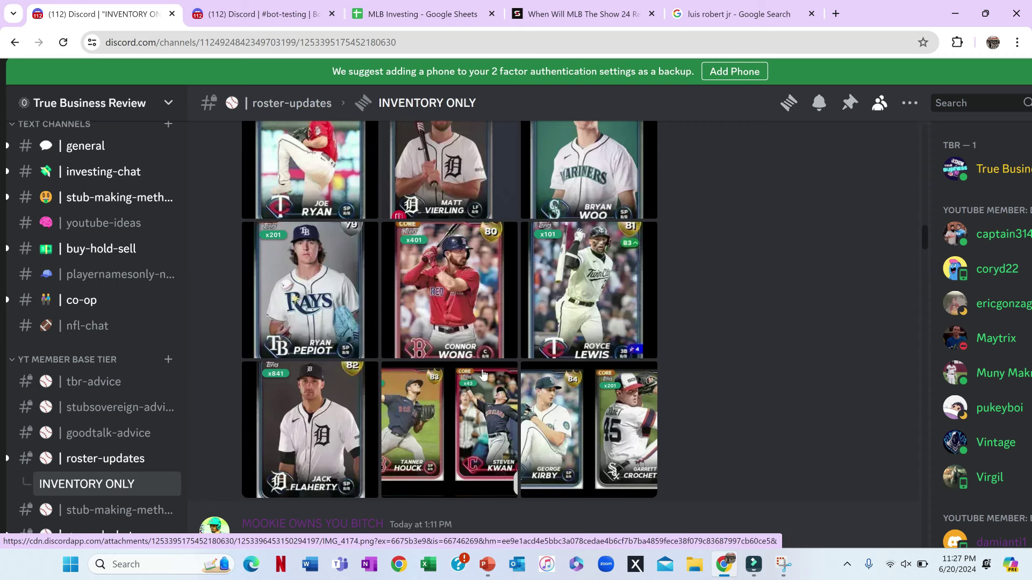
scroll(482, 374, down, 9)
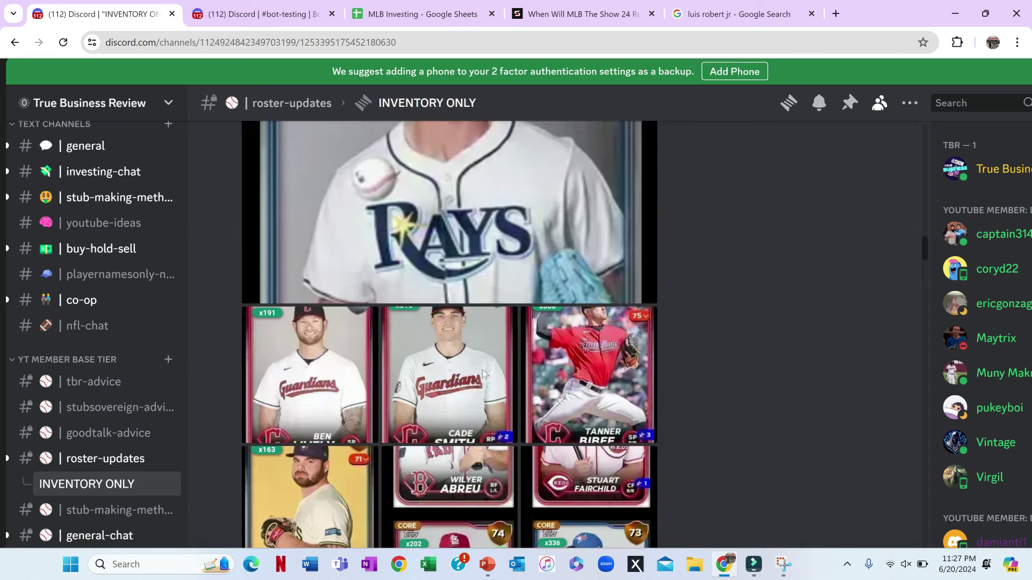
scroll(482, 371, down, 2)
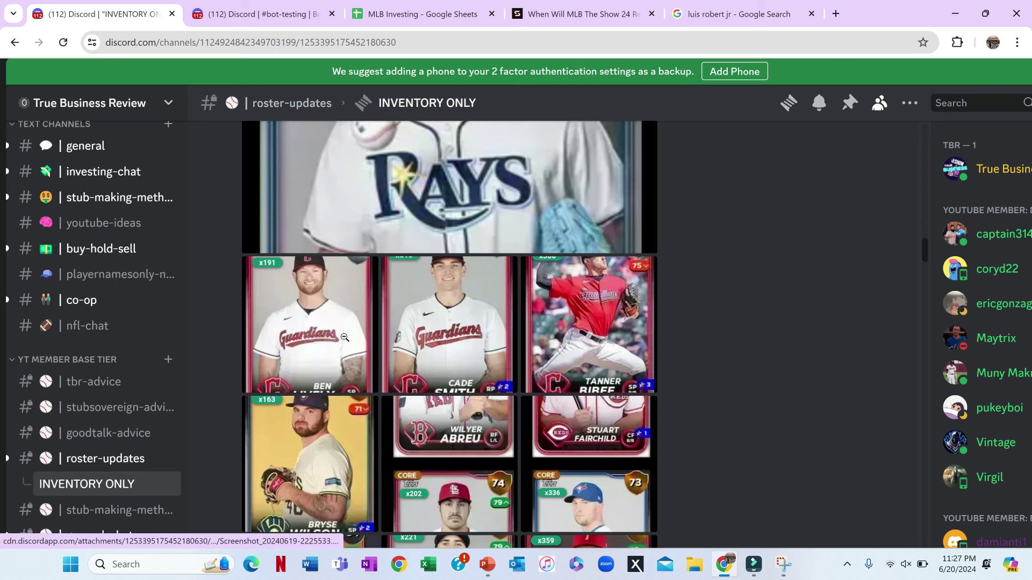
Enlarge the Ben Lively, Bryse Wilson and Wilyer Abreu/JoJo Romero card images in the current inventory post and examine them
click(344, 337)
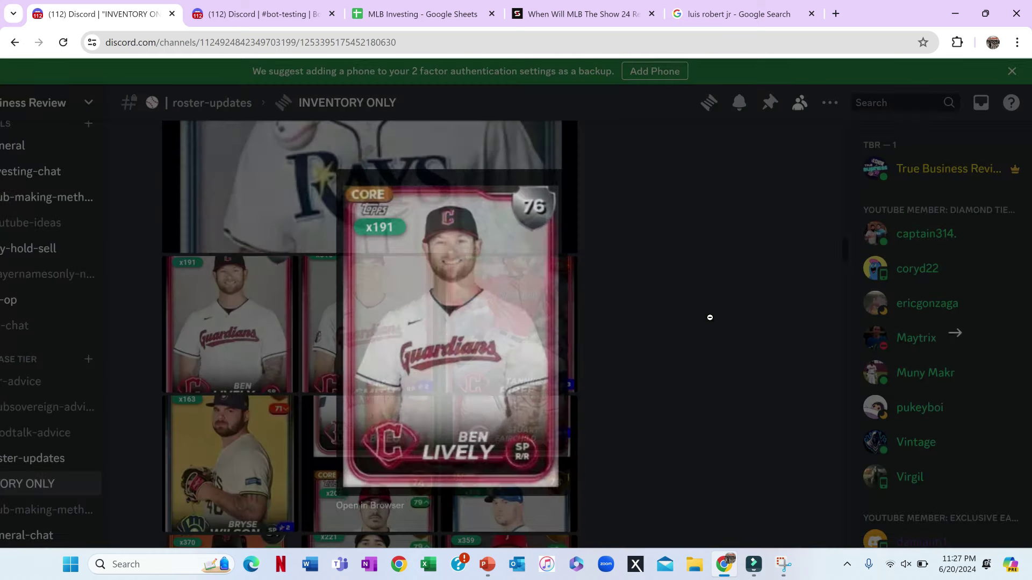
click(710, 317)
scroll(660, 353, down, 3)
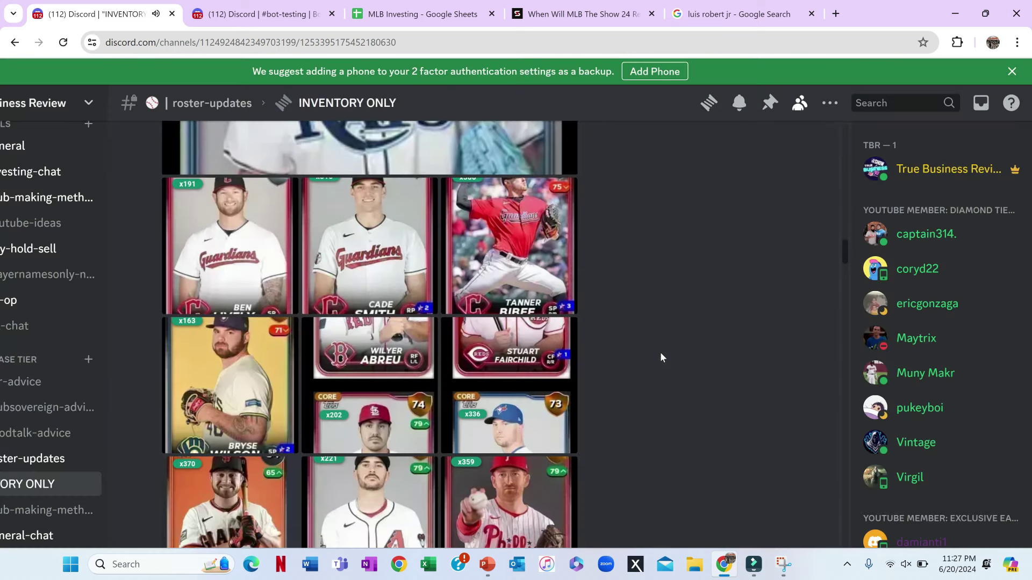
scroll(660, 353, down, 1)
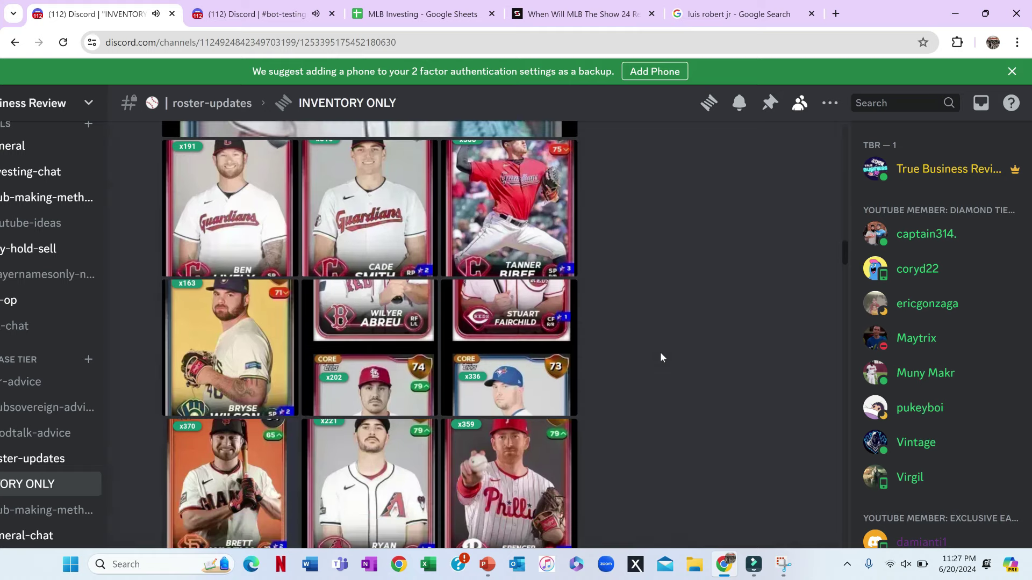
click(270, 370)
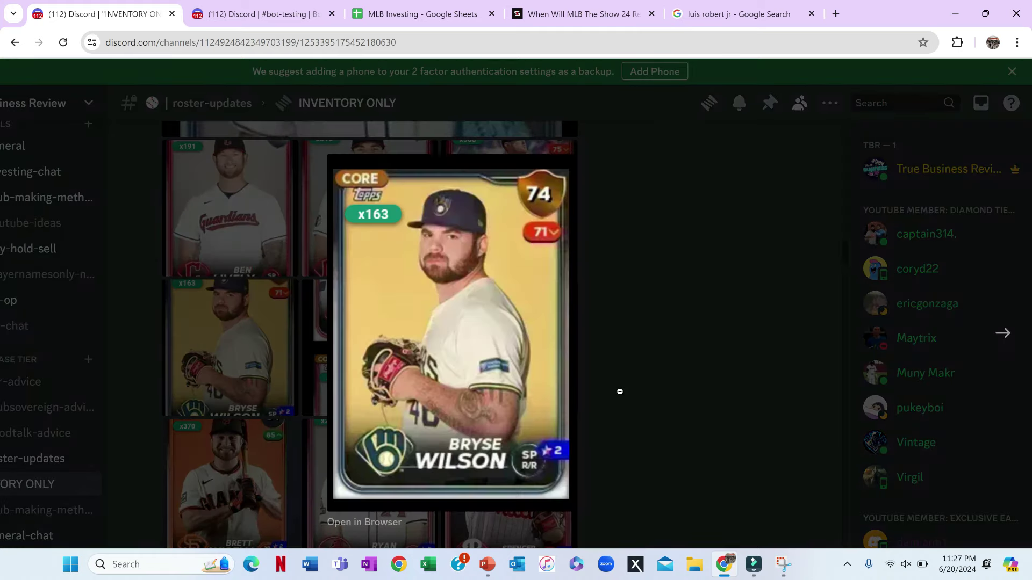
click(636, 387)
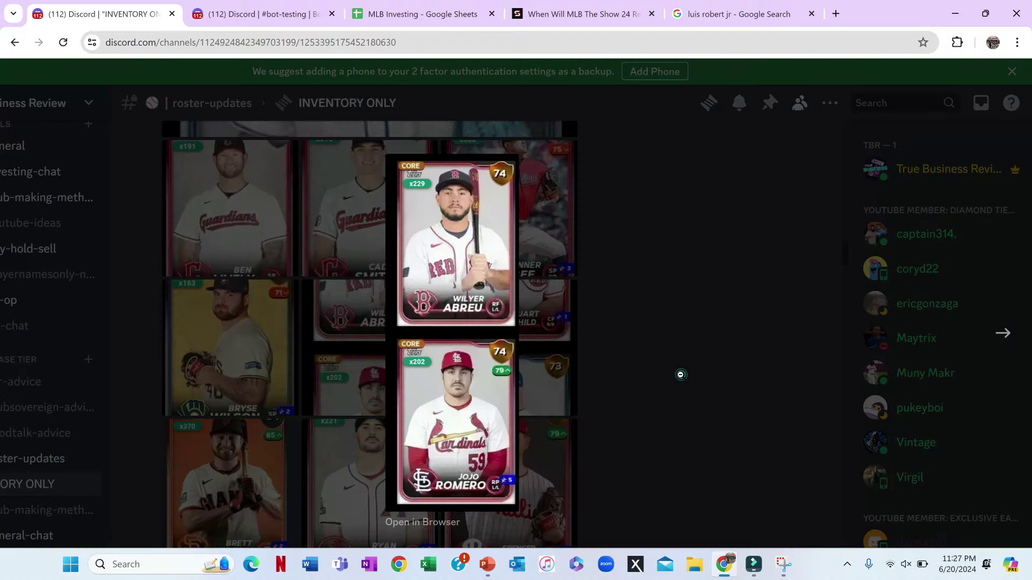
click(591, 371)
scroll(539, 396, down, 2)
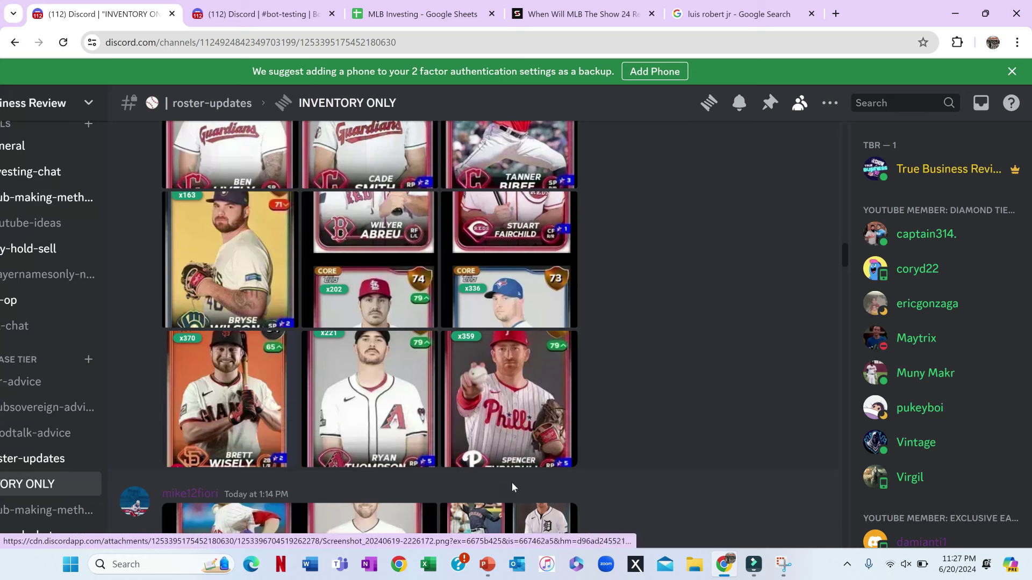
Look through the 1:14 PM inventory post with the Jeff Hoffman, David Fry and Steven Kwan cards
scroll(512, 482, down, 3)
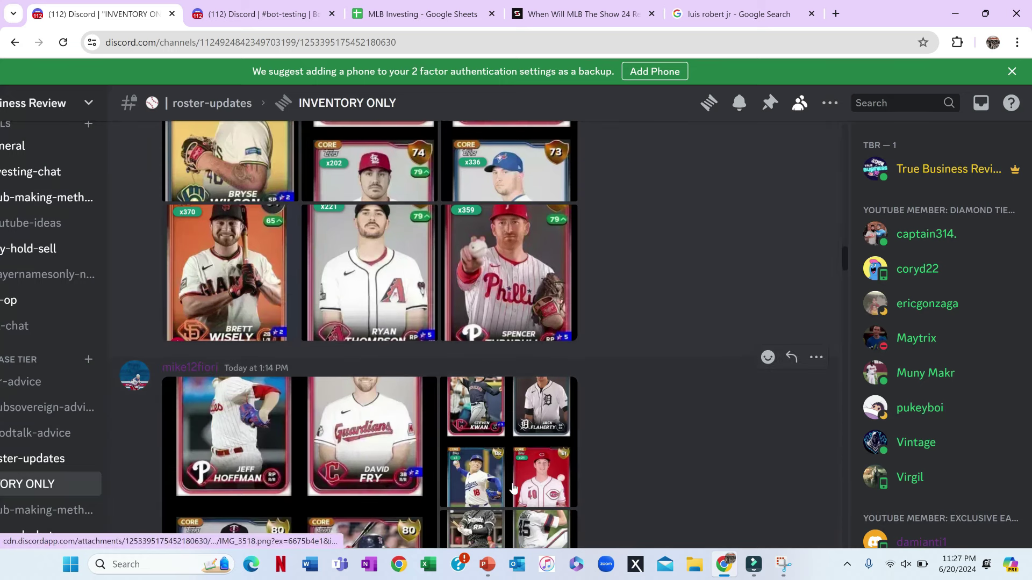
scroll(359, 407, down, 2)
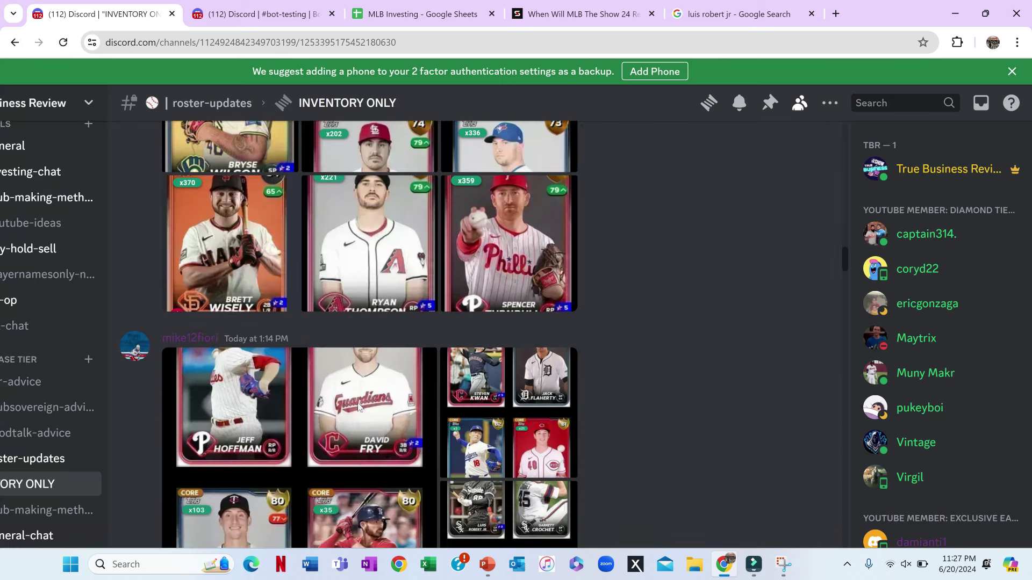
scroll(357, 402, down, 5)
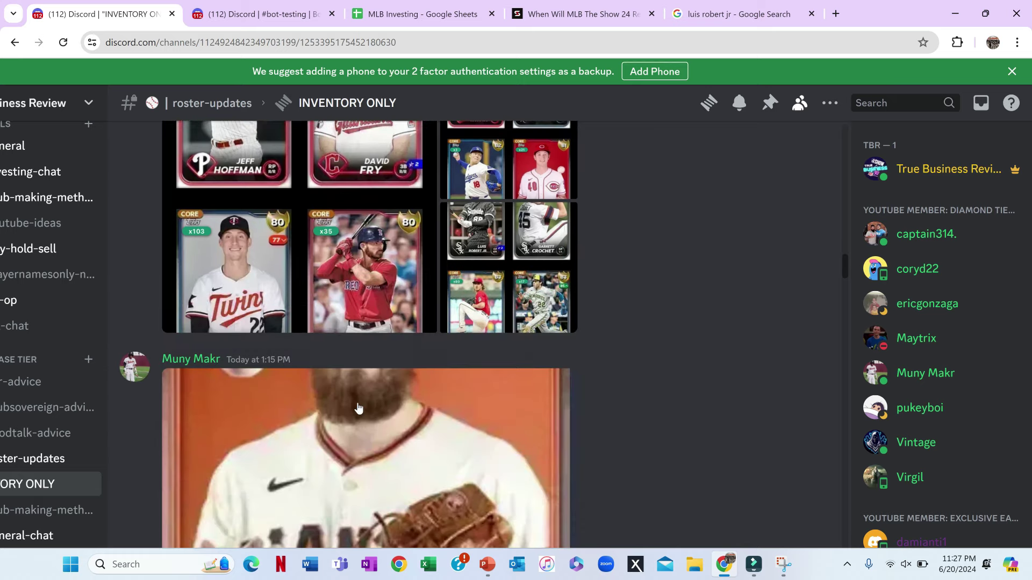
scroll(555, 365, up, 3)
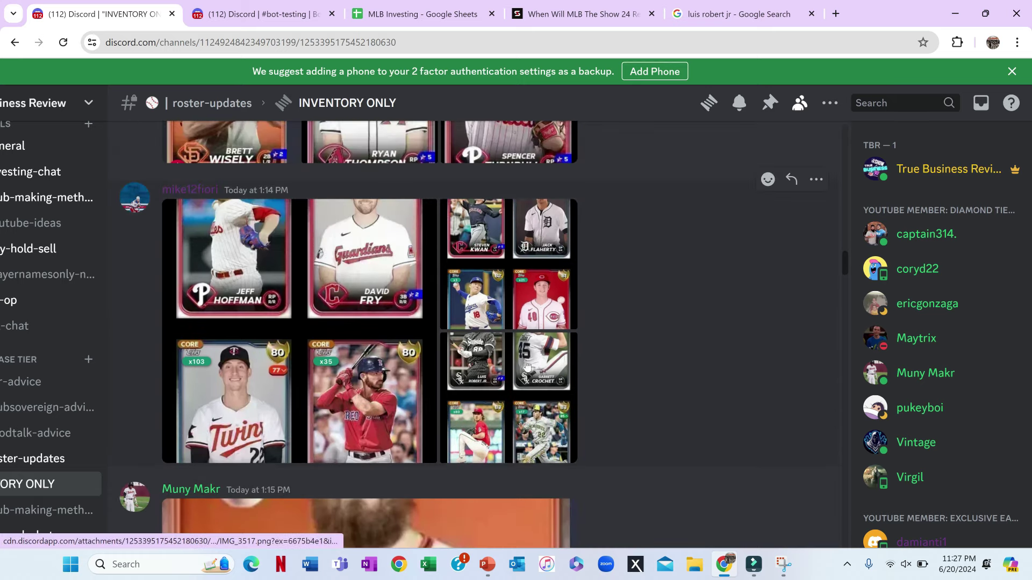
scroll(520, 399, down, 1)
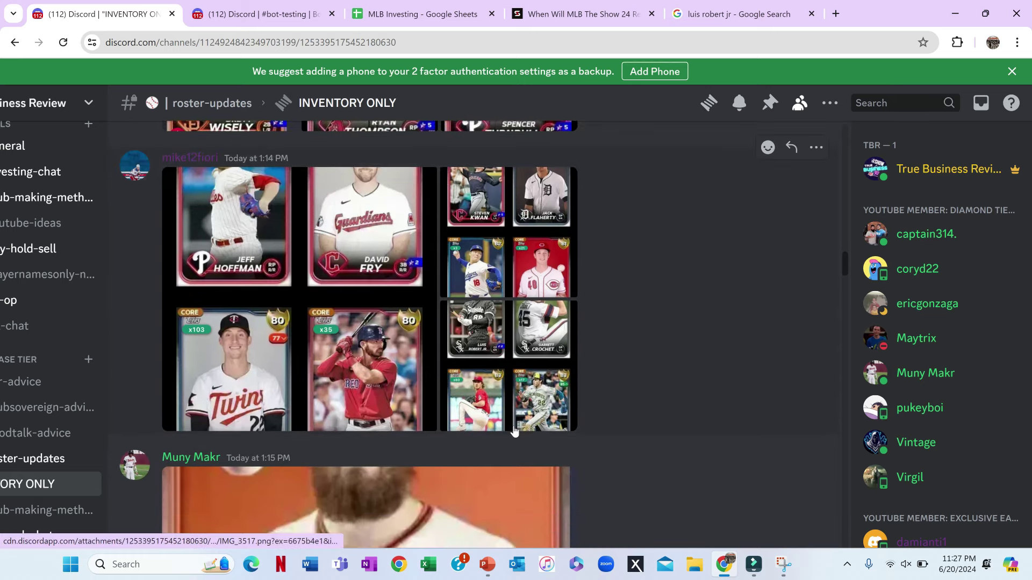
Enlarge the x1000 Ryan Walker card in the 1:15 PM post and run the /stats command for Ryan Walker in the bot-testing channel
scroll(515, 430, down, 6)
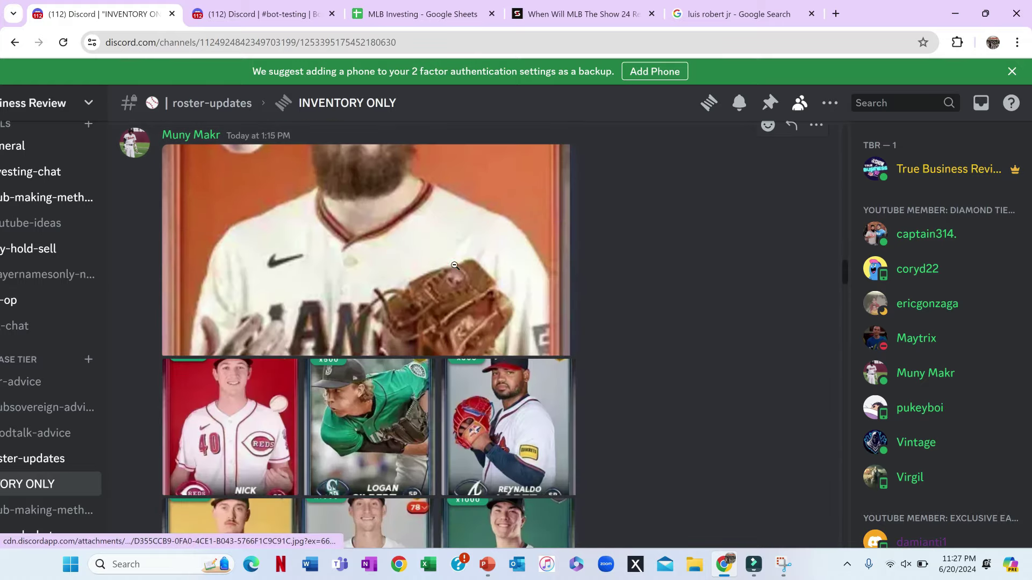
click(454, 265)
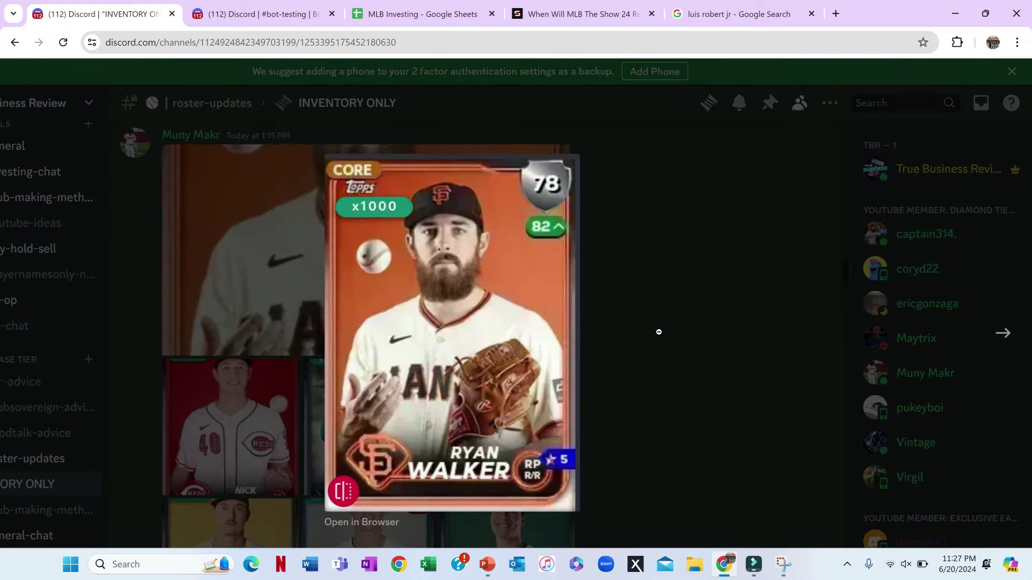
click(236, 11)
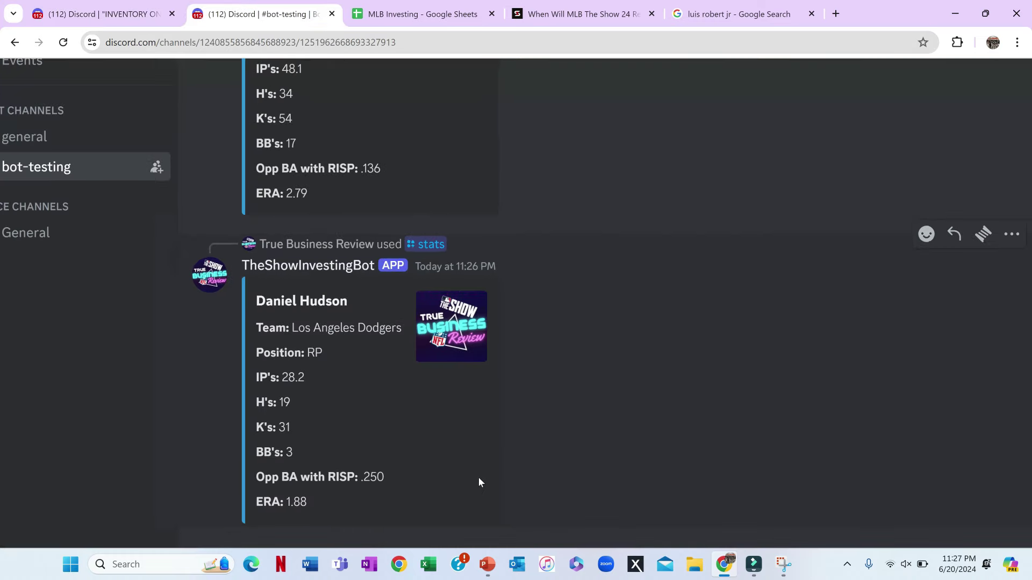
text(/st)
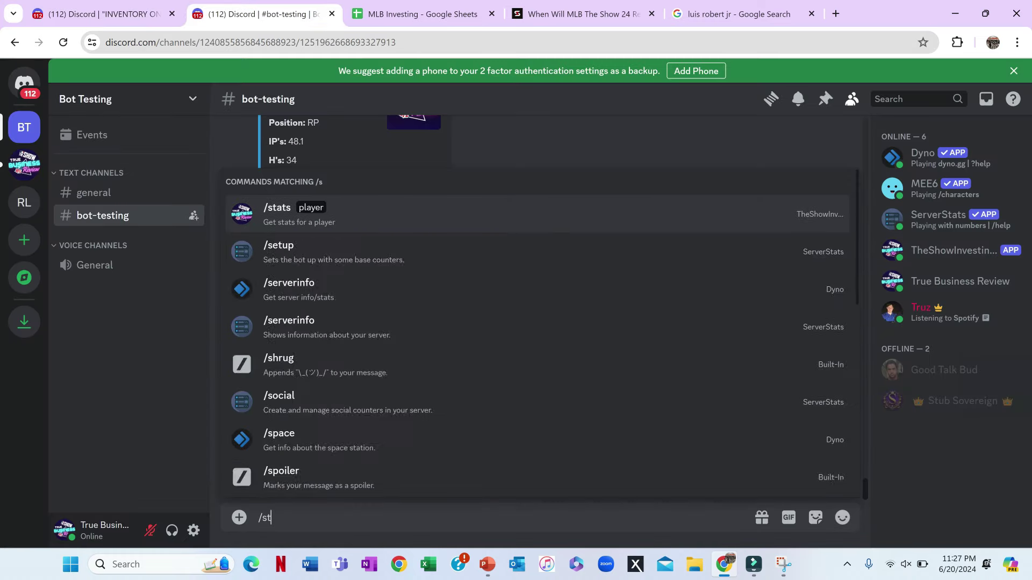
key(Return)
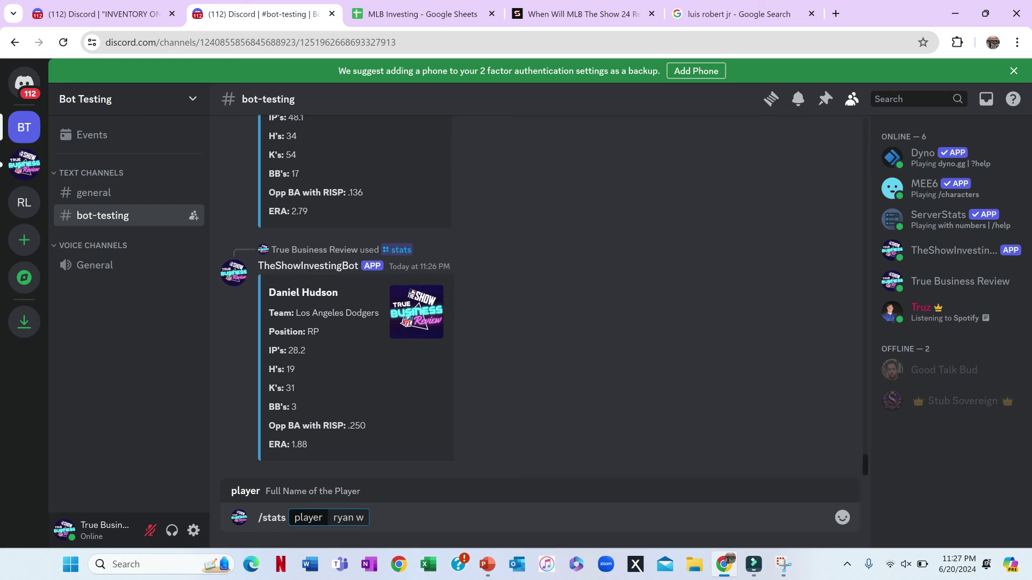
text(ryan walker)
key(Return)
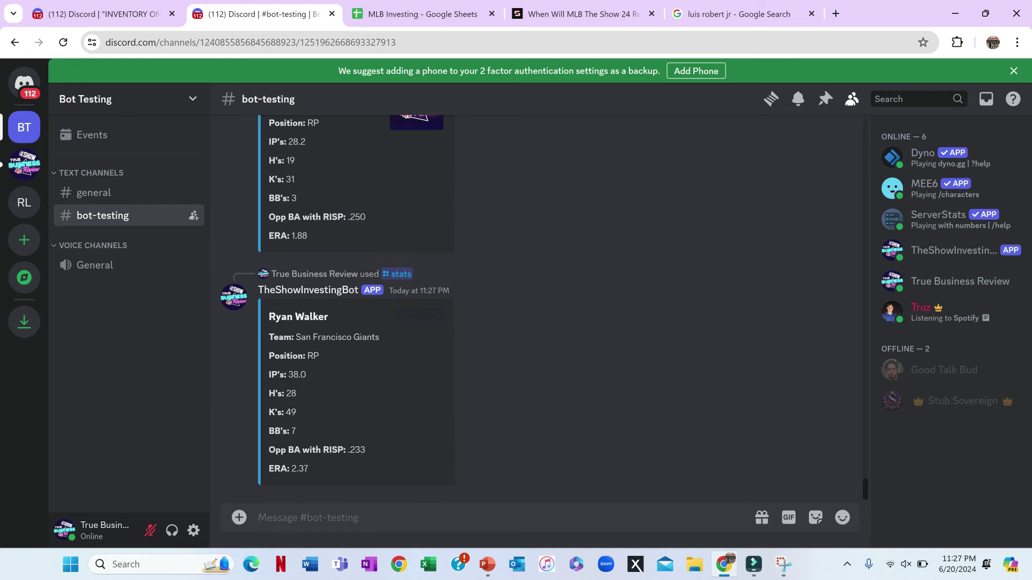
scroll(339, 366, up, 3)
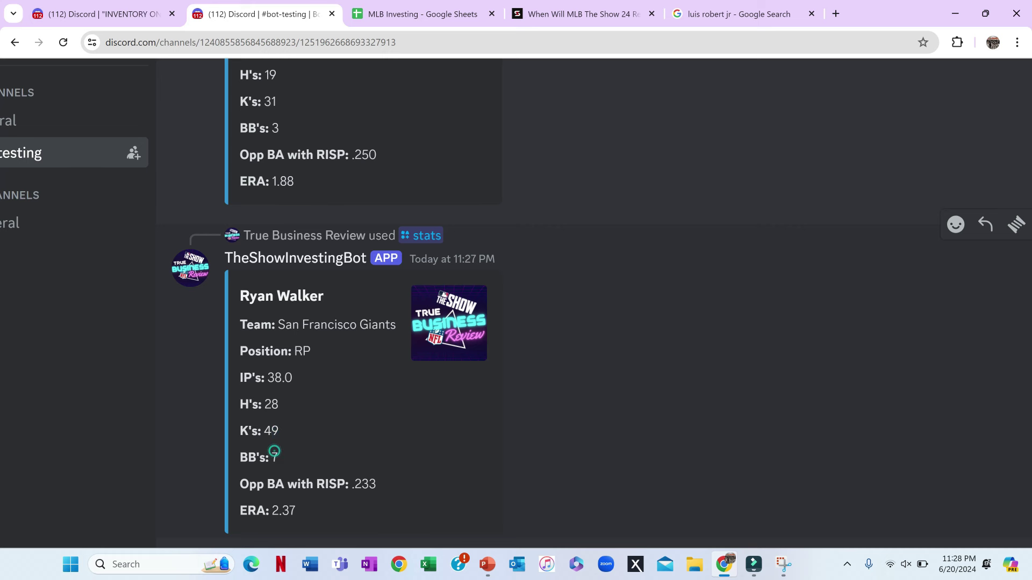
Return to the inventory thread and examine the rest of the 1:15 PM post, from Nick Lodolo and Logan Gilbert to Joe Ryan
click(88, 4)
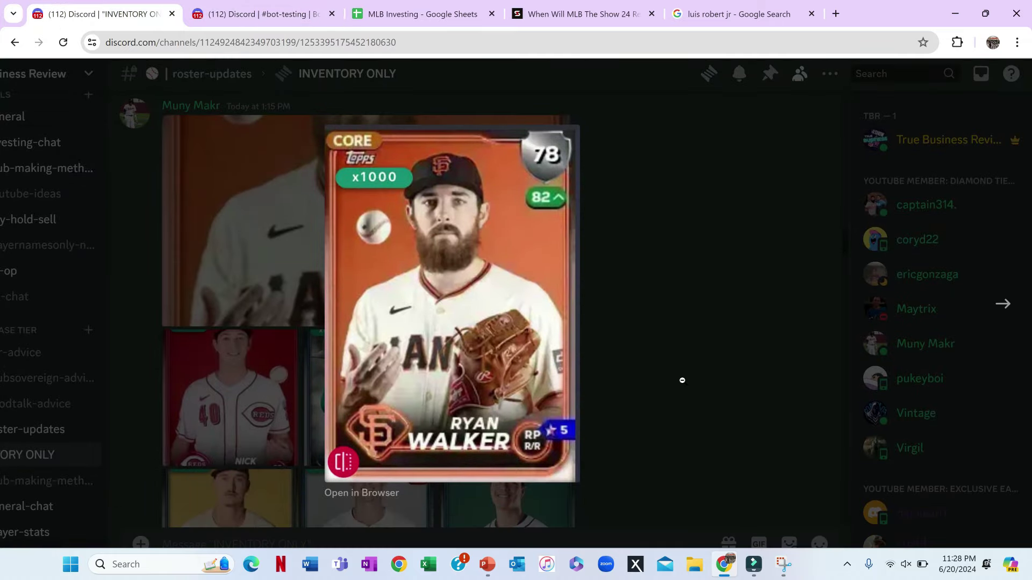
click(682, 380)
scroll(616, 356, up, 1)
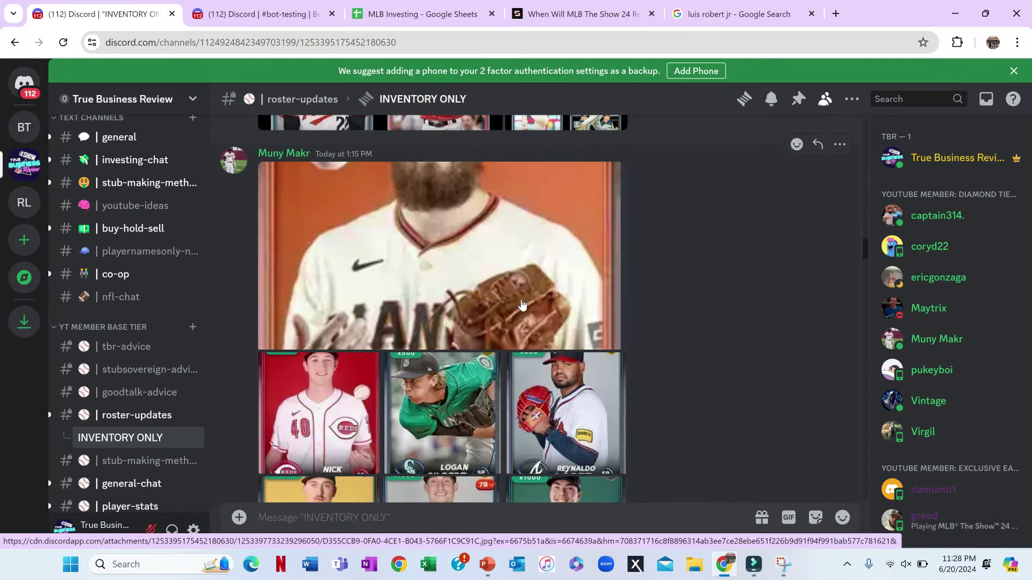
scroll(526, 267, down, 3)
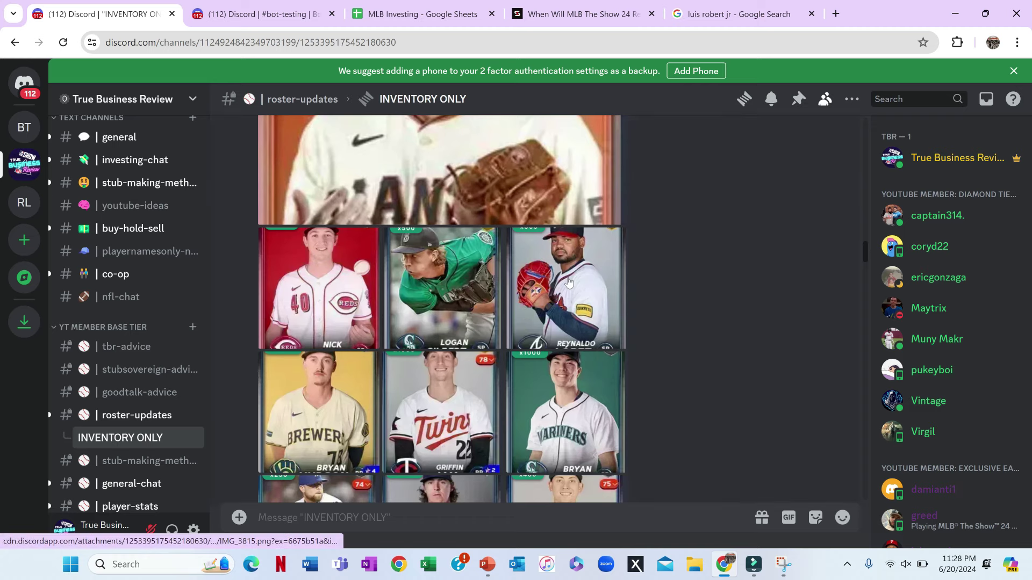
scroll(570, 288, down, 5)
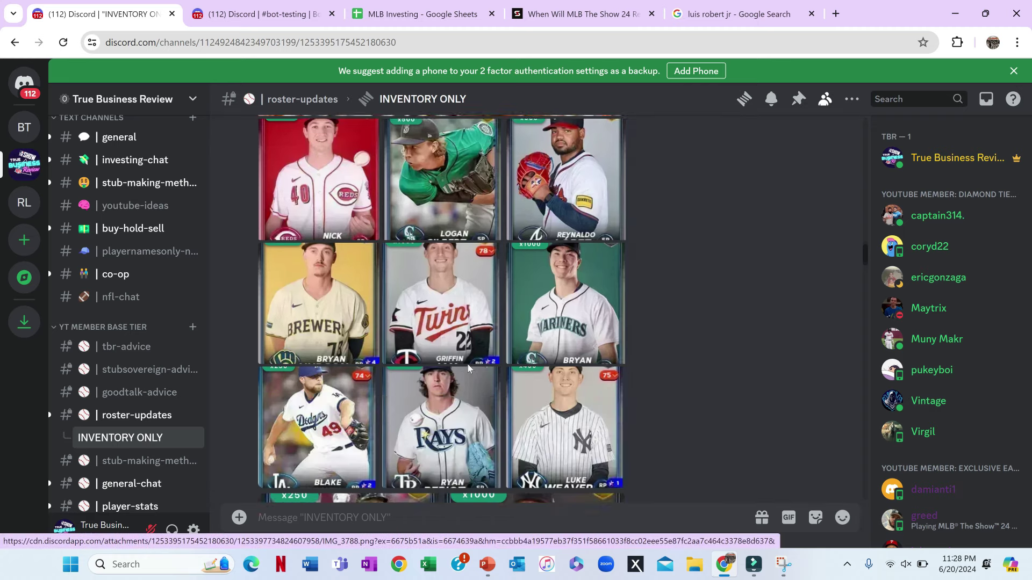
scroll(522, 388, down, 7)
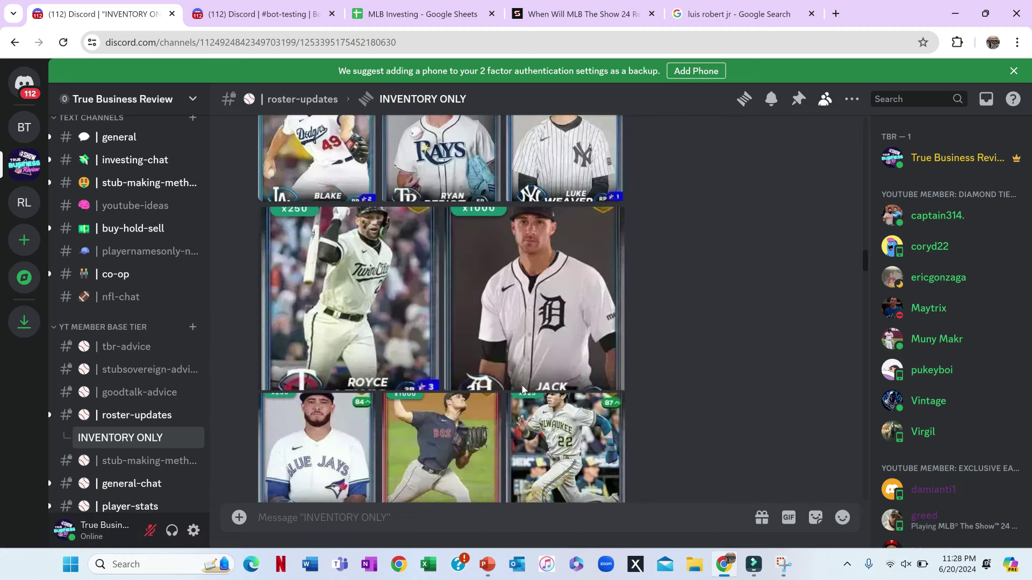
scroll(522, 388, down, 2)
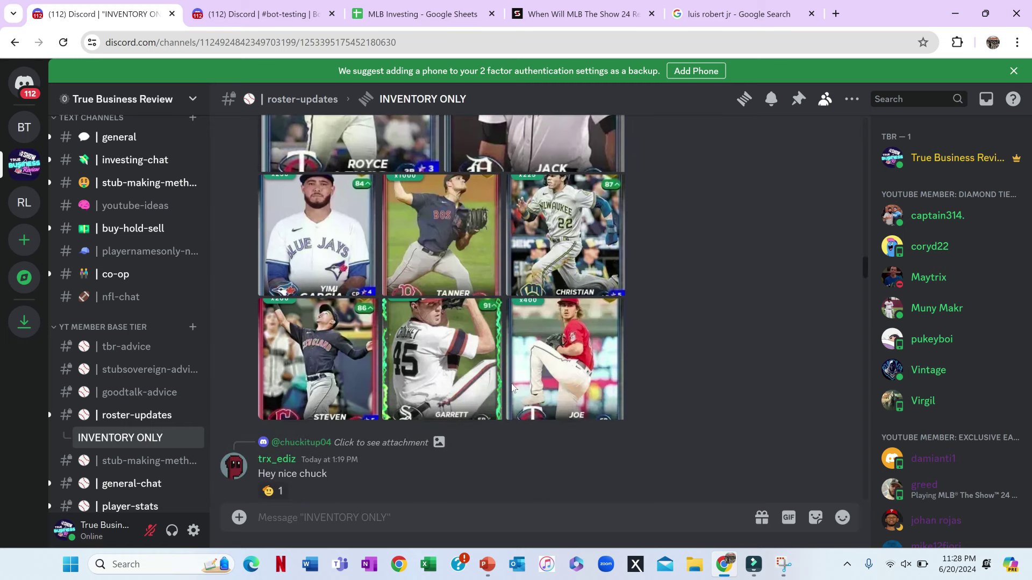
scroll(492, 364, down, 1)
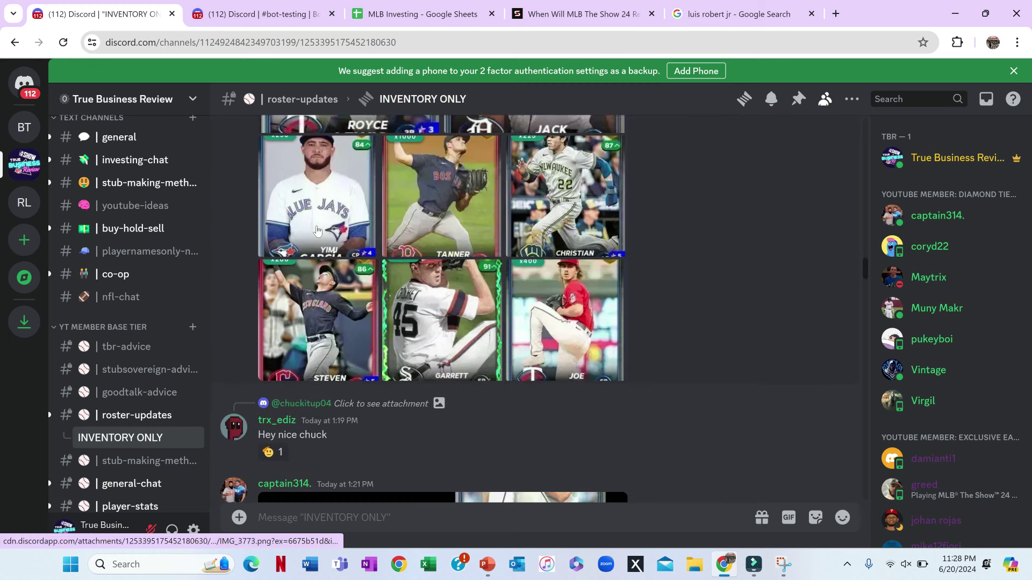
Examine the 1:21 PM inventory post, from the George Kirby and x66 Garrett Crochet cards to x802 Kyle Schwarber
scroll(376, 210, down, 8)
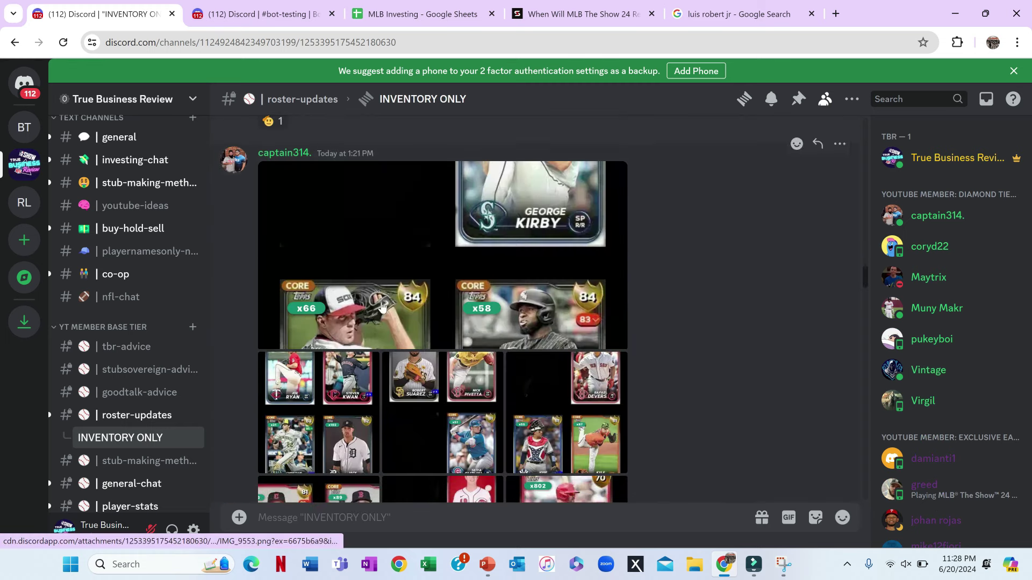
scroll(491, 321, down, 2)
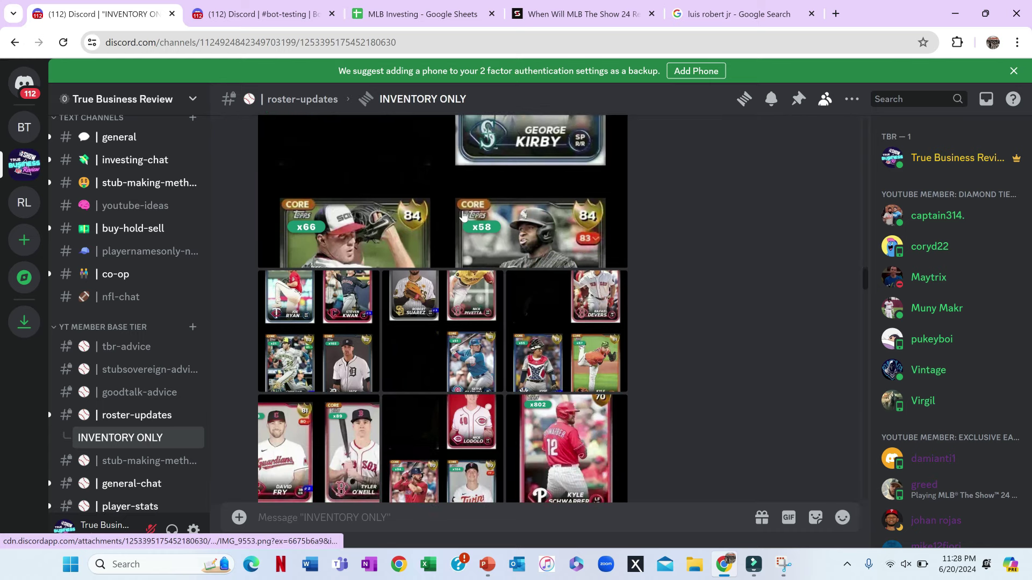
click(504, 347)
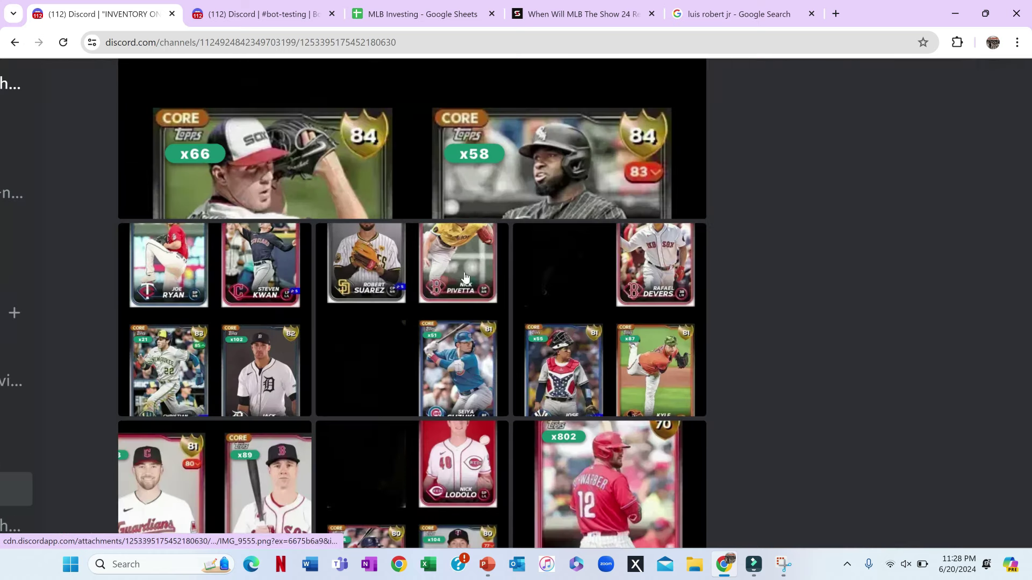
scroll(625, 411, down, 6)
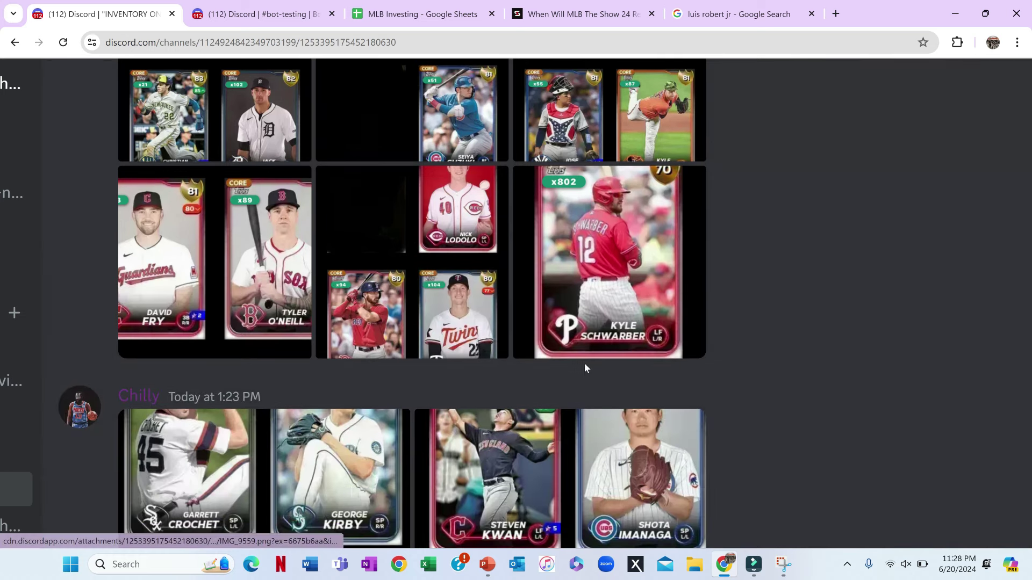
Look through the 1:23 PM inventory post, including the x299 Joe Ryan, x801 Tanner Houck and x607 Jack Flaherty cards
scroll(585, 363, down, 3)
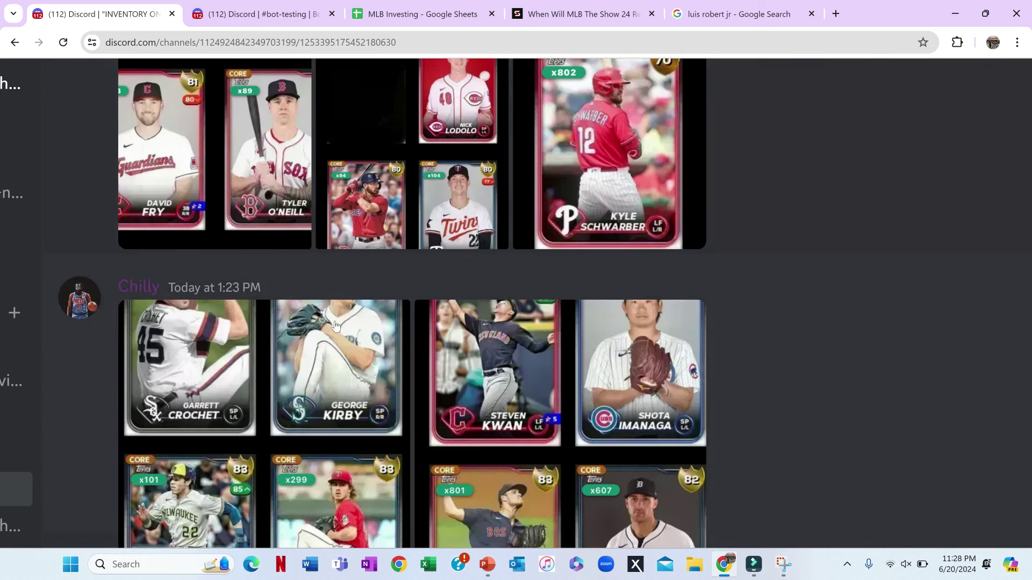
scroll(335, 325, down, 2)
key(ctrl+minus)
key(ctrl+minus)
key(ctrl+minus)
scroll(420, 399, down, 2)
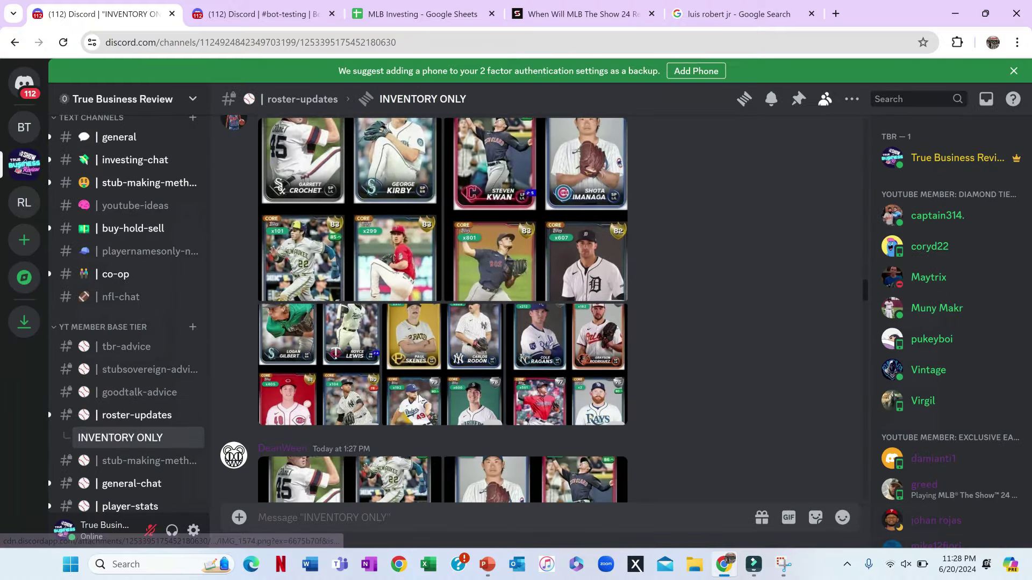
scroll(419, 399, down, 1)
scroll(463, 384, down, 2)
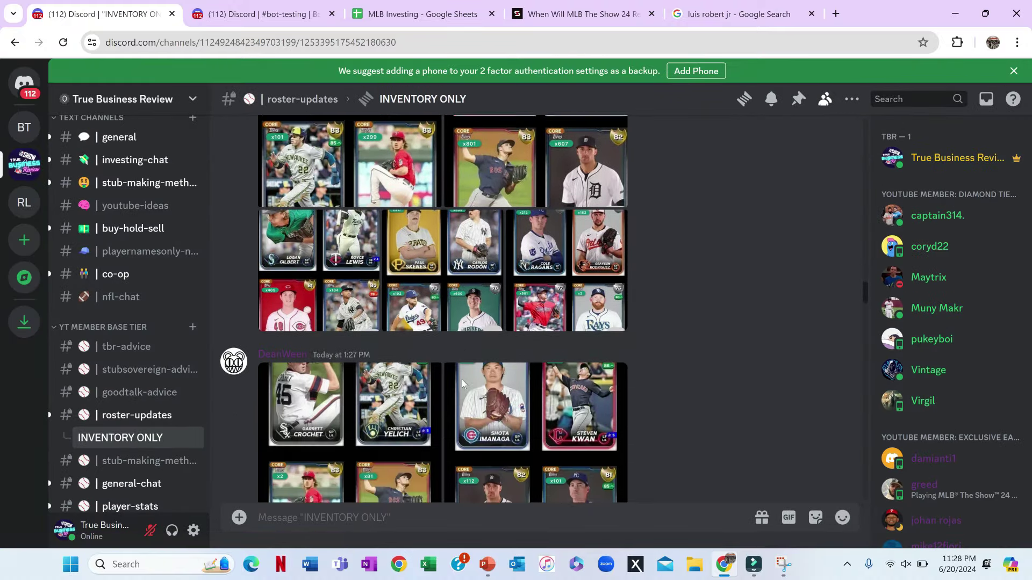
Examine the 1:27 PM inventory post closely, from the Garrett Crochet and Christian Yelich cards to Cole Ragans and x101 Bryan Woo
scroll(463, 384, down, 5)
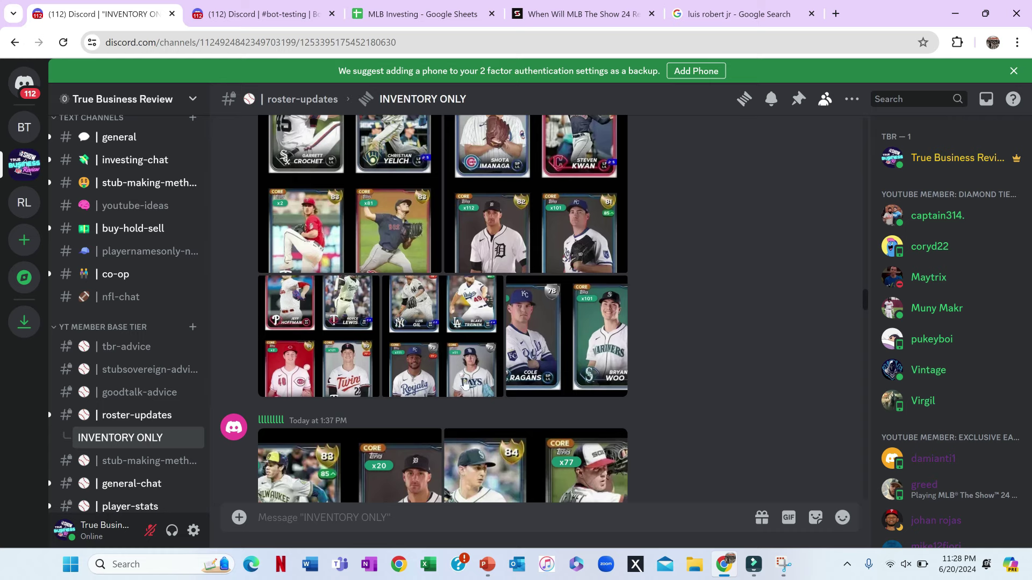
scroll(466, 384, down, 1)
key(ctrl+plus)
key(ctrl+plus)
key(ctrl+plus)
key(ctrl+plus)
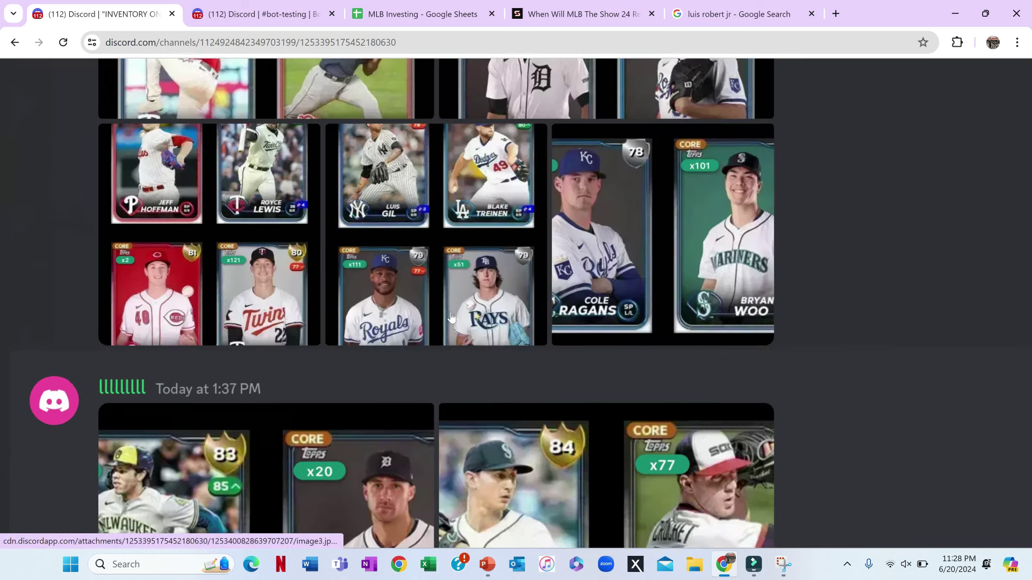
key(ctrl+minus)
key(ctrl+minus)
key(ctrl+minus)
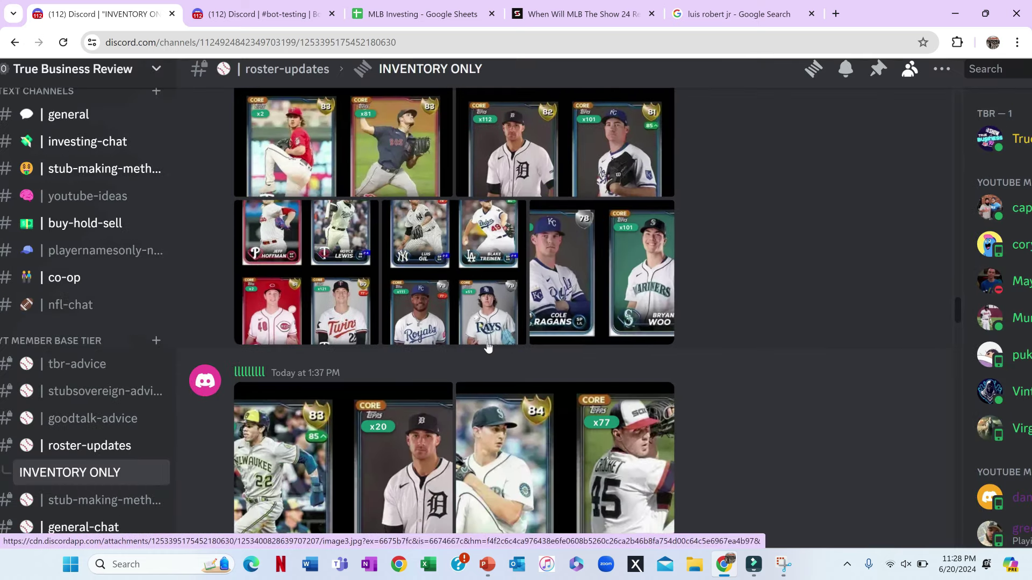
Look through the 1:37 PM post with Christian Yelich and x77 Garrett Crochet, and the 1:39 PM post with Steven Kwan
scroll(521, 346, down, 3)
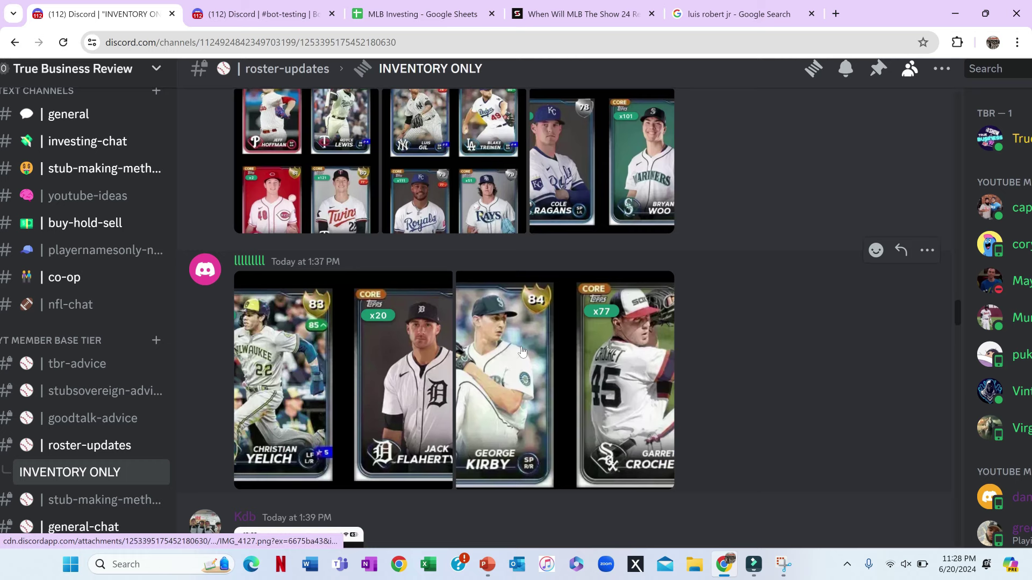
scroll(453, 269, down, 8)
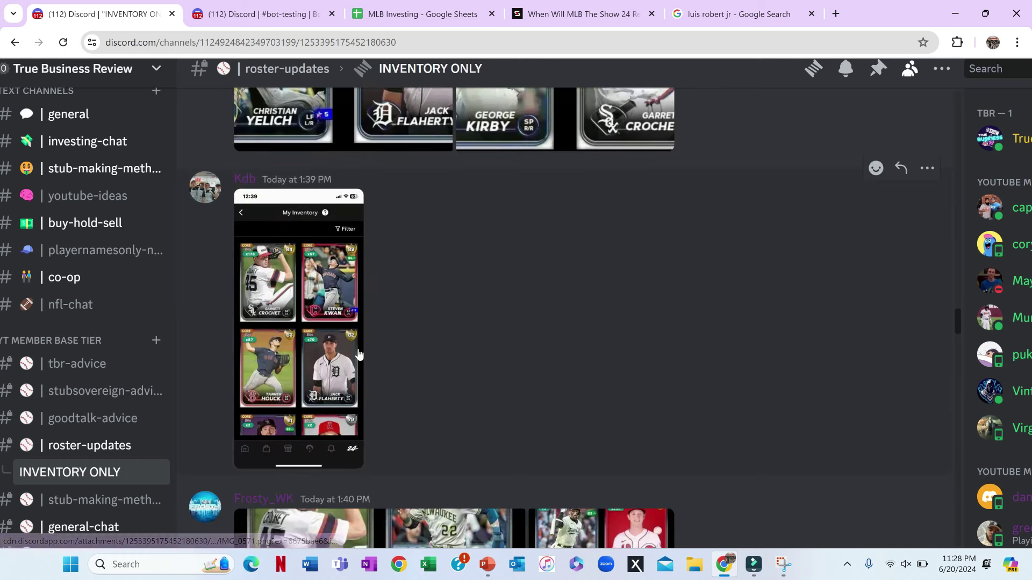
key(ctrl+plus)
key(ctrl+plus)
key(ctrl+plus)
key(ctrl+minus)
key(ctrl+minus)
key(ctrl+minus)
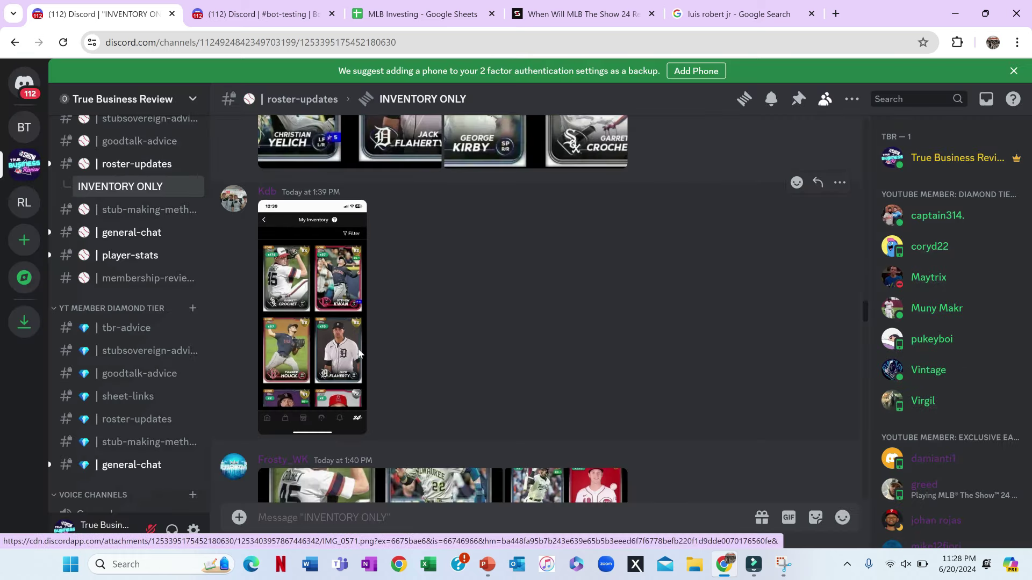
Examine the first 1:40 PM inventory post, enlarging its screenshot with the x101 Justin Steele and x401 Bryan Woo cards
scroll(359, 354, down, 3)
scroll(359, 354, down, 3)
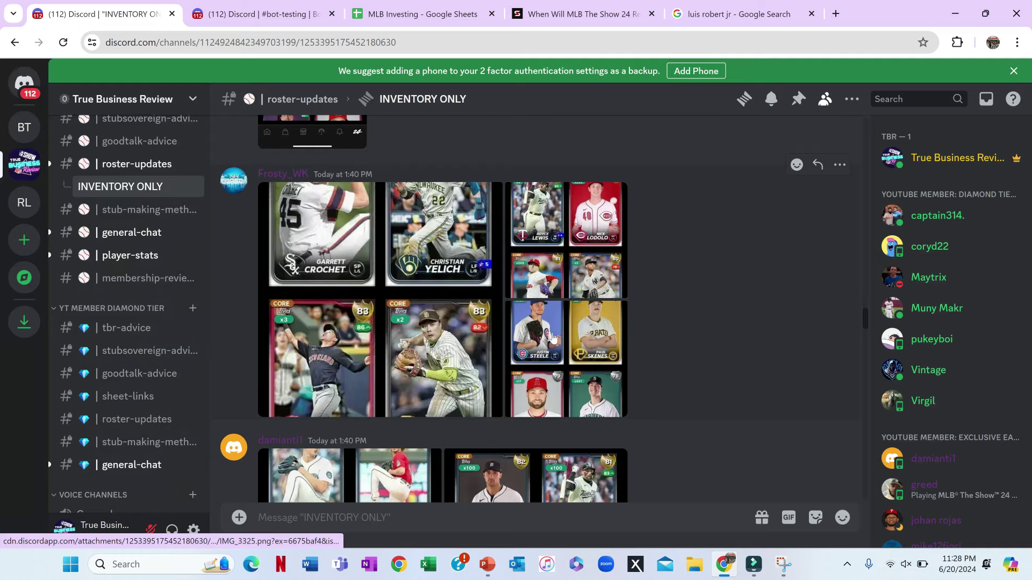
key(ctrl+plus)
key(ctrl+plus)
key(ctrl+plus)
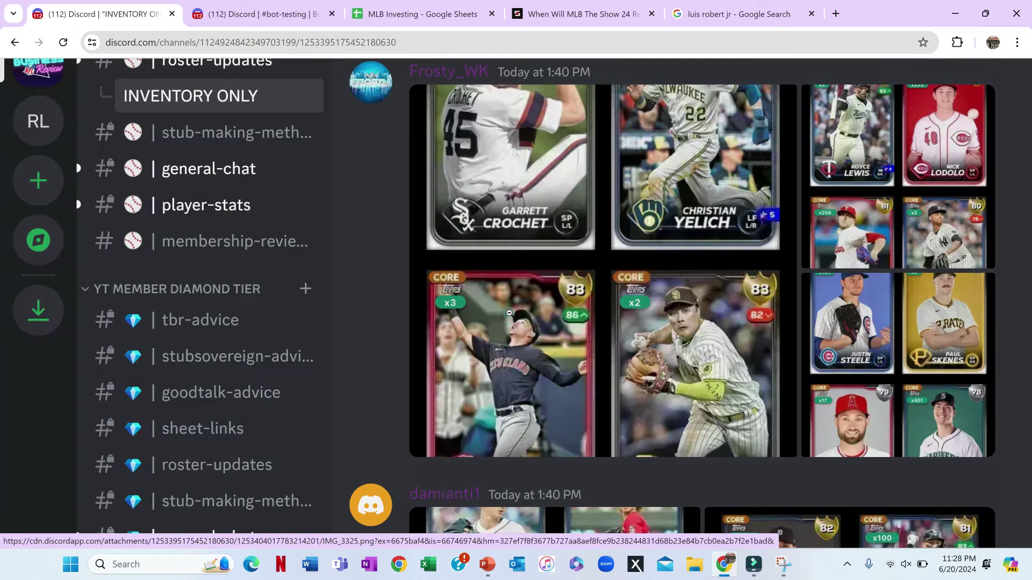
click(509, 312)
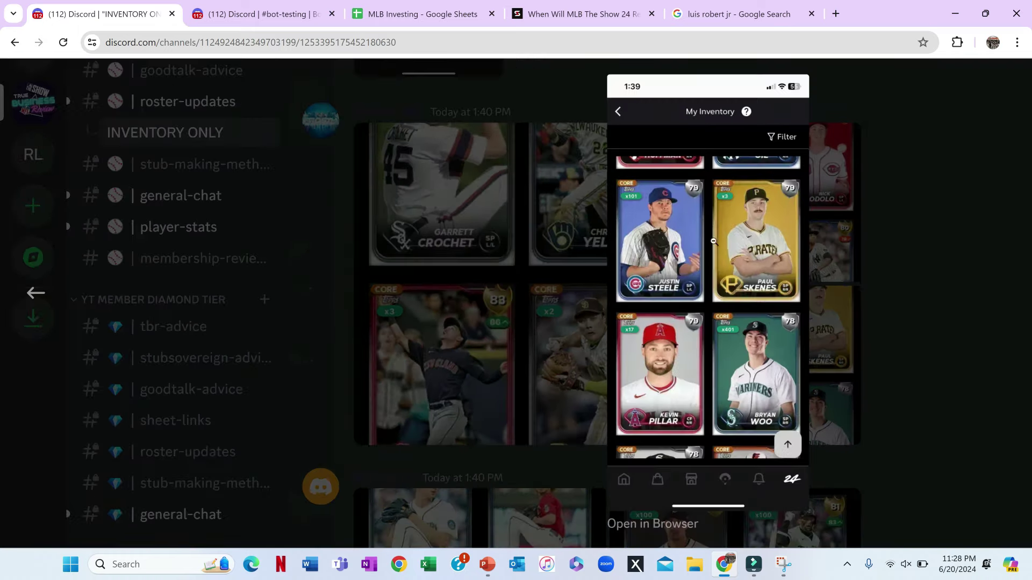
key(ctrl+minus)
key(ctrl+minus)
key(ctrl+minus)
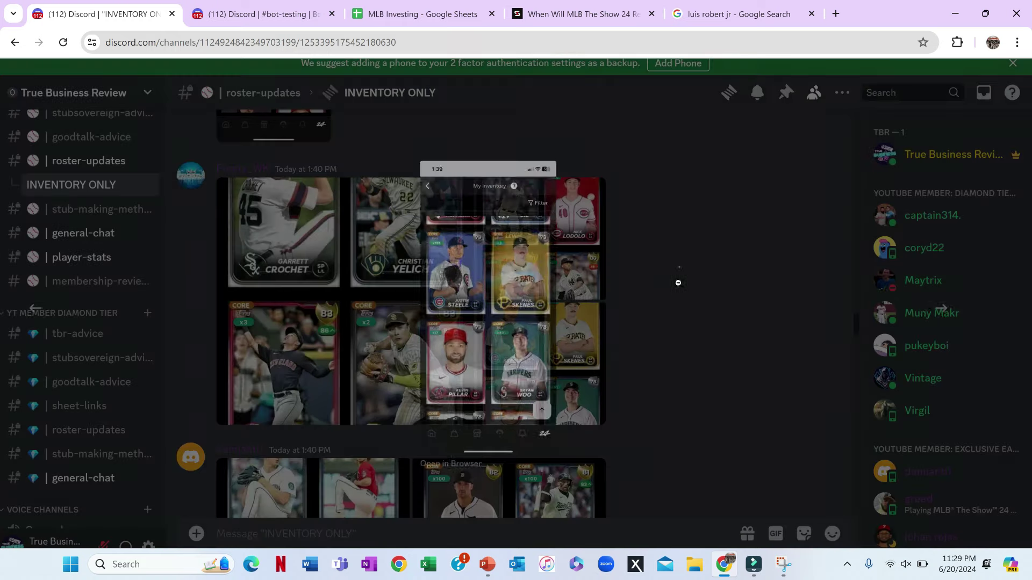
click(678, 267)
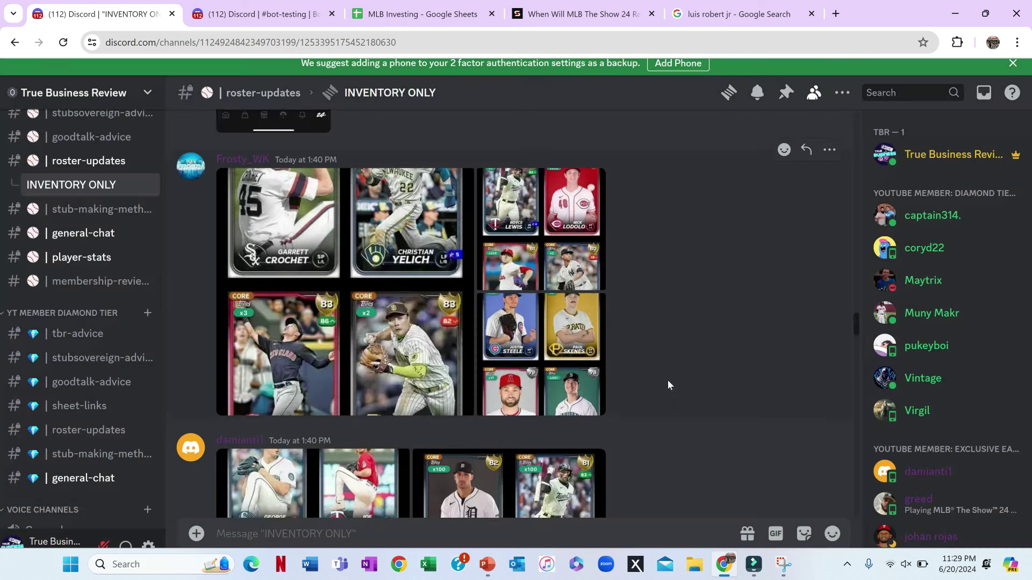
scroll(667, 379, down, 3)
Check the overall change and profit figures for Justin Steele and Bryan Woo in the MLB Investing spreadsheet's Roster Update 4 sheet
click(263, 13)
click(417, 7)
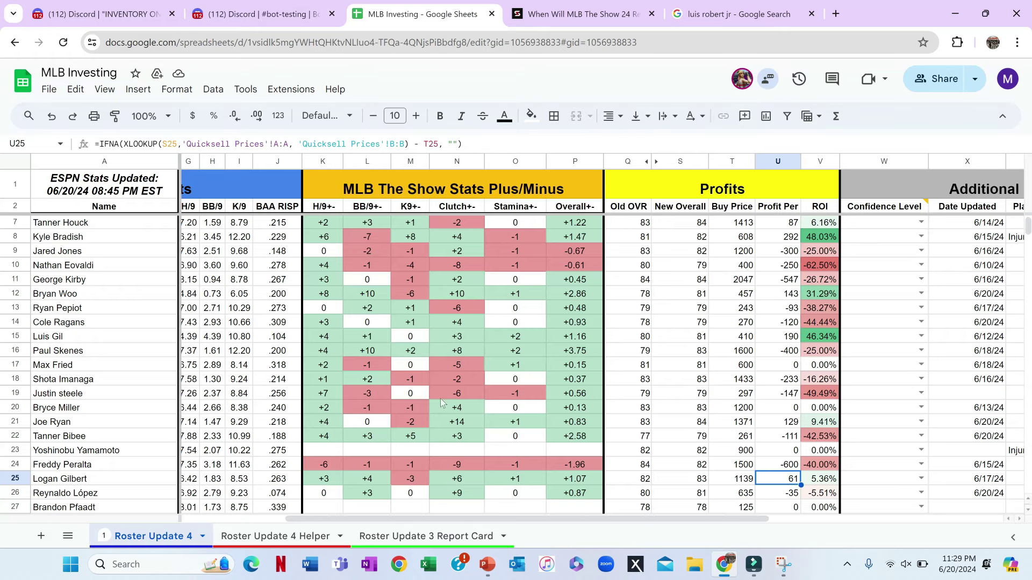
click(591, 382)
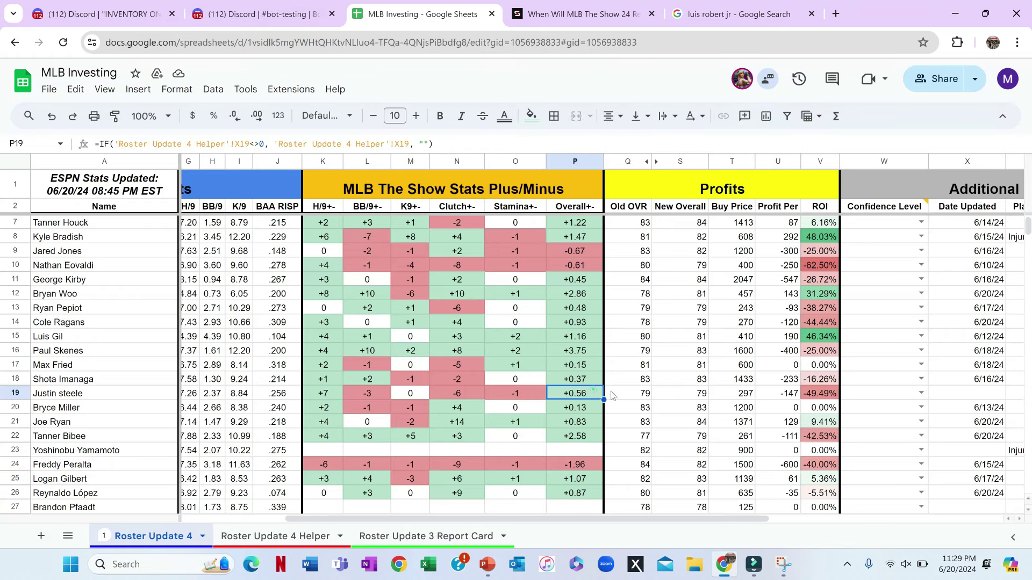
scroll(661, 397, right, 1)
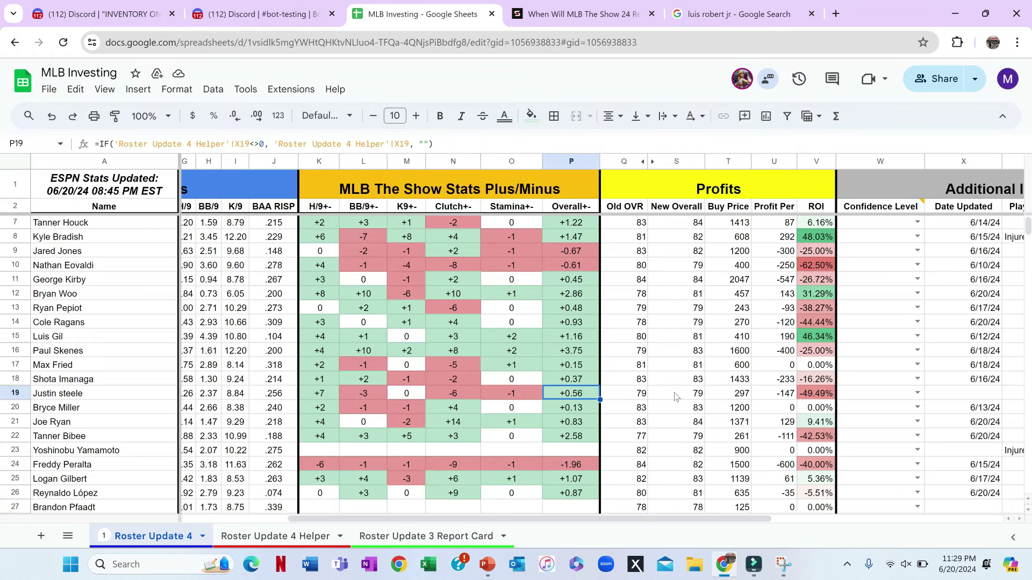
scroll(288, 421, down, 3)
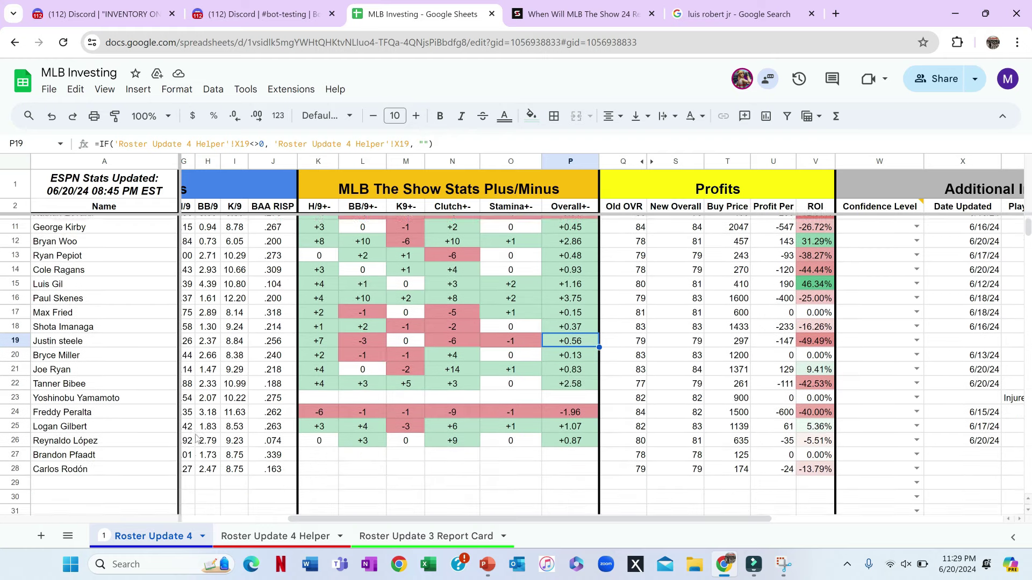
scroll(197, 438, up, 3)
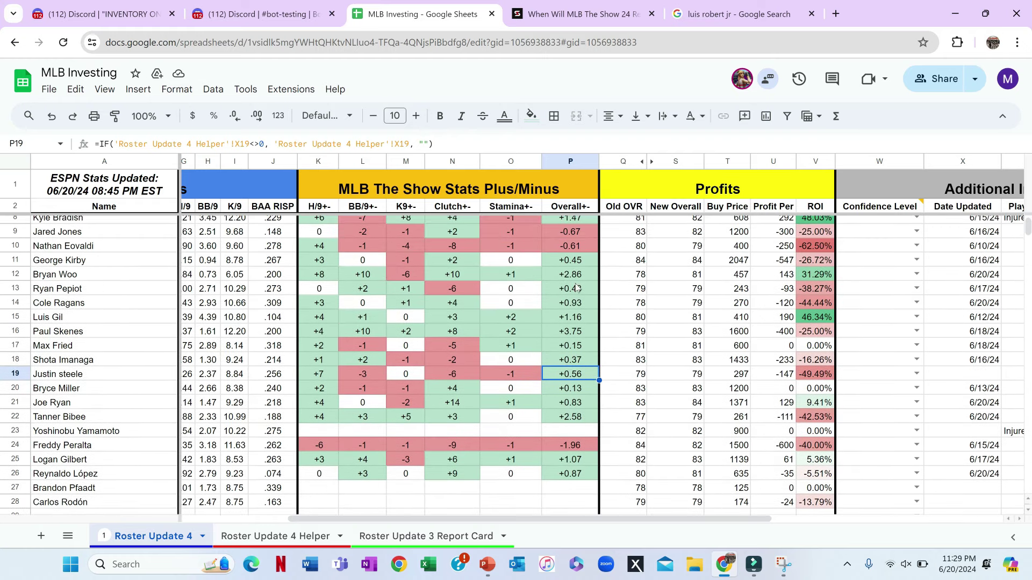
click(695, 278)
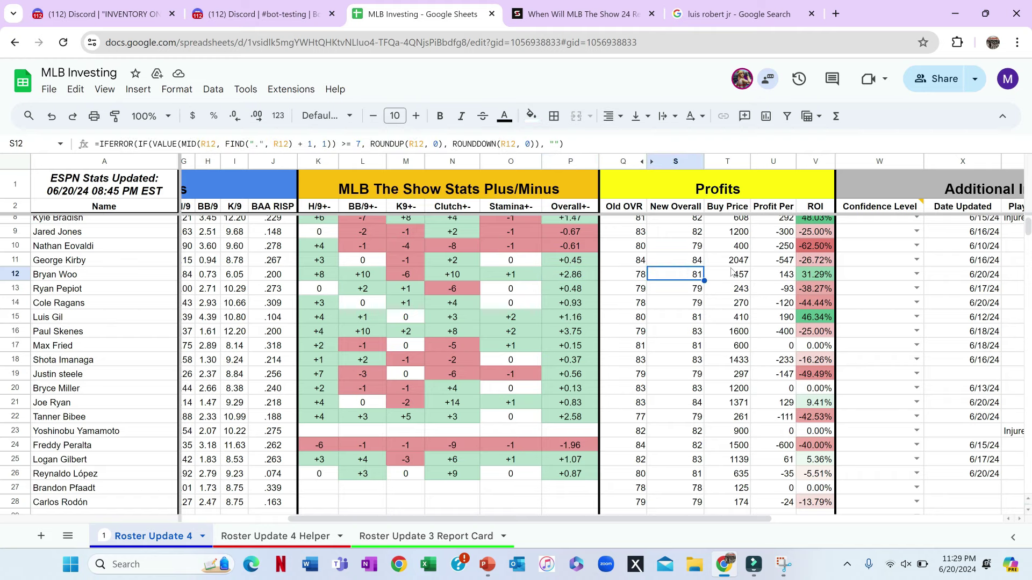
Return to the inventory thread and look through the remaining 1:40 PM posts and the 1:41 PM post with x301 JoJo Romero
click(256, 6)
click(131, 4)
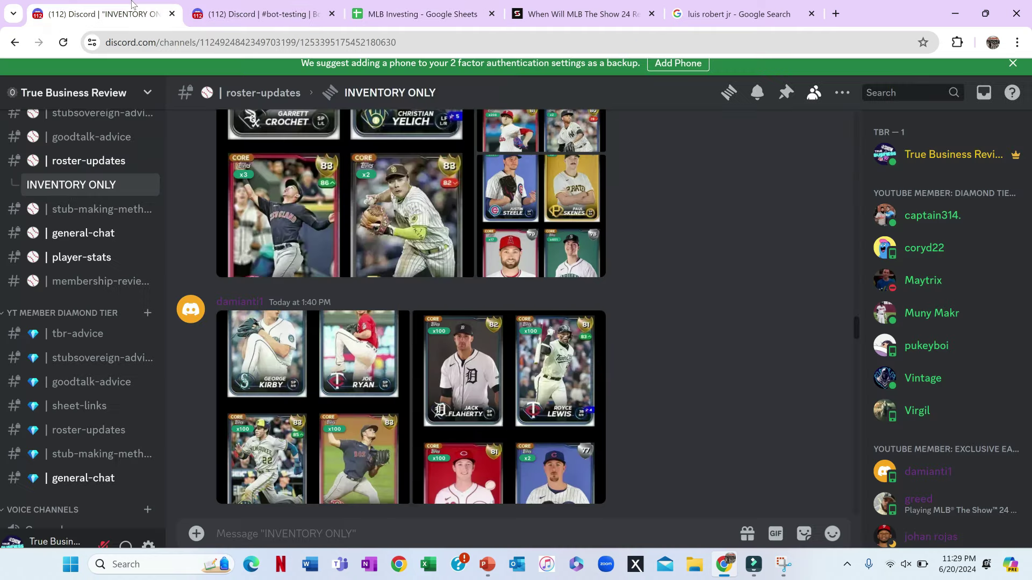
scroll(445, 344, down, 8)
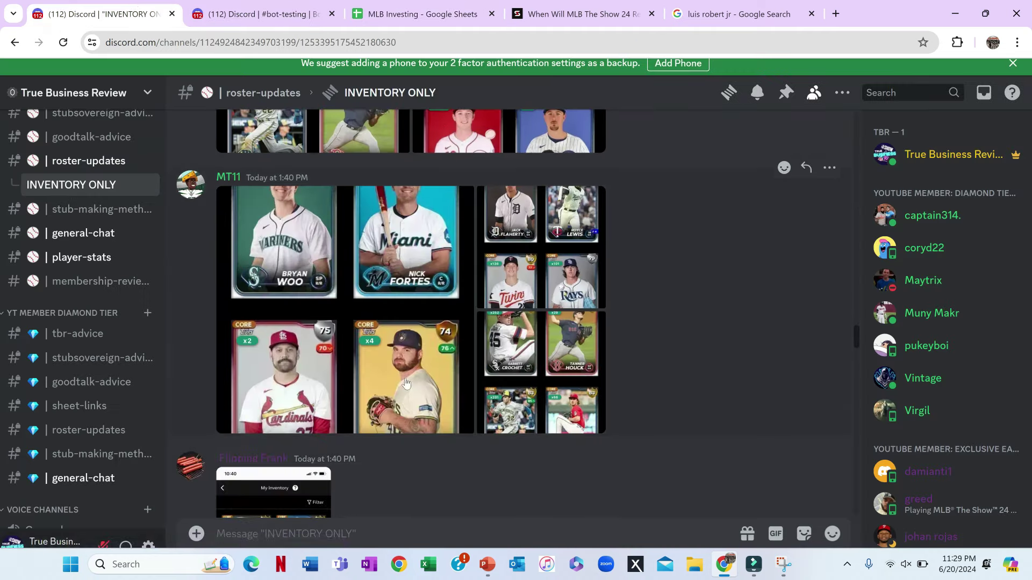
scroll(455, 415, down, 10)
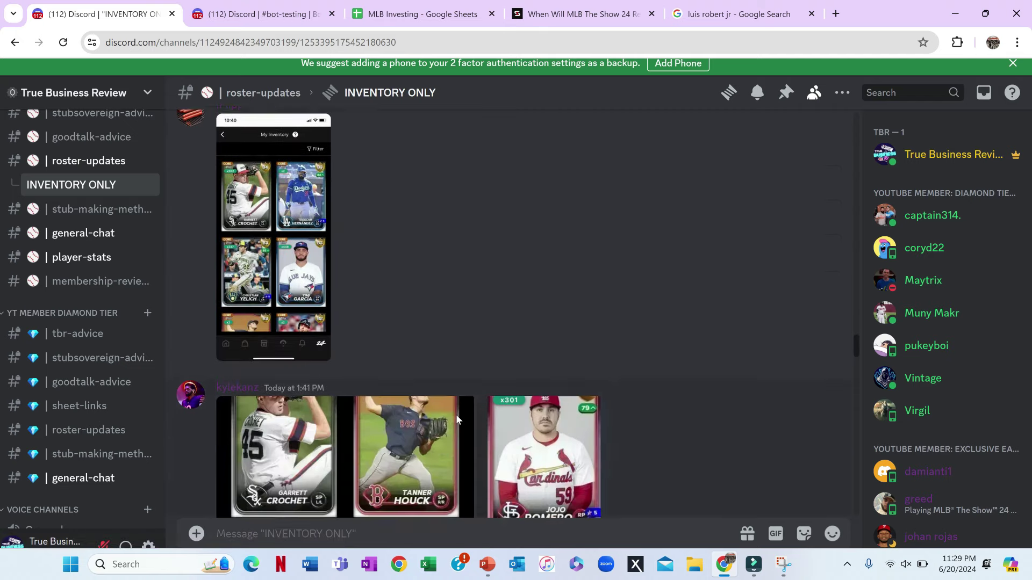
scroll(456, 416, down, 6)
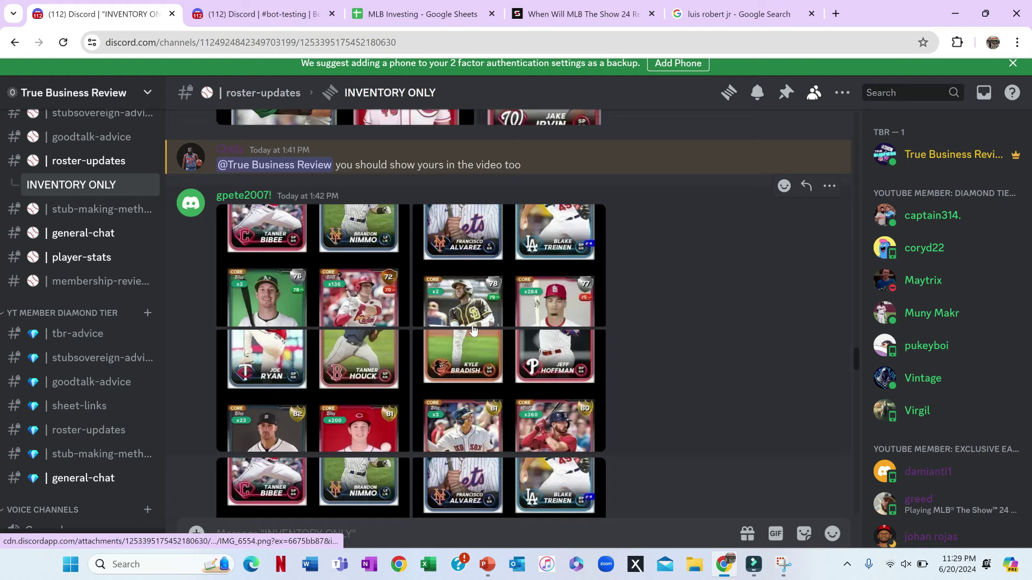
Look through the 1:42 PM inventory posts, from the Tanner Bibee and Brandon Nimmo cards to Hunter Brown
scroll(472, 444, down, 2)
scroll(472, 444, down, 4)
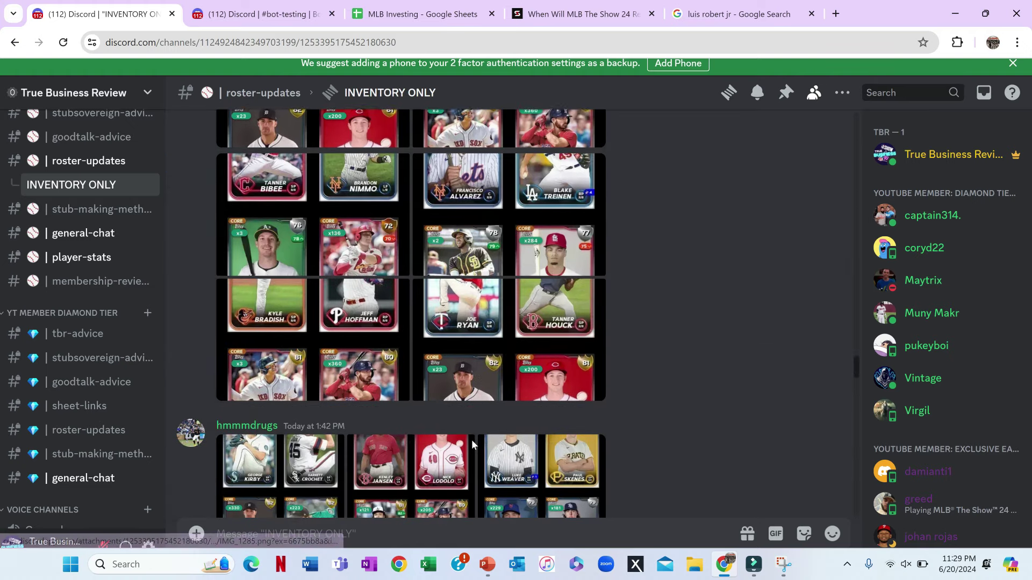
scroll(472, 444, down, 5)
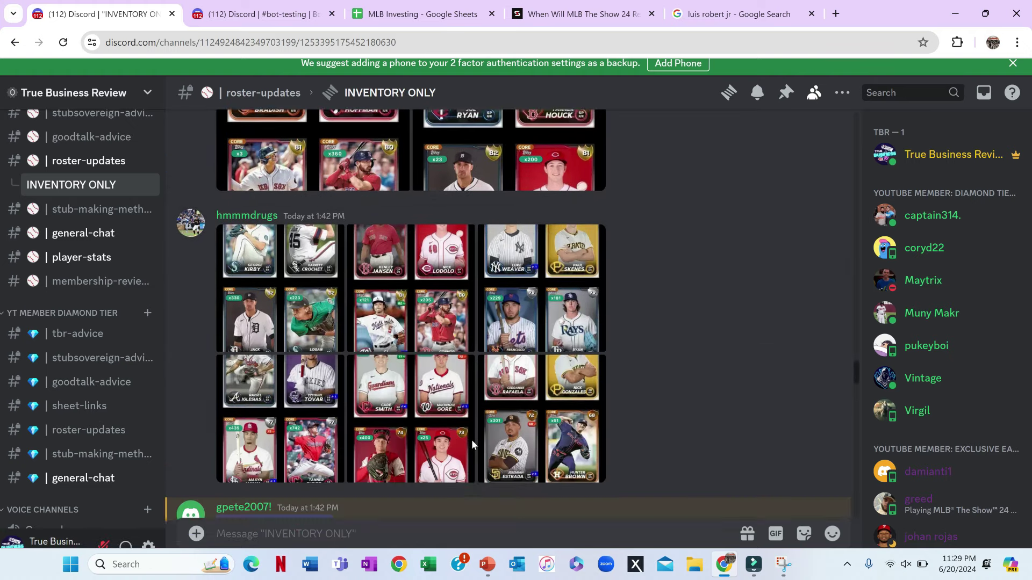
scroll(472, 445, down, 1)
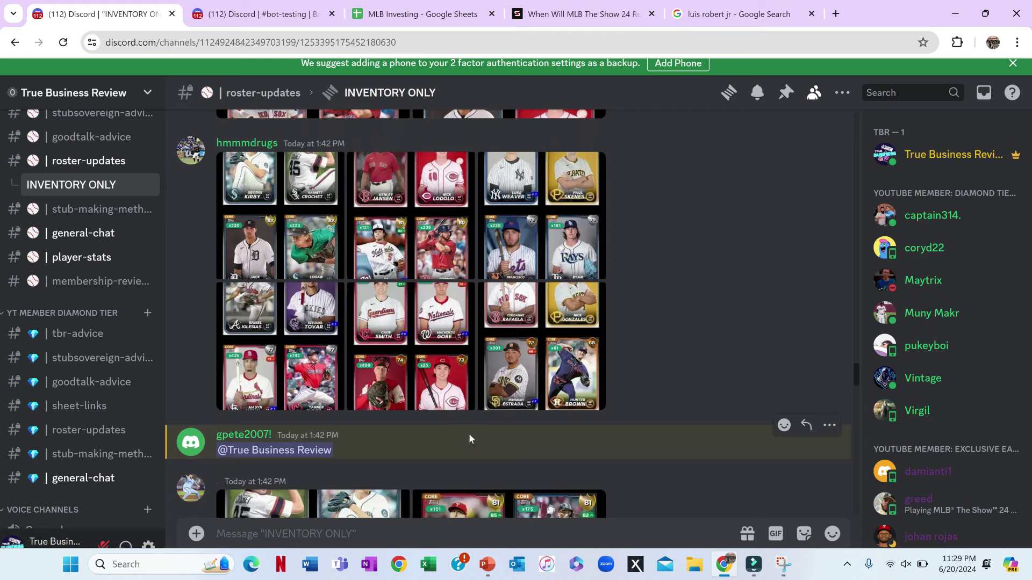
scroll(479, 432, down, 7)
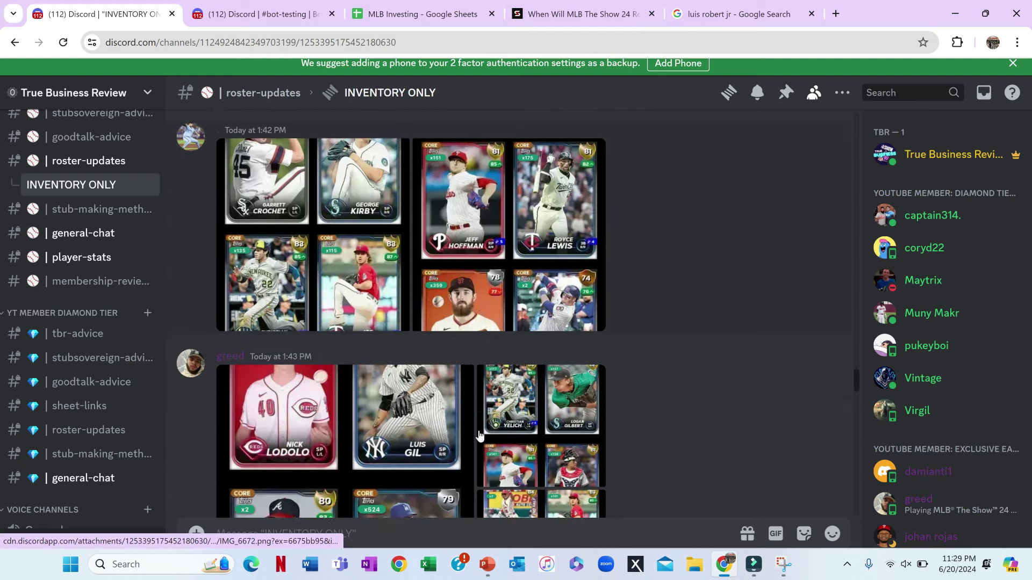
Examine the last 1:42 PM post with x151 Jeff Hoffman and the 1:43 PM posts, including Nick Lodolo and Luis Gil
scroll(479, 430, down, 1)
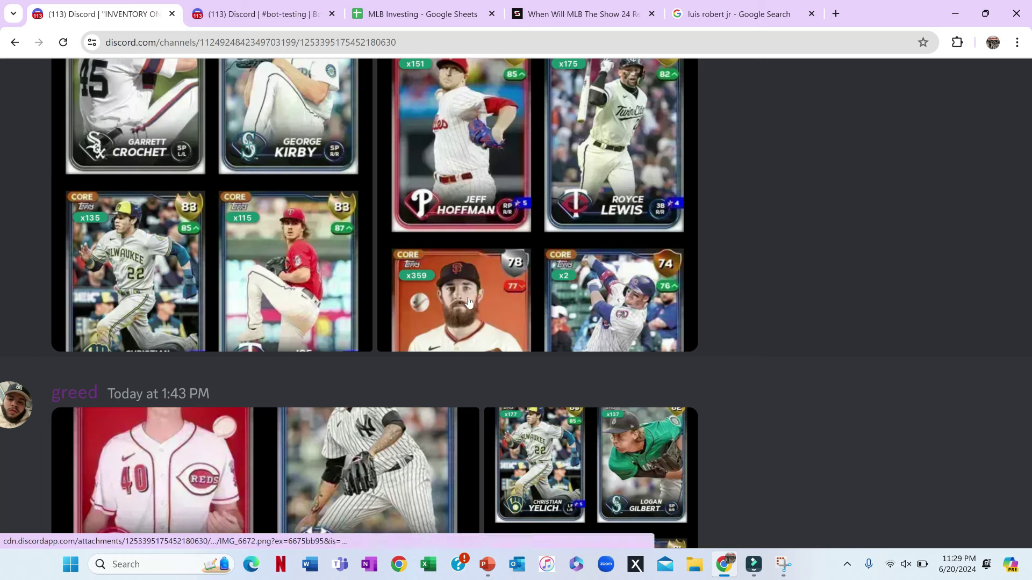
scroll(477, 317, down, 3)
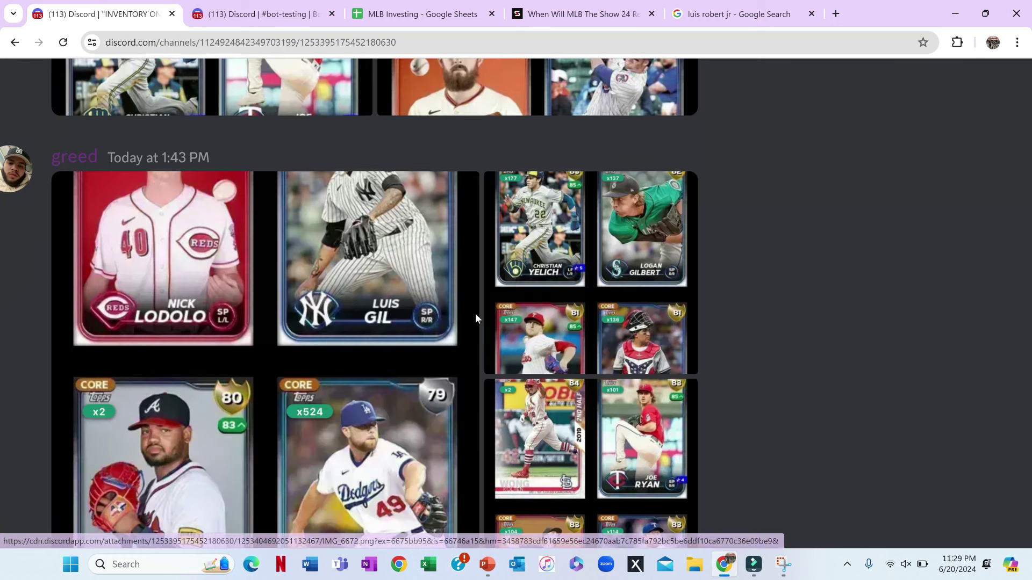
key(ctrl+minus)
scroll(511, 363, down, 2)
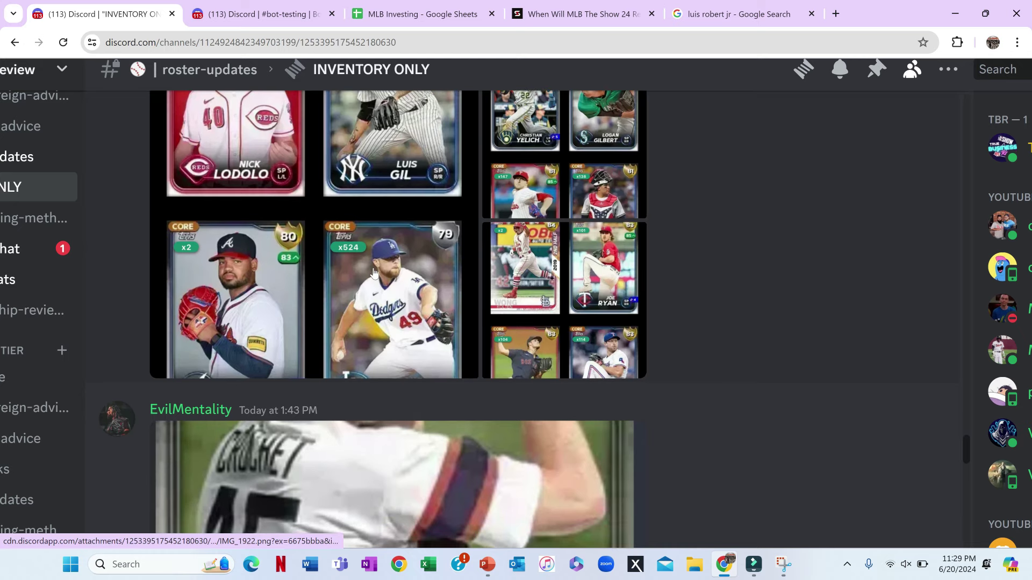
scroll(373, 268, down, 3)
ctrl+scroll(404, 329, down, 3)
scroll(403, 329, down, 5)
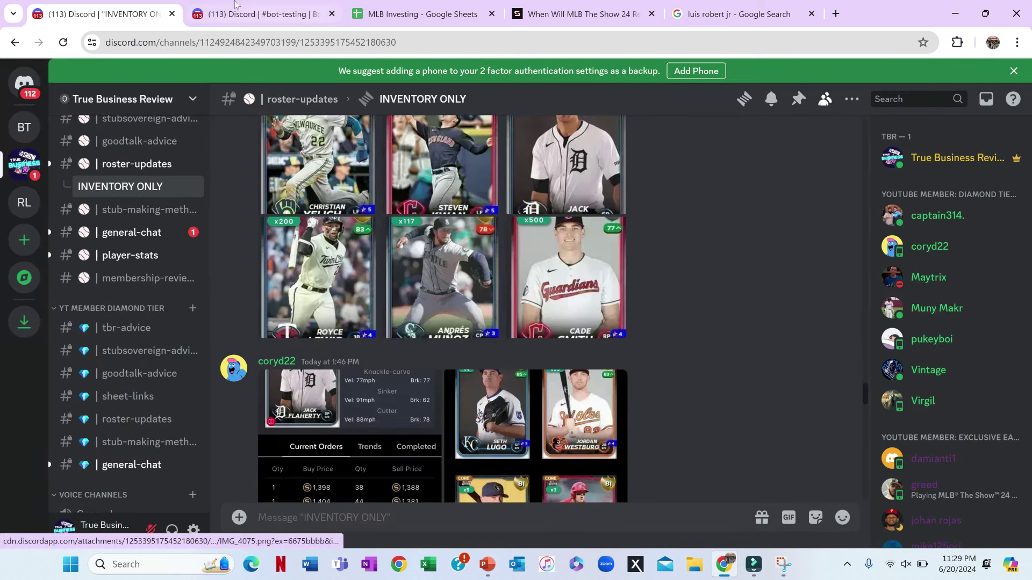
Check the latest stats reply in the bot-testing channel and return to inspect the x117 Andrés Muñoz and x500 Cade Smith cards
click(235, 6)
scroll(404, 340, down, 2)
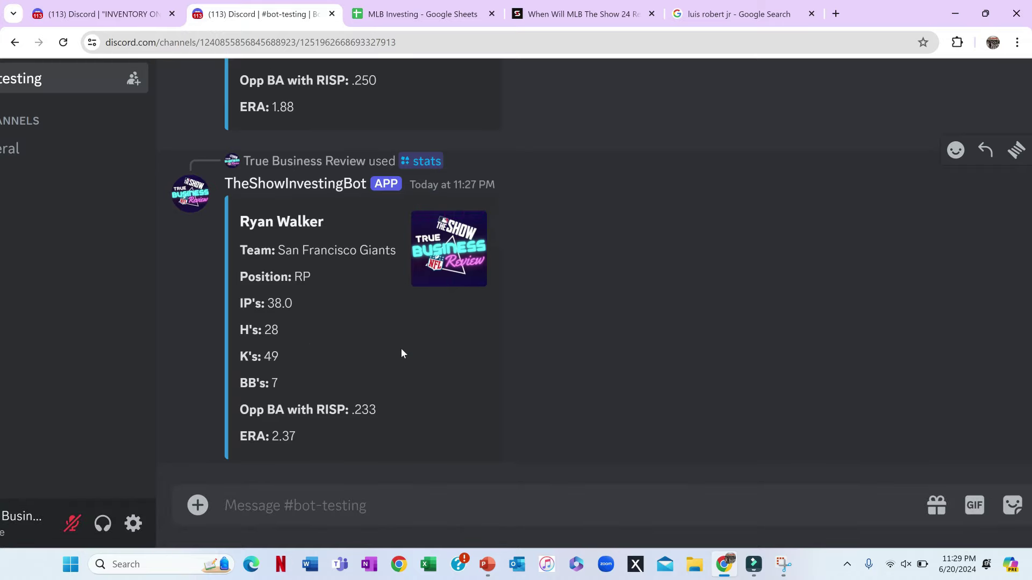
click(124, 5)
scroll(402, 240, down, 1)
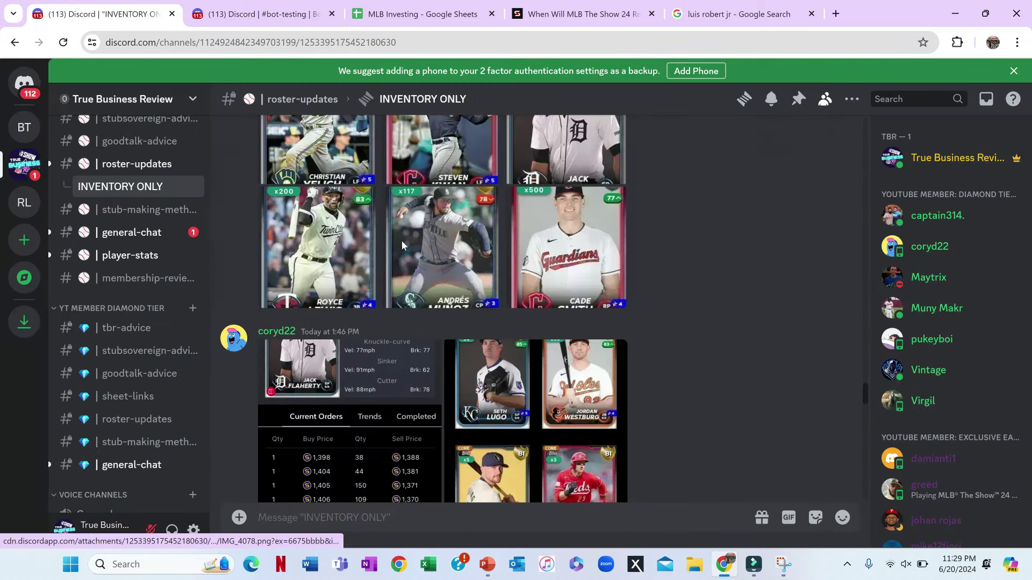
scroll(464, 308, up, 5)
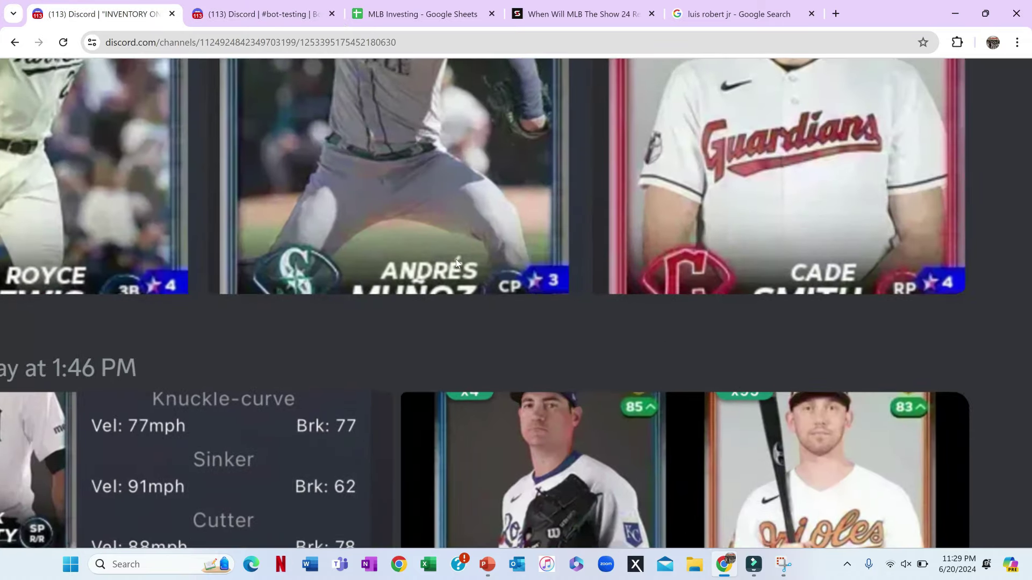
Examine the first 1:46 PM inventory post closely, from Seth Lugo and Jordan Westburg to Isaac Paredes, Joe Ryan and Christian Walker
scroll(454, 268, down, 5)
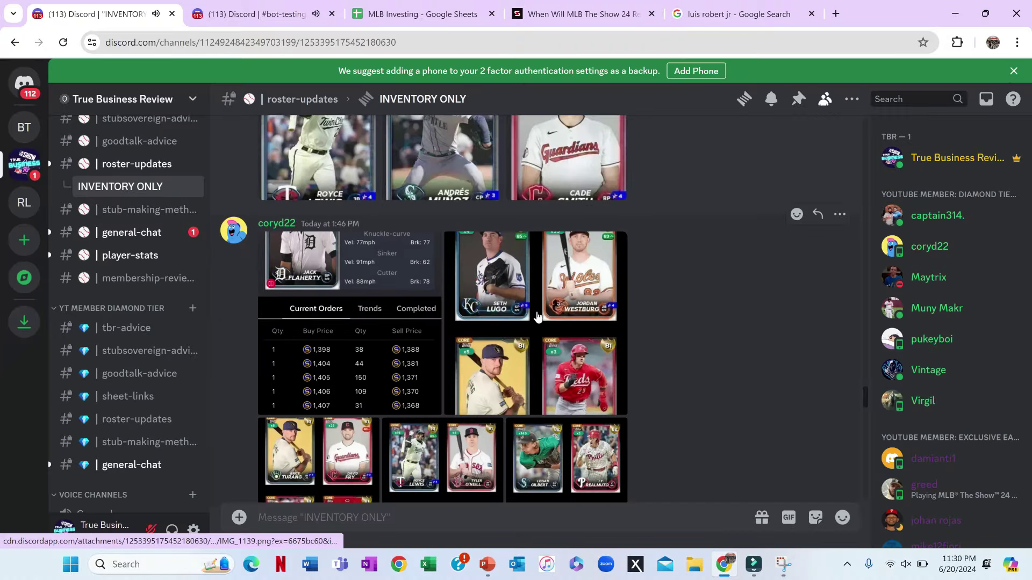
scroll(537, 317, down, 5)
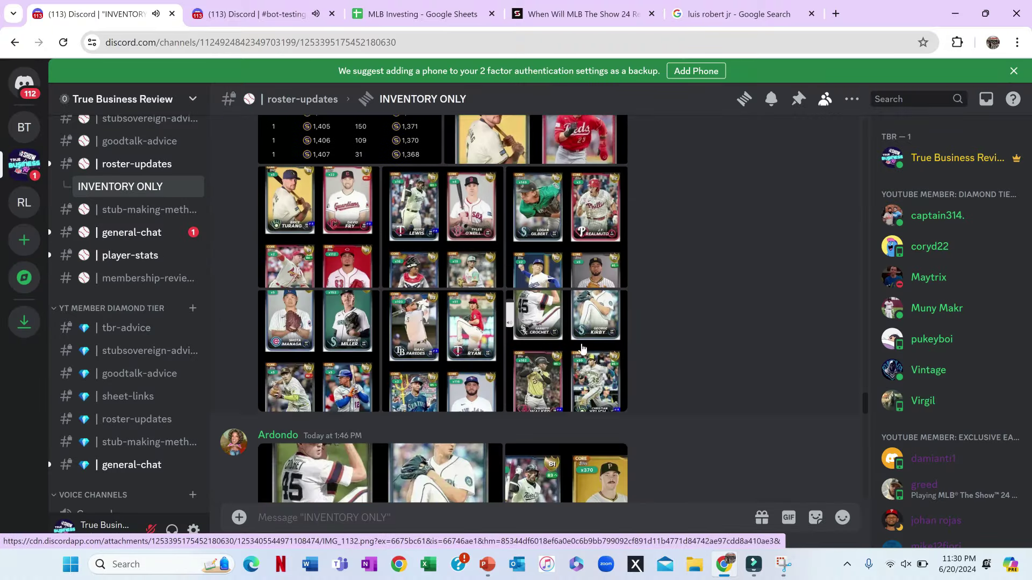
scroll(581, 343, down, 2)
scroll(564, 323, up, 5)
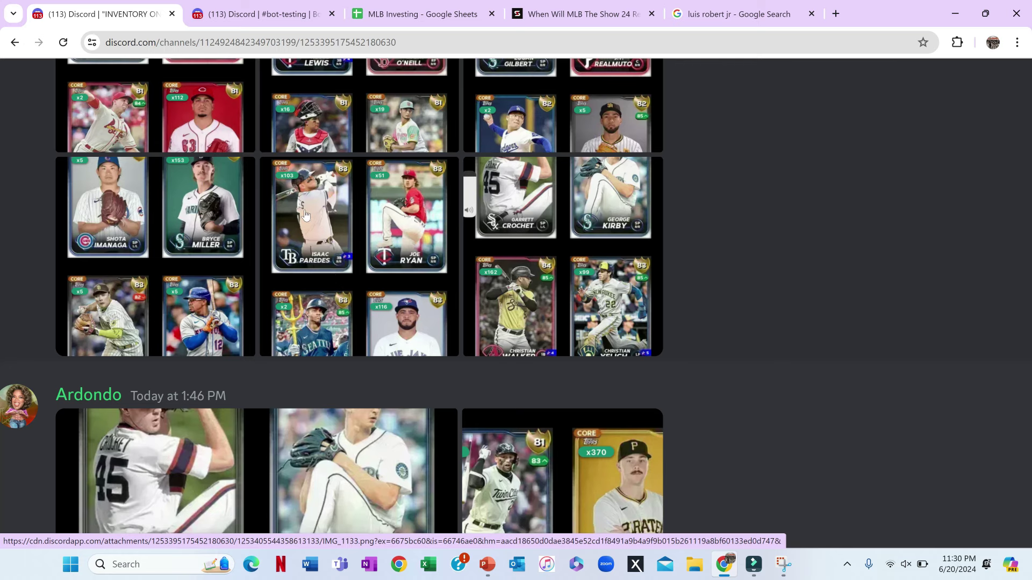
scroll(574, 186, left, 7)
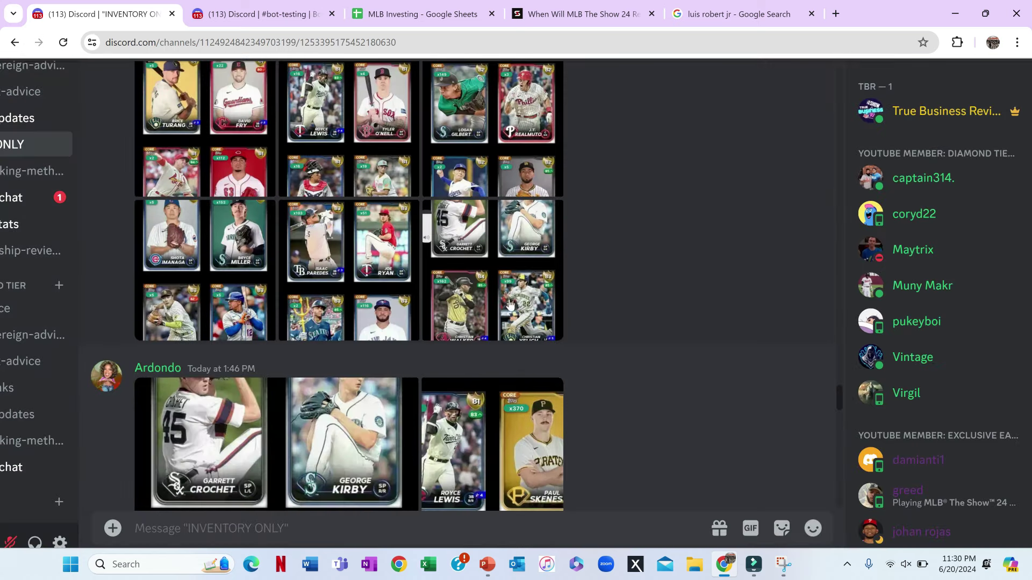
scroll(484, 280, up, 3)
key(ctrl+plus)
key(ctrl+plus)
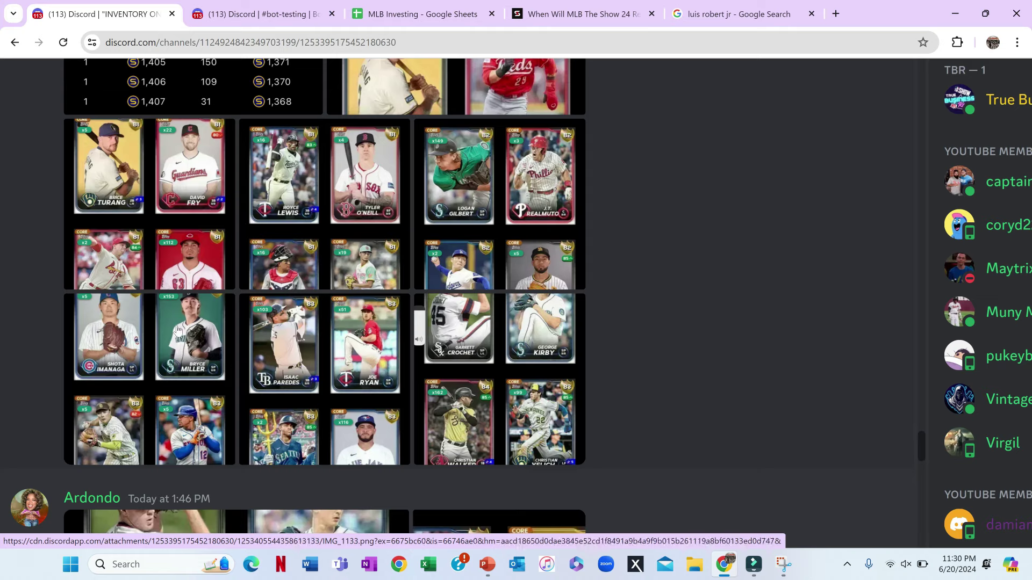
scroll(377, 413, down, 8)
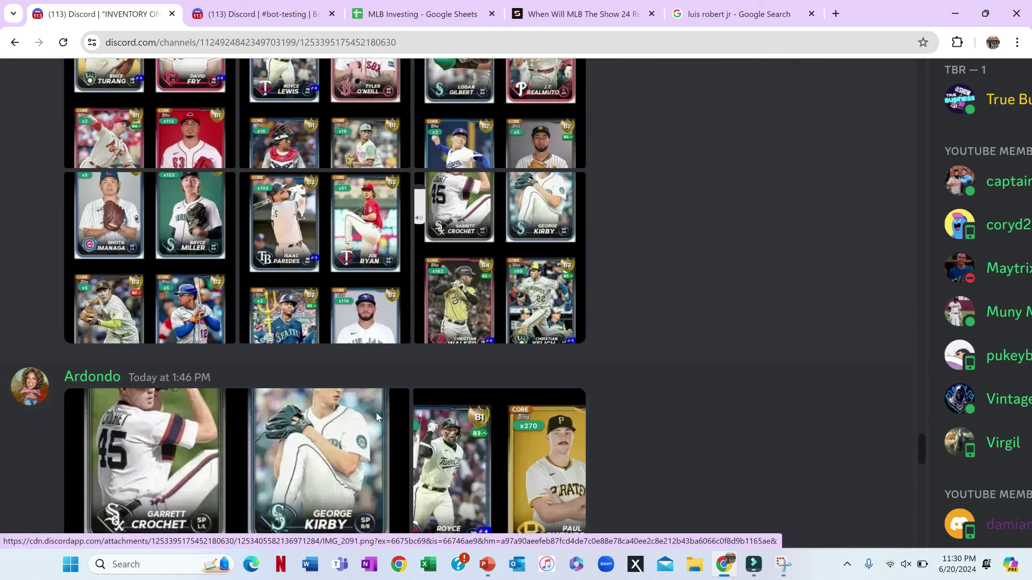
Look through the next inventory posts, from the second 1:46 PM post through the 1:49 PM and 1:56 PM posts
key(ctrl+0)
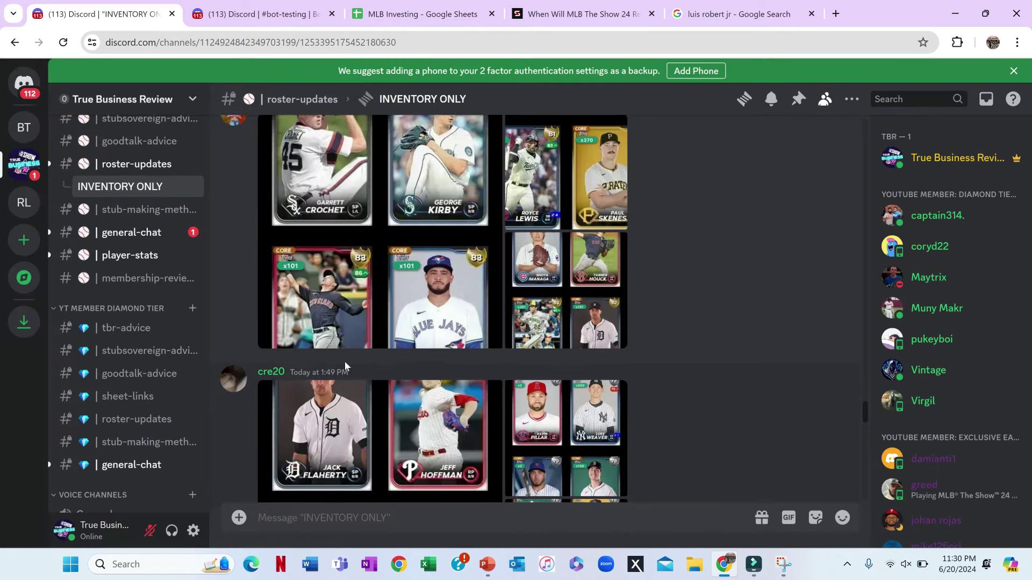
scroll(504, 398, down, 5)
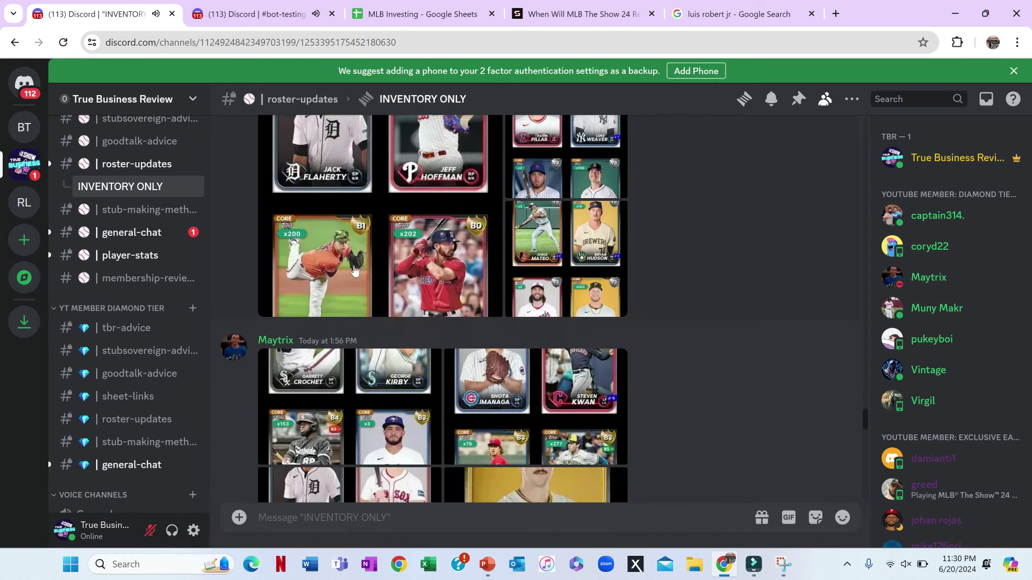
scroll(355, 272, down, 3)
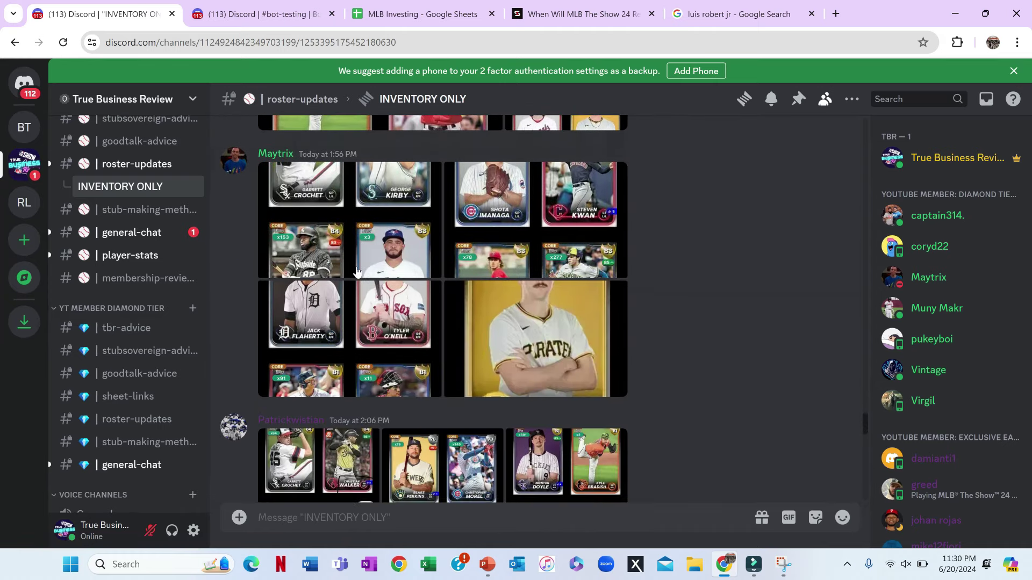
scroll(357, 271, down, 5)
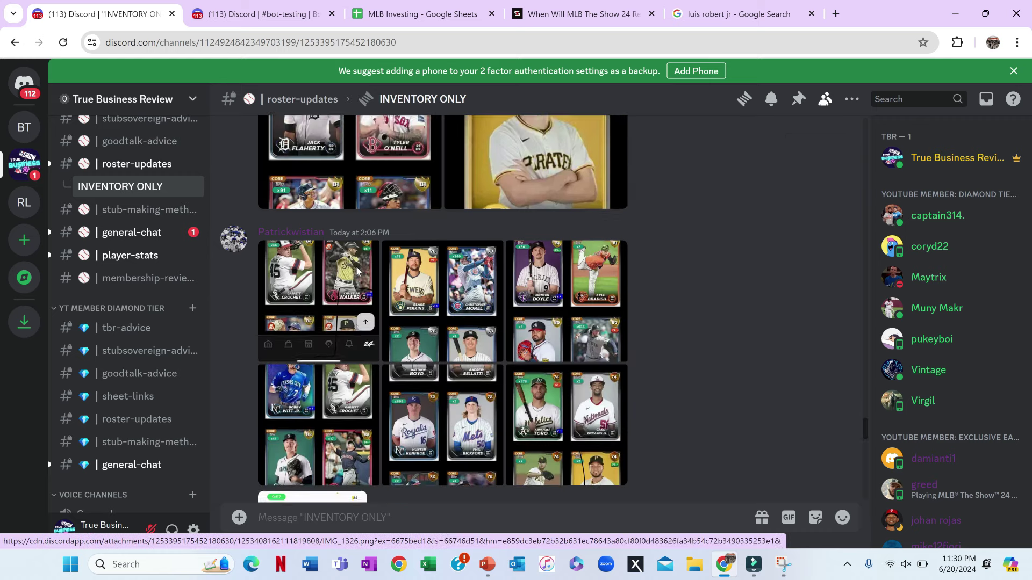
Examine the 2:06 PM inventory post closely, from Garrett Crochet and Christian Walker to the x898 Hunter Renfroe card
ctrl+scroll(358, 271, up, 2)
ctrl+scroll(356, 271, up, 1)
scroll(358, 270, up, 1)
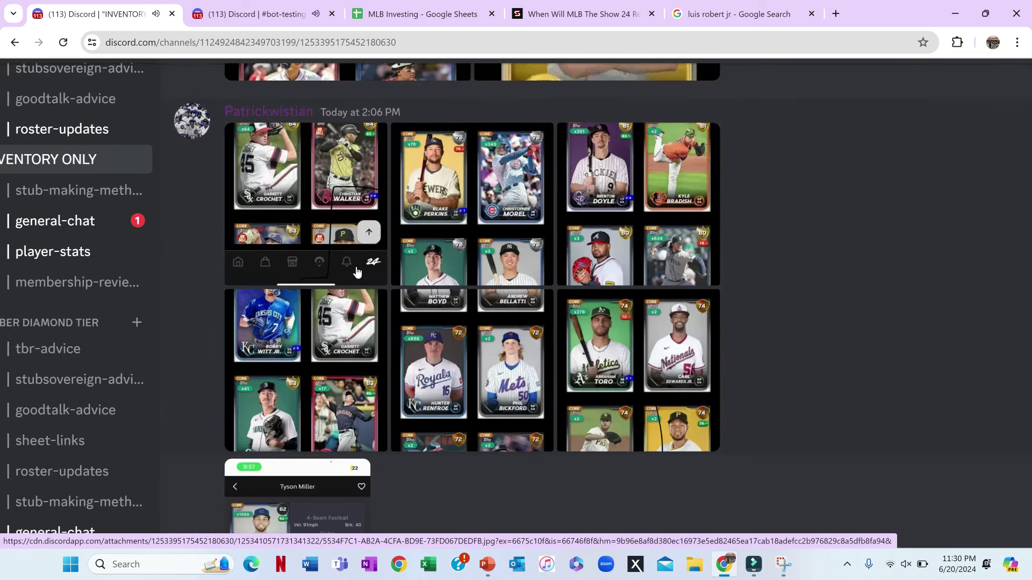
scroll(515, 371, down, 1)
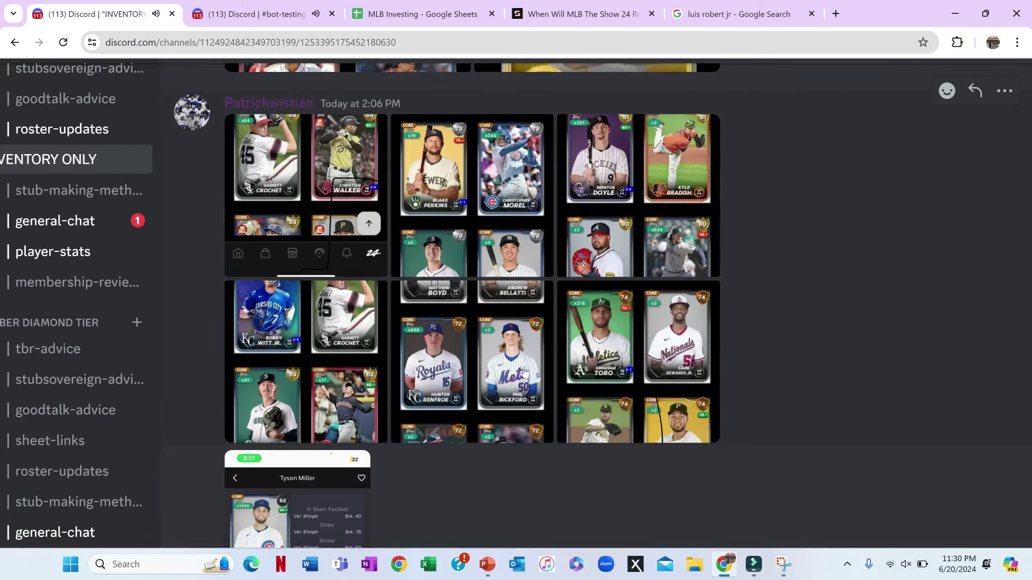
ctrl+scroll(483, 397, up, 3)
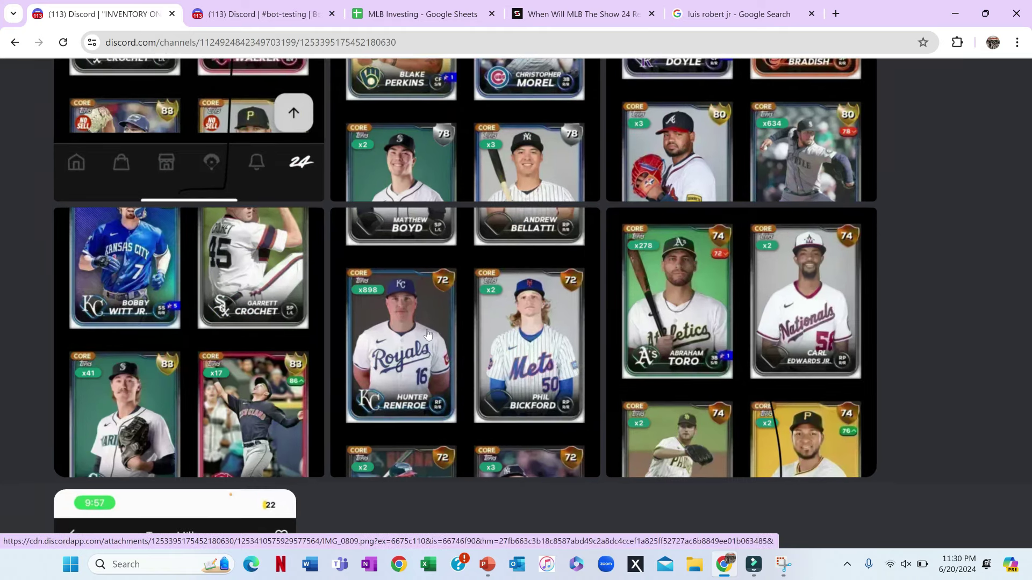
Request Hunter Renfroe's stats from the bot in the bot-testing channel
click(297, 17)
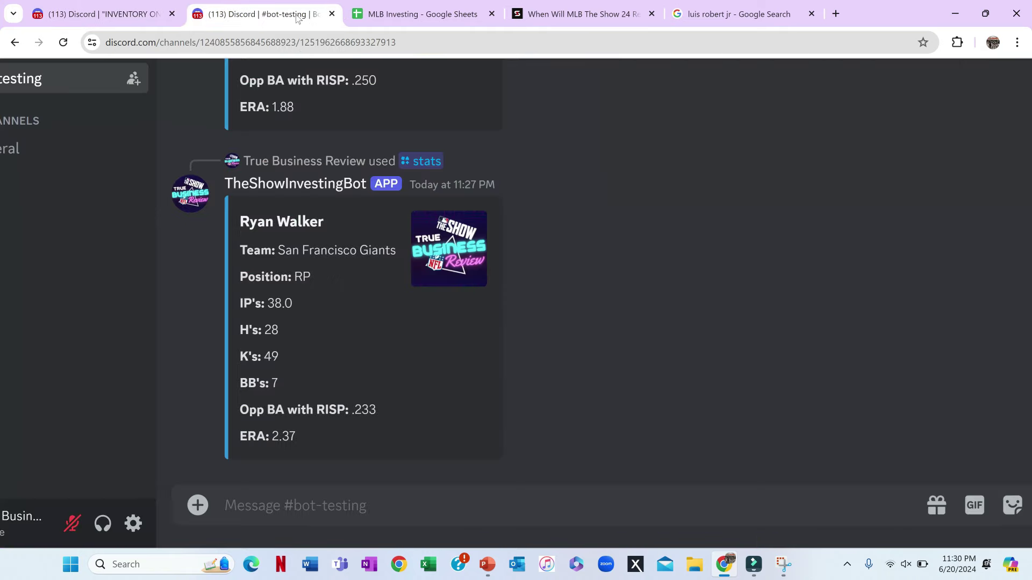
text(/stats)
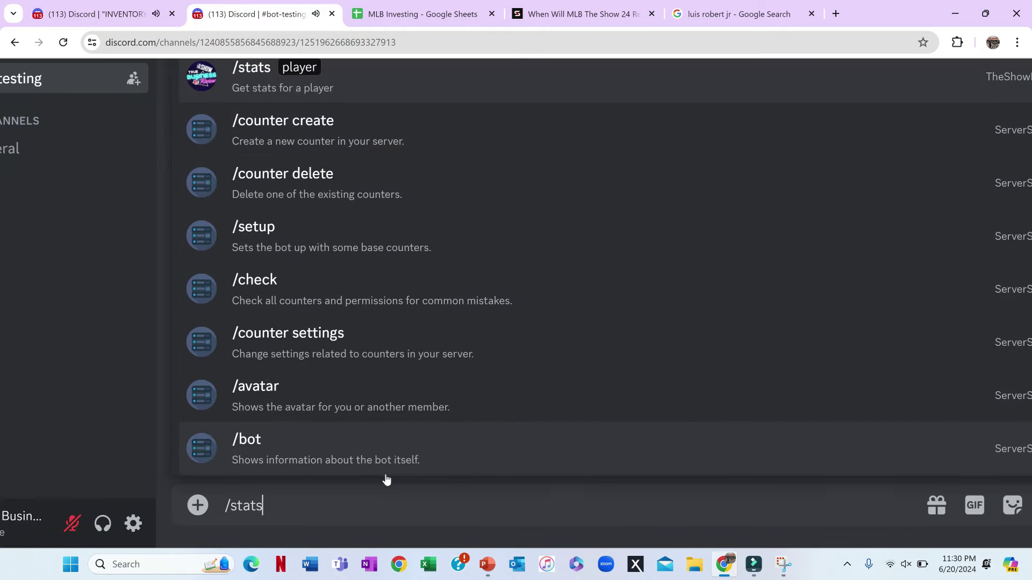
key(Tab)
text(hunter r)
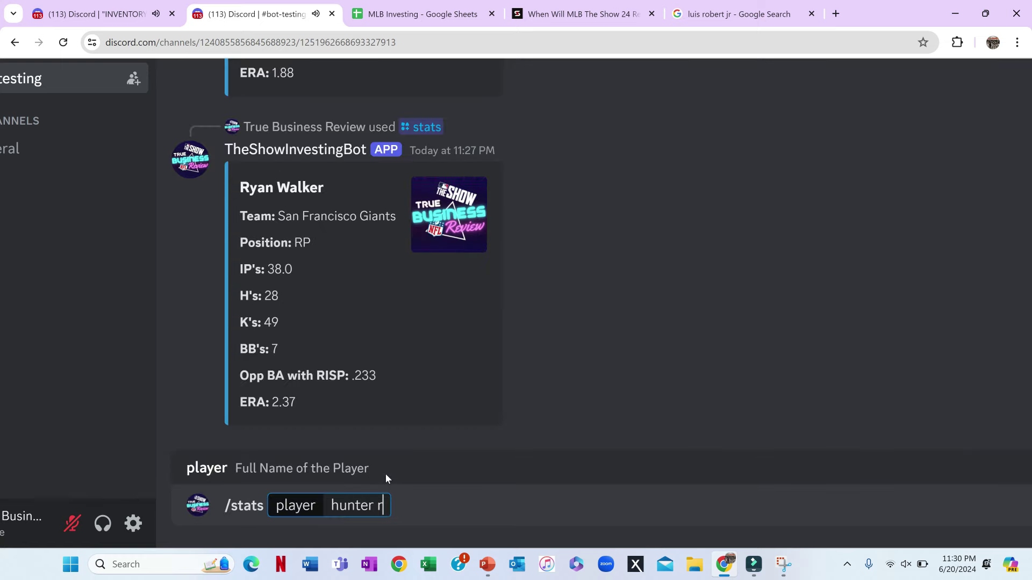
text(enfroe)
key(Return)
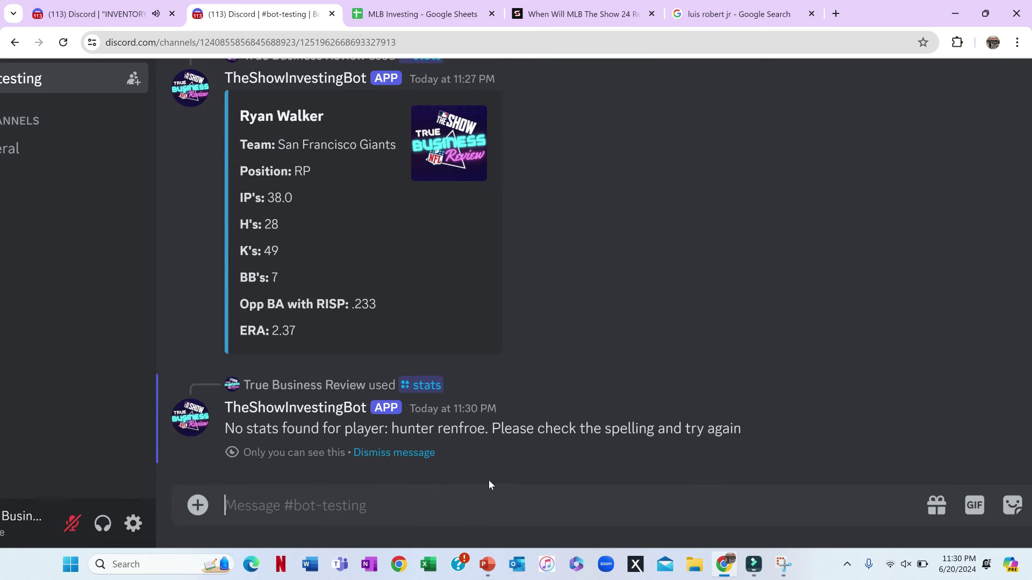
Return to the inventory thread and inspect the x1880 Tyson Miller card in the 2:06 PM post closely
click(74, 5)
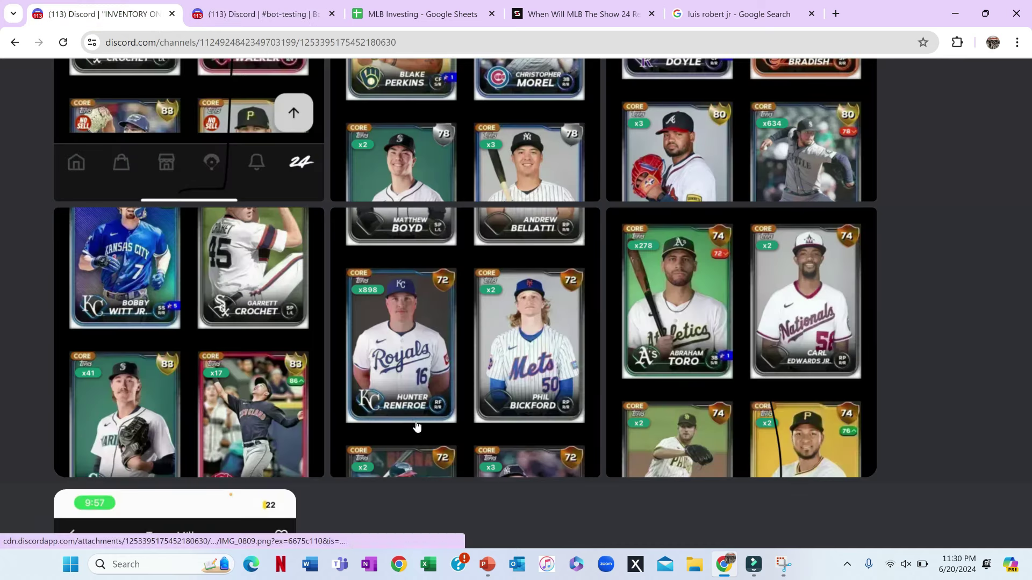
scroll(492, 421, down, 1)
scroll(493, 424, down, 3)
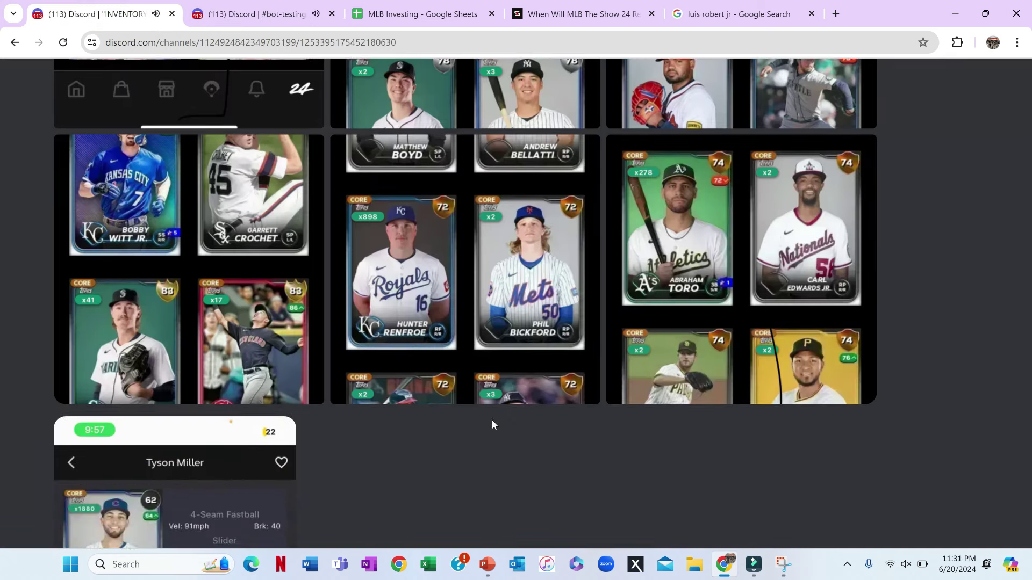
scroll(492, 424, down, 3)
scroll(380, 416, down, 3)
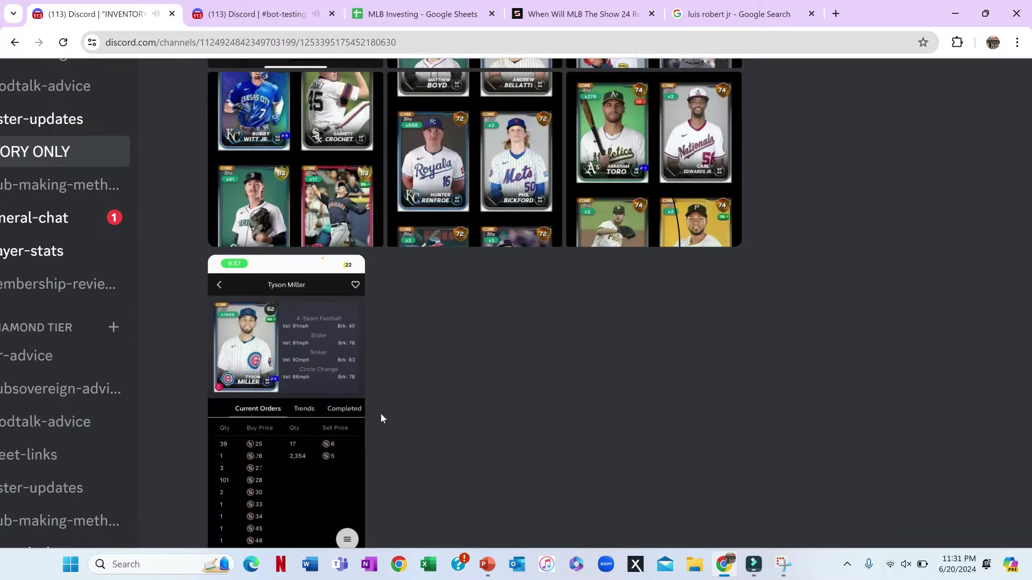
scroll(271, 334, up, 4)
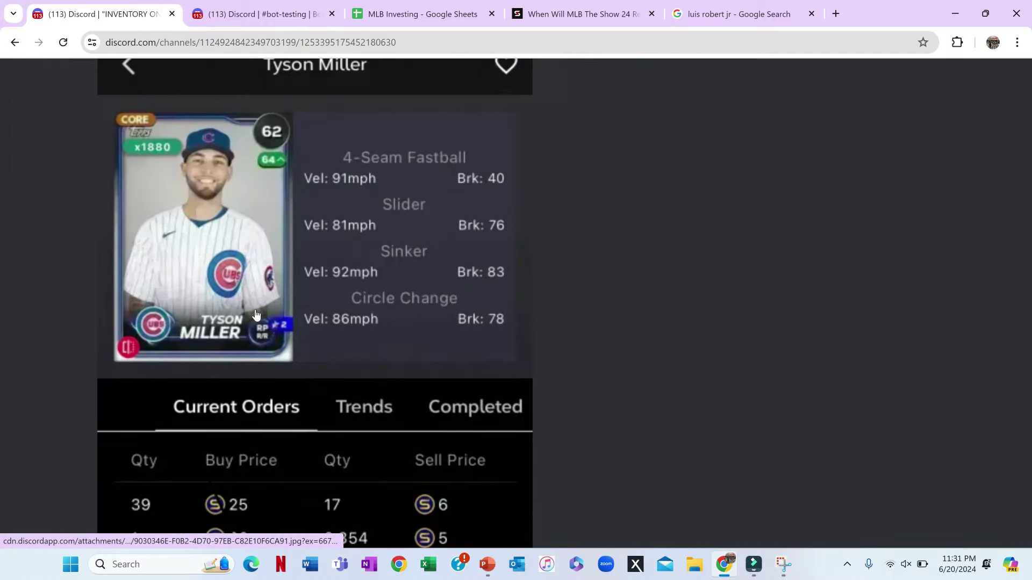
Request Tyson Miller's stats from the bot in the bot-testing channel and examine the reply closely
click(237, 14)
text(/stats)
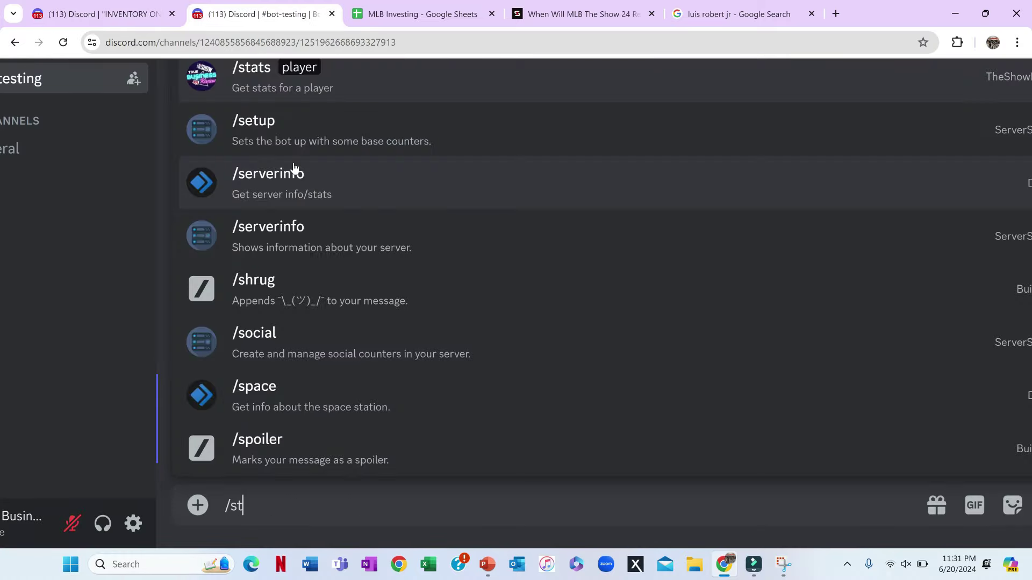
key(Tab)
text(tyson mi)
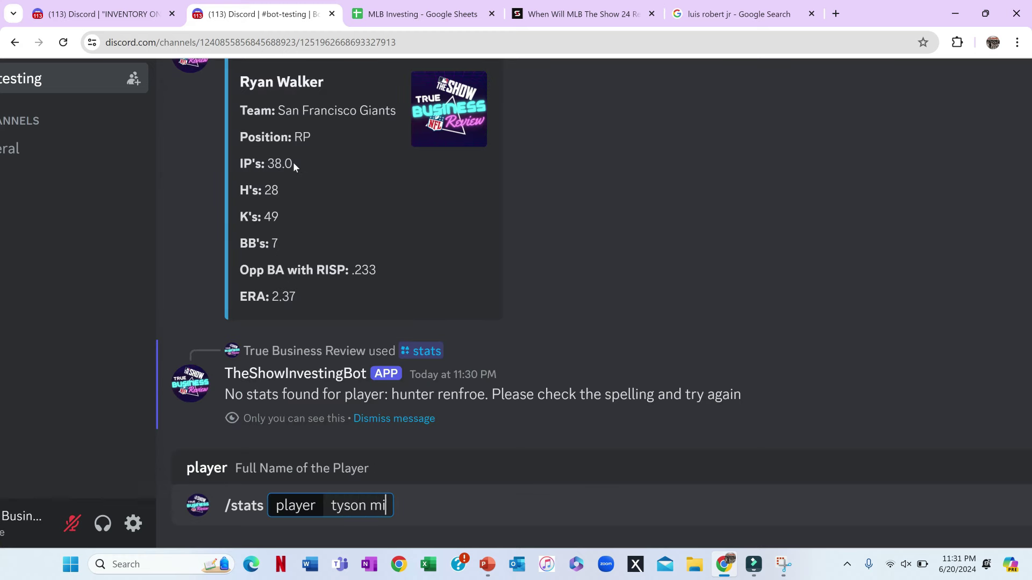
text(ller)
key(Return)
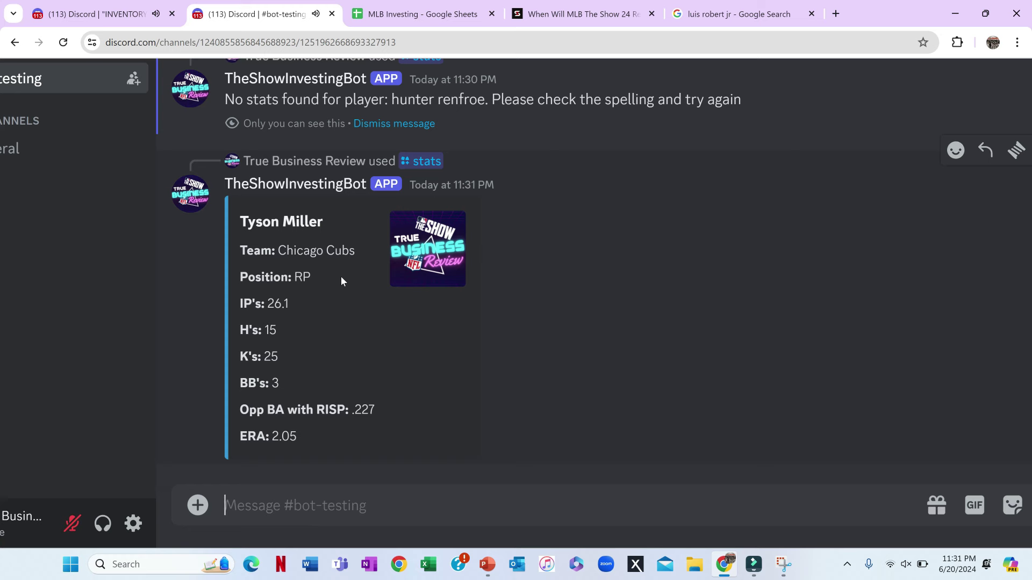
scroll(382, 256, up, 3)
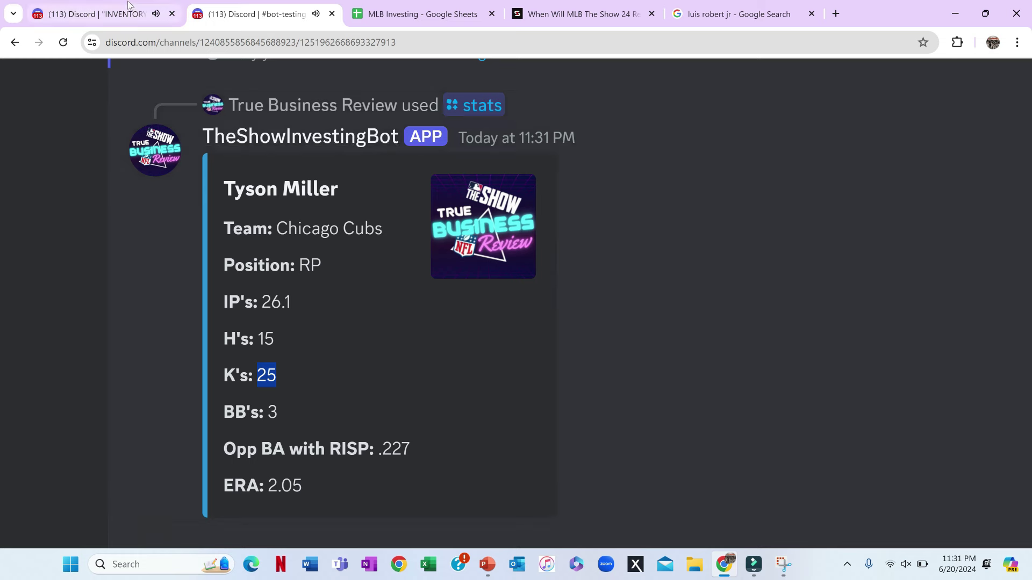
Return to the inventory thread and look over Tyson Miller's market listing and the 2:08 PM post with Tanner Houck and Jeff Hoffman
click(111, 9)
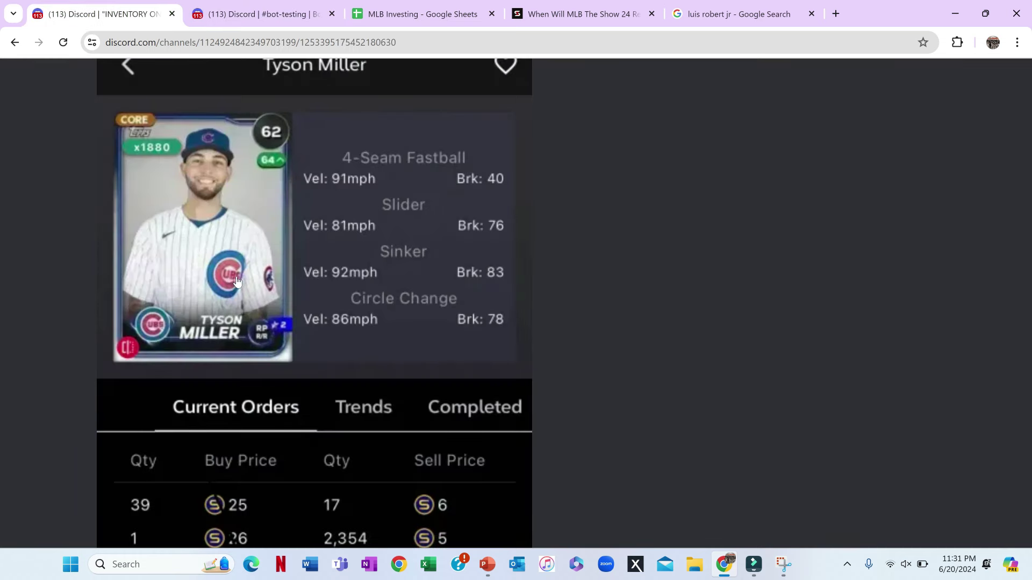
scroll(237, 281, down, 5)
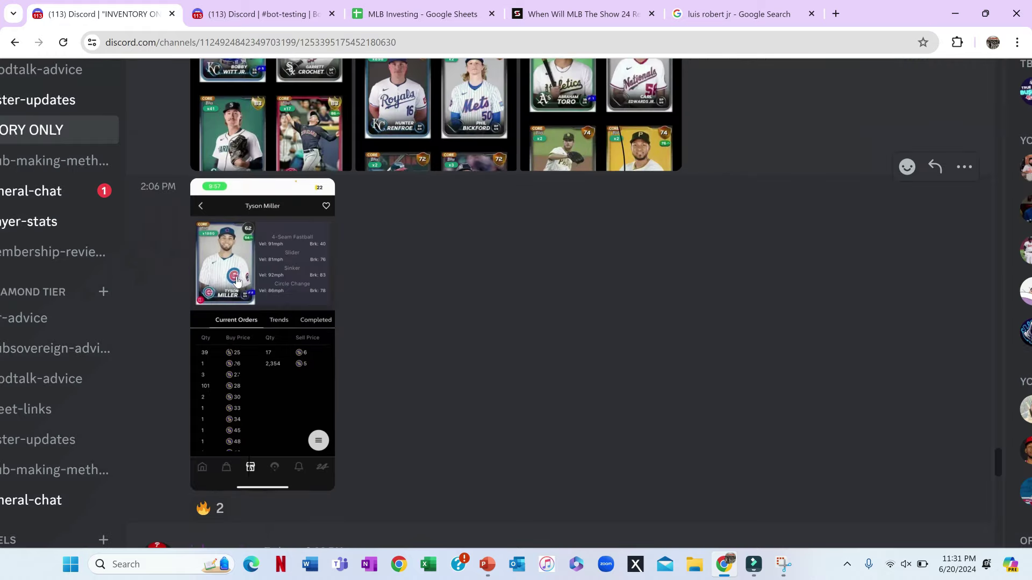
scroll(370, 375, down, 1)
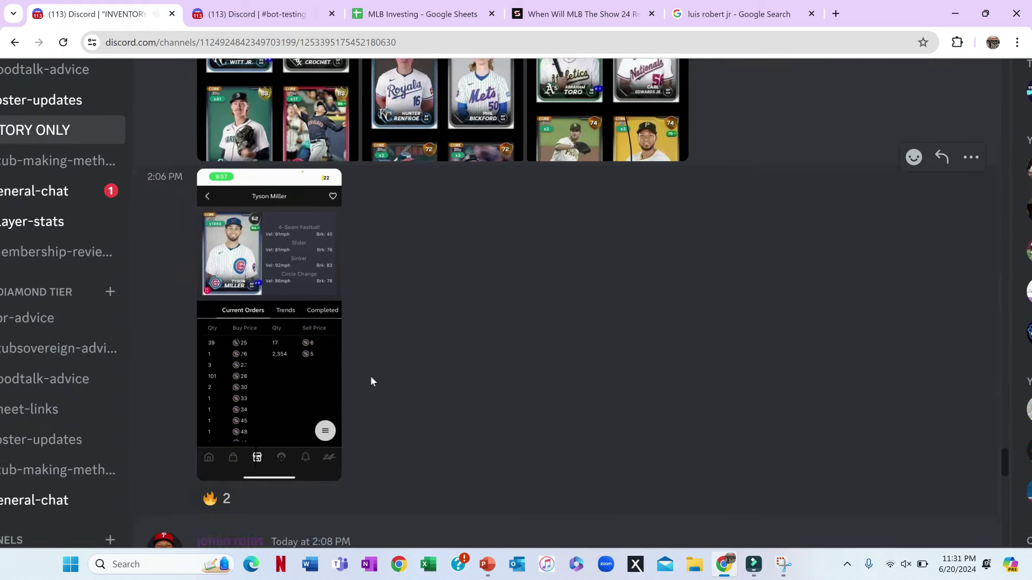
scroll(371, 381, down, 8)
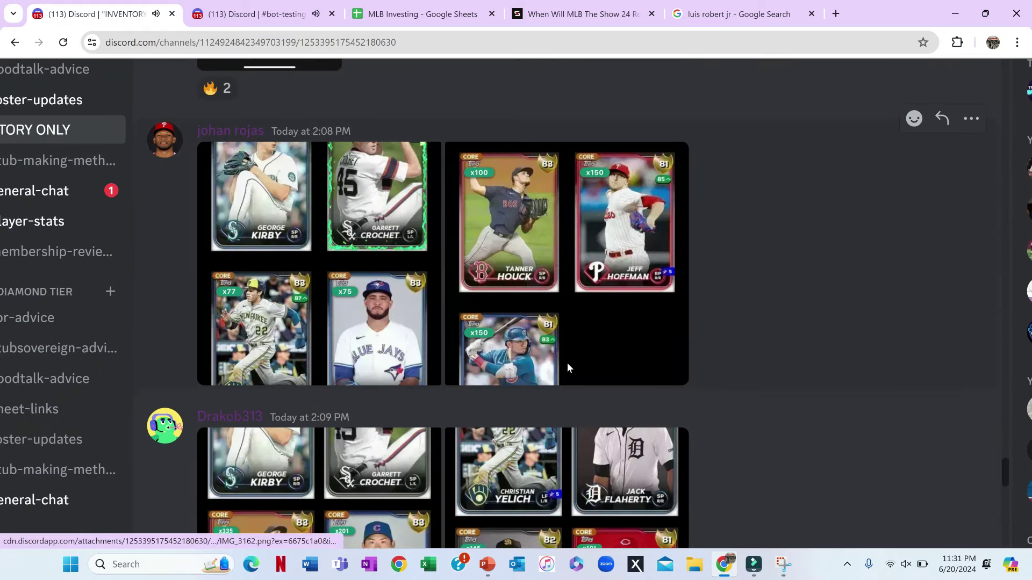
scroll(513, 346, down, 2)
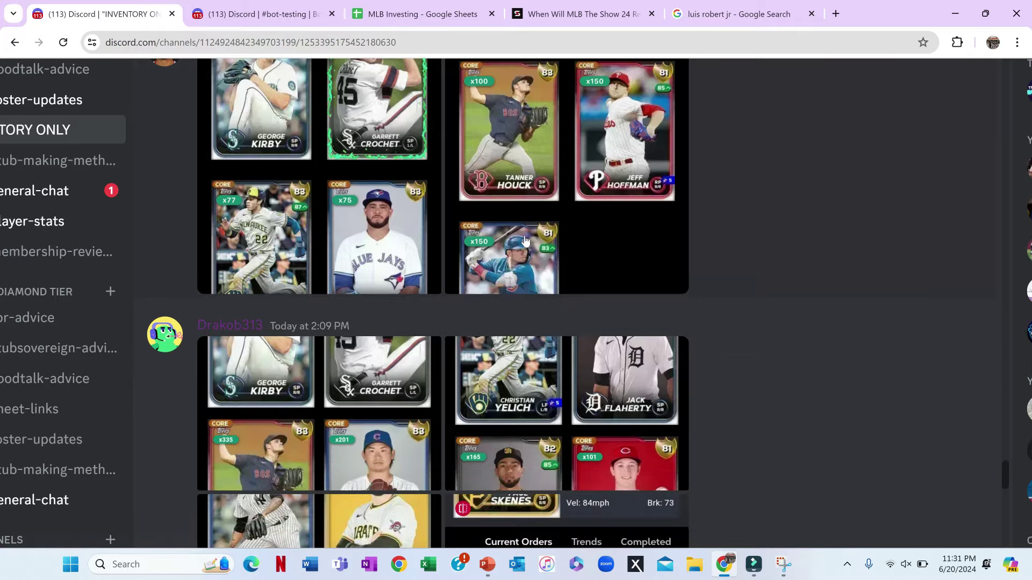
Examine the 2:09 PM inventory post and enlarge its screenshot with the Luis Gil, Colin Holderman and Luke Weaver cards
scroll(524, 250, down, 3)
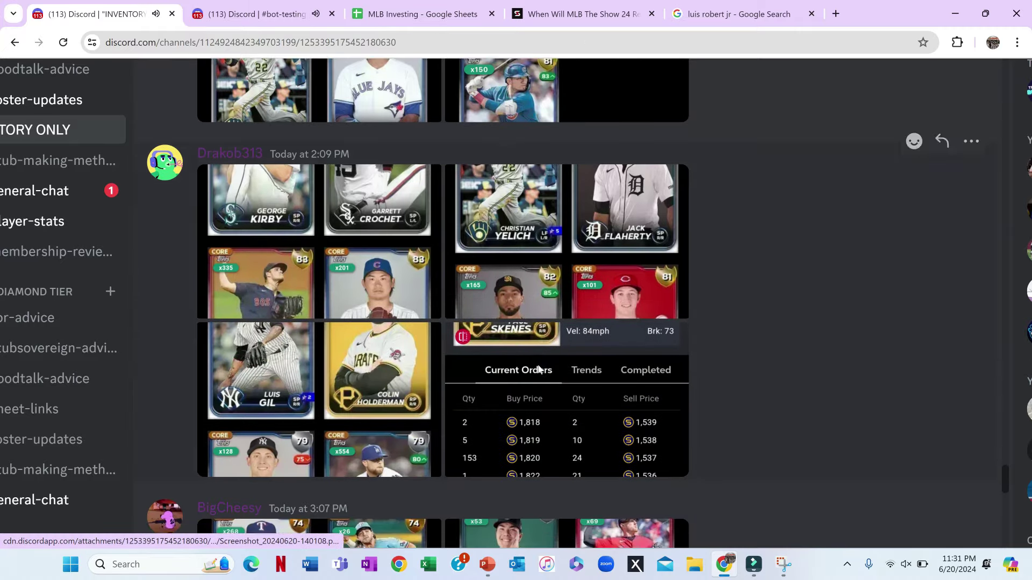
scroll(539, 369, down, 3)
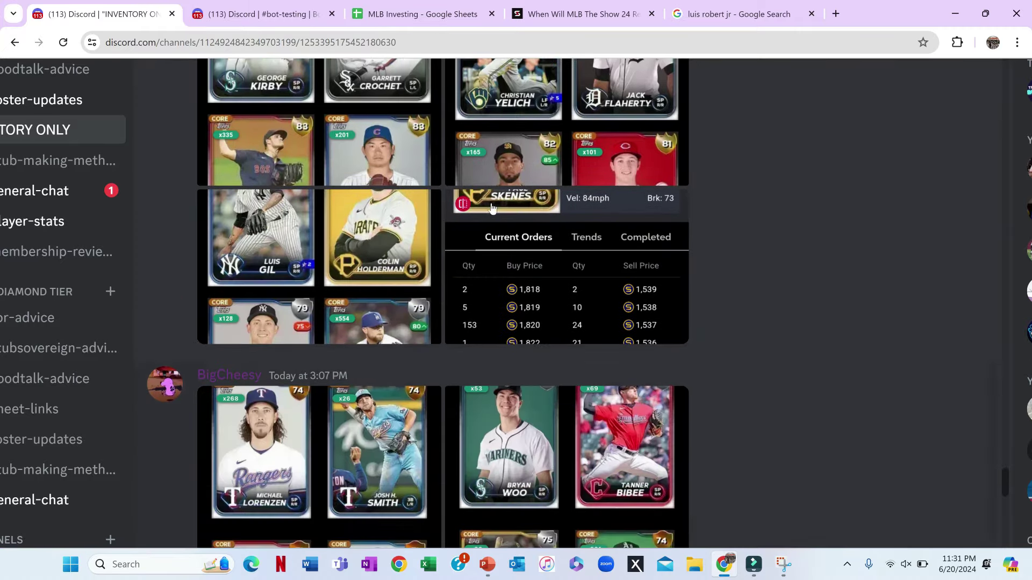
scroll(502, 216, down, 1)
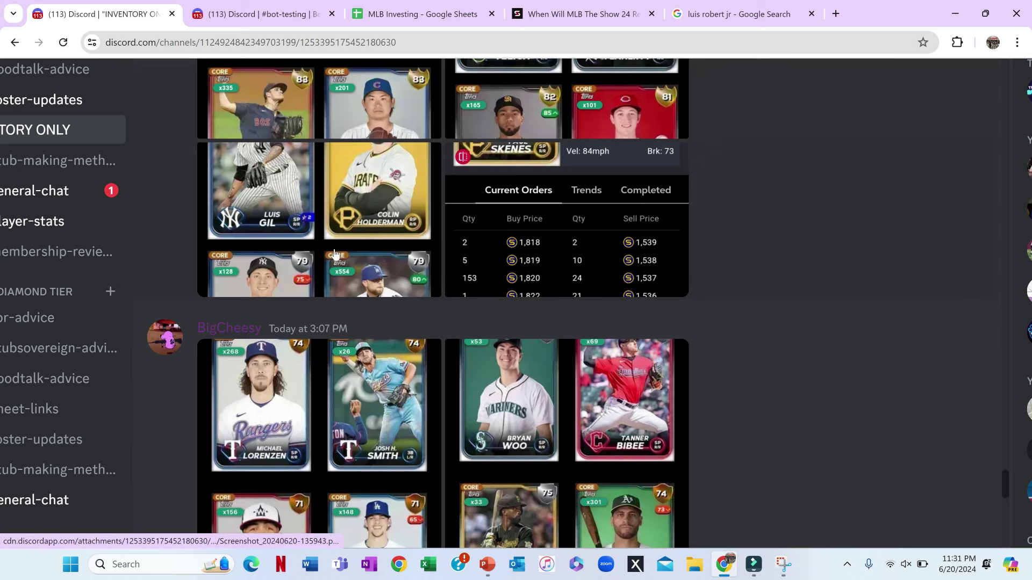
click(299, 291)
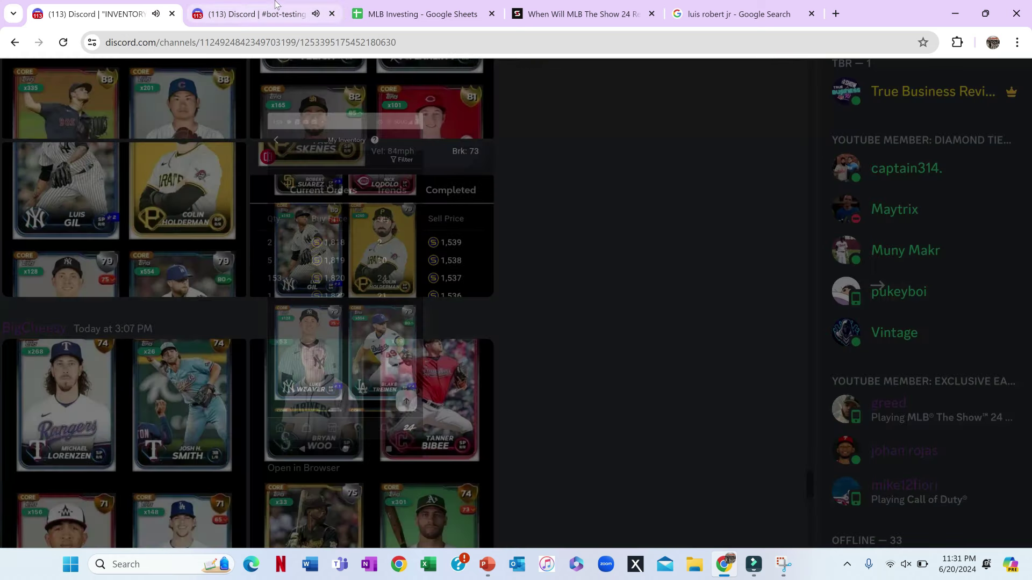
Request Luke Weaver's stats from the bot in the bot-testing channel and examine the reply
click(275, 7)
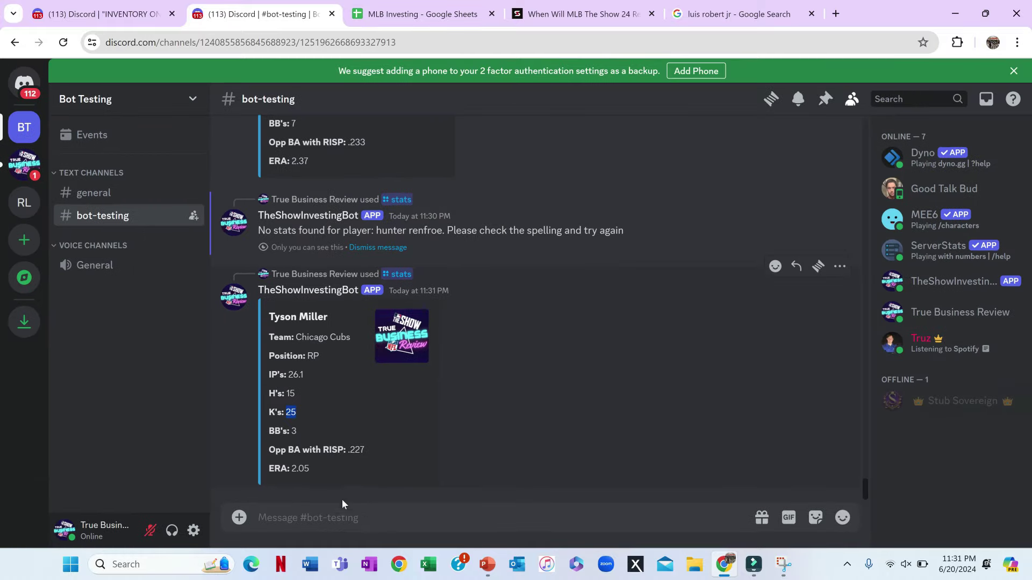
text(/s)
key(Return)
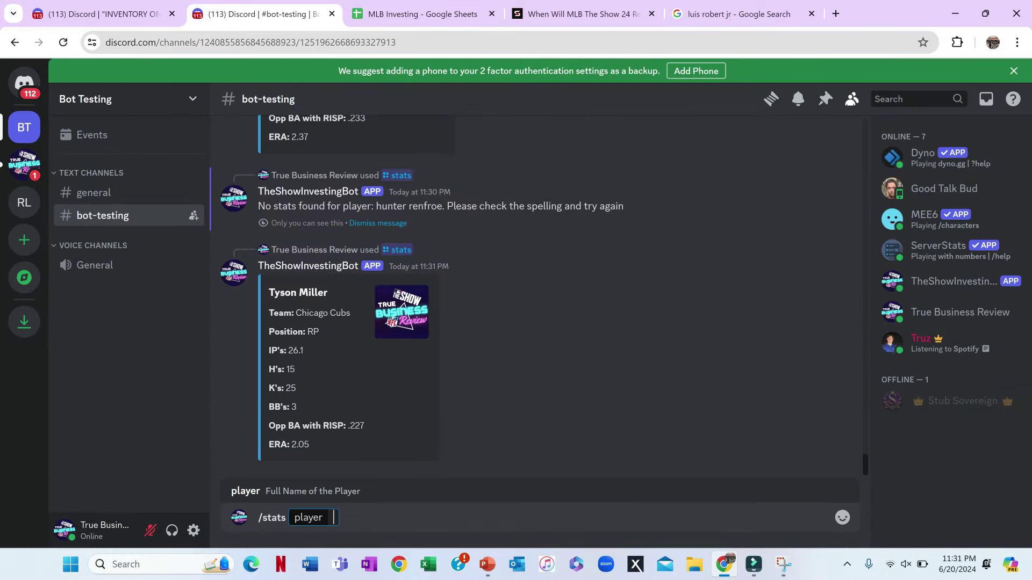
text(luke weav)
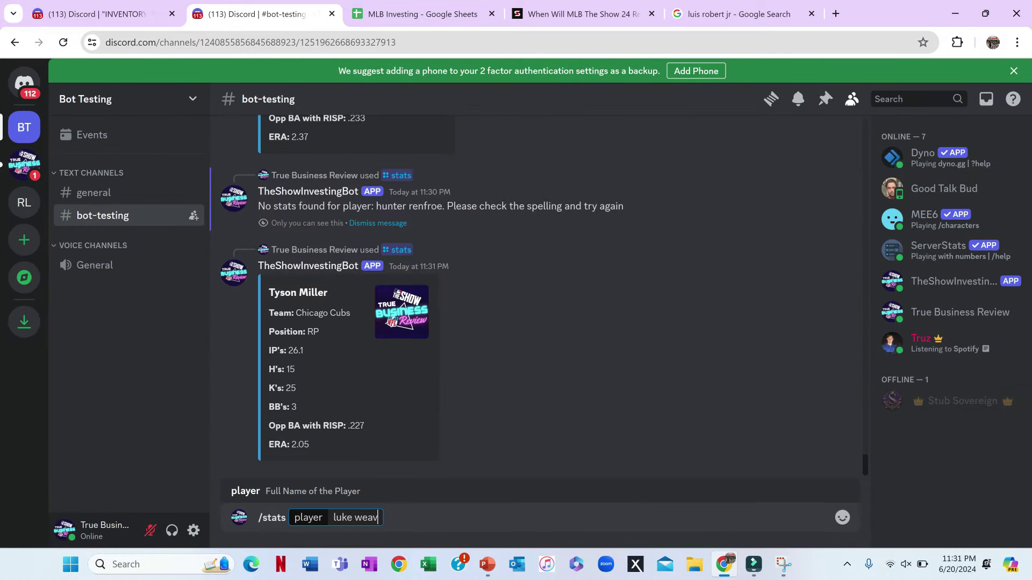
text(er)
key(Return)
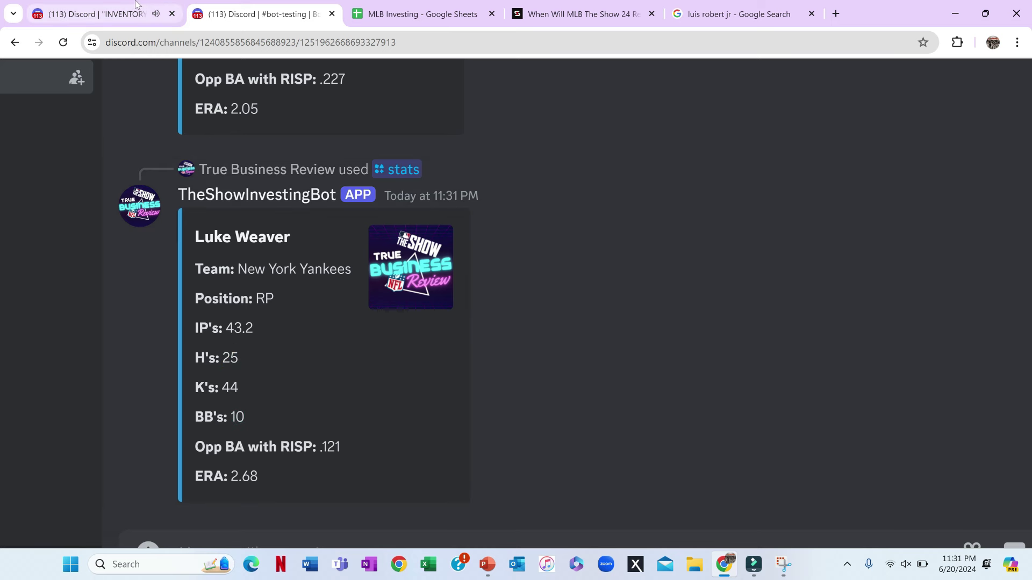
mouse_move(135, 4)
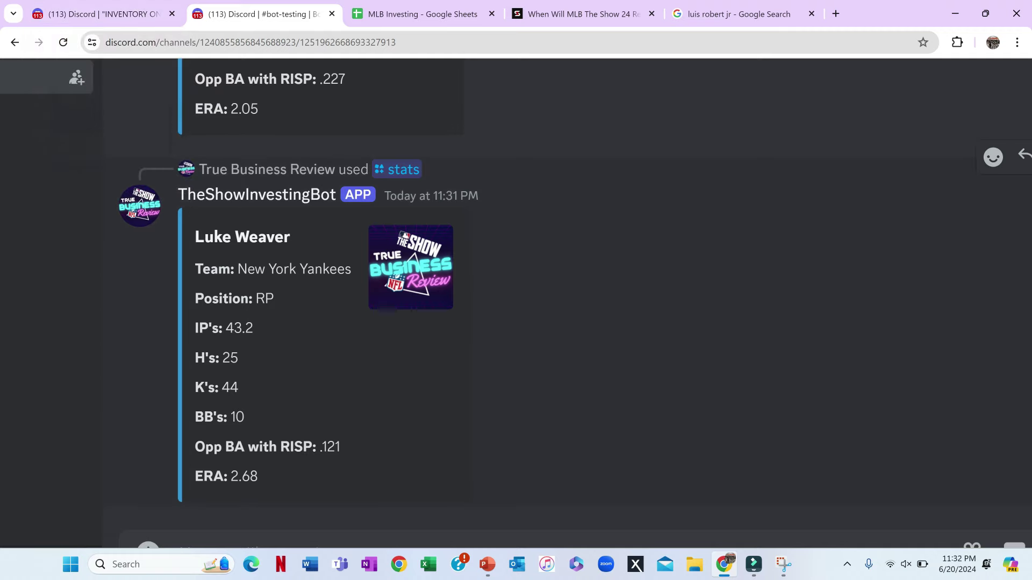
Return to the inventory thread and view the 3:07 PM post with Michael Lorenzen, Josh H. Smith, Bryan Woo and Tanner Bibee
click(106, 4)
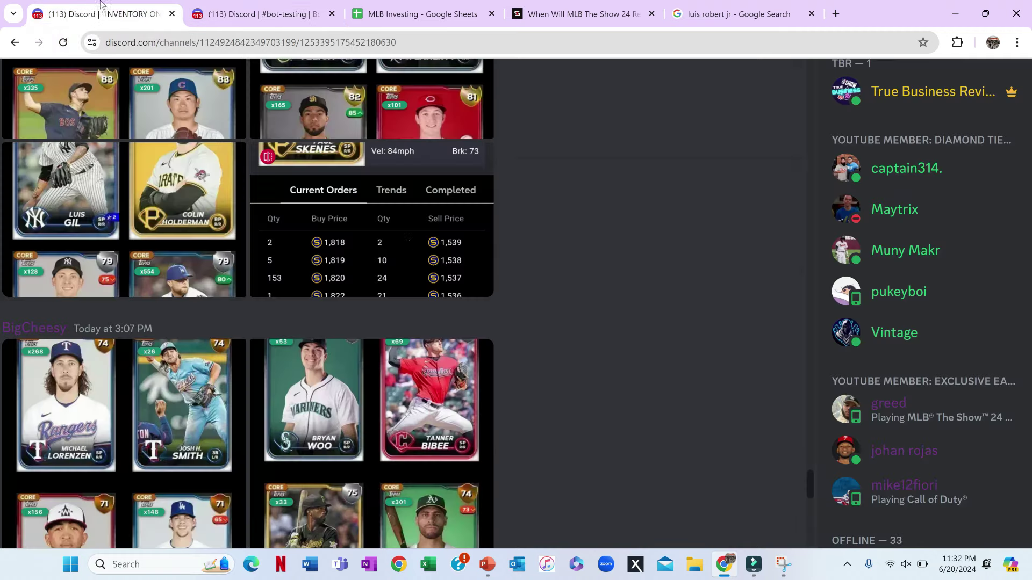
scroll(408, 240, down, 2)
key(ctrl+minus)
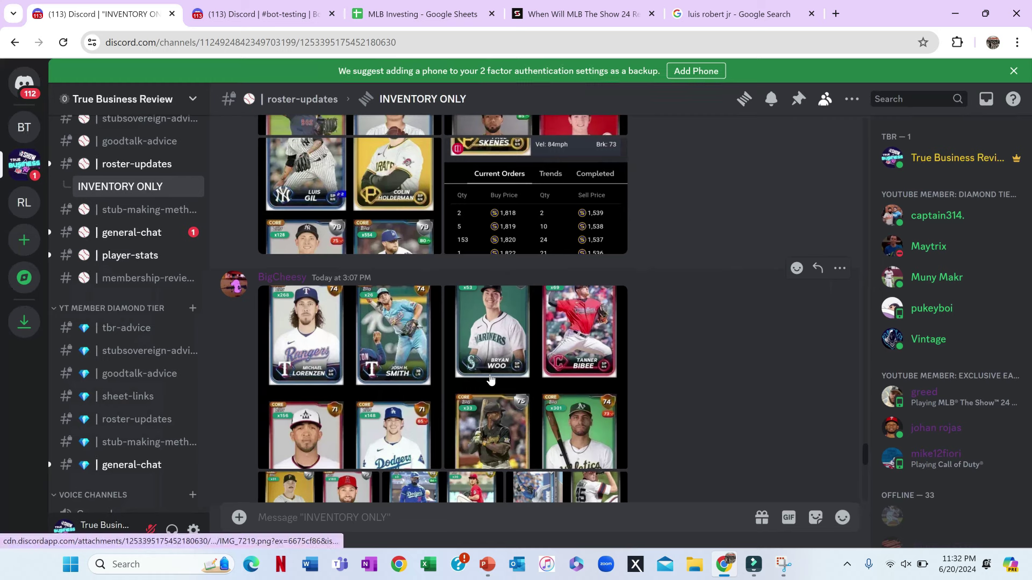
Examine the remaining screenshots of the 3:07 PM inventory post, including the Paul Skenes, Kevin Pillar, Teoscar Hernandez and Joe Ryan cards
scroll(490, 378, down, 3)
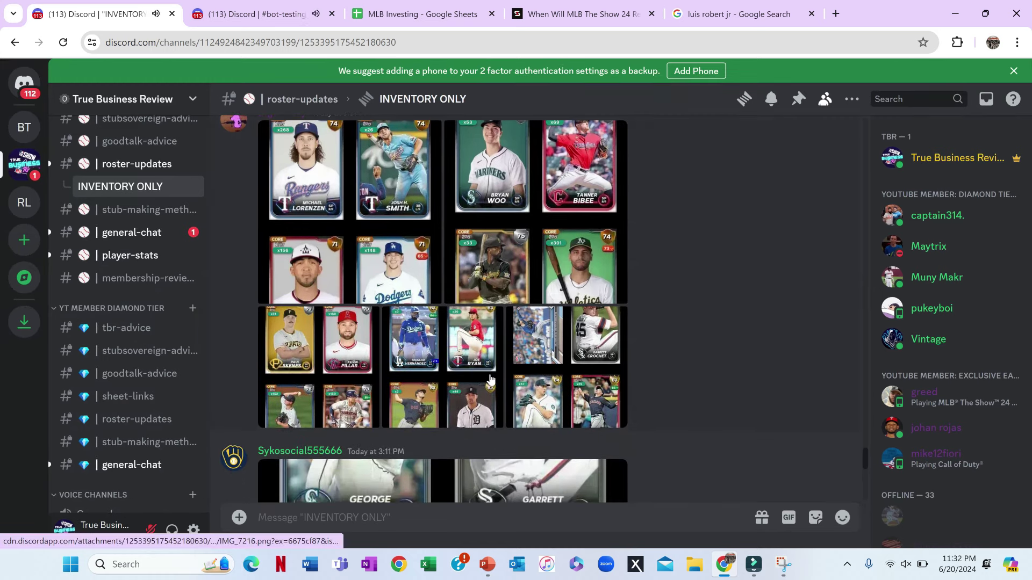
scroll(532, 381, down, 3)
scroll(531, 380, up, 4)
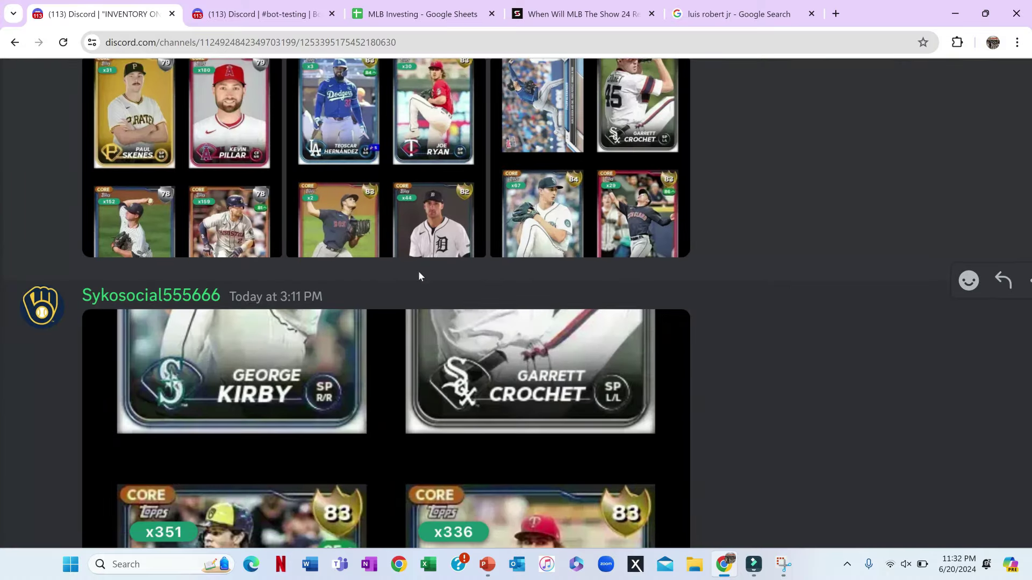
scroll(549, 239, up, 1)
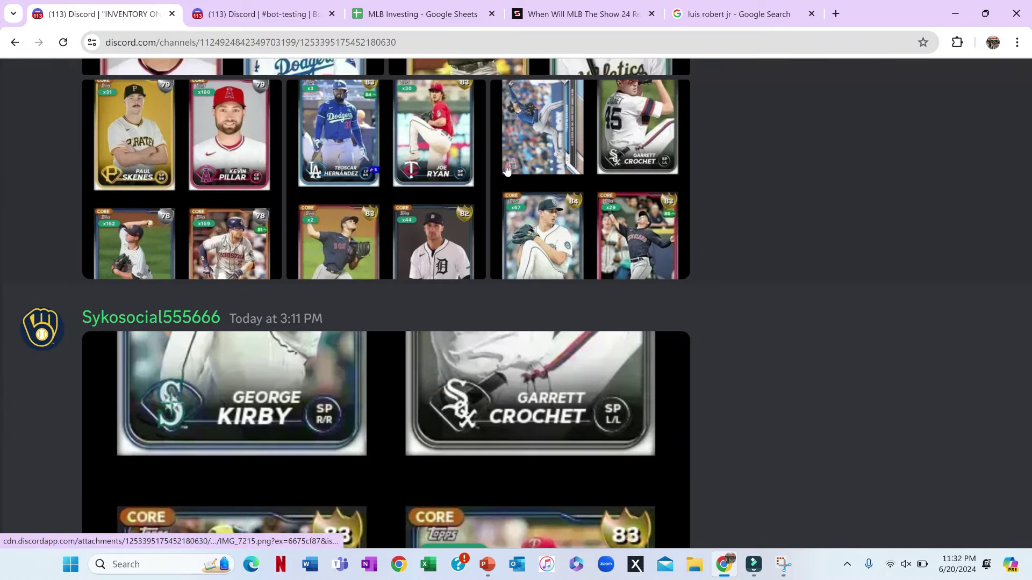
scroll(507, 170, down, 2)
scroll(515, 227, up, 2)
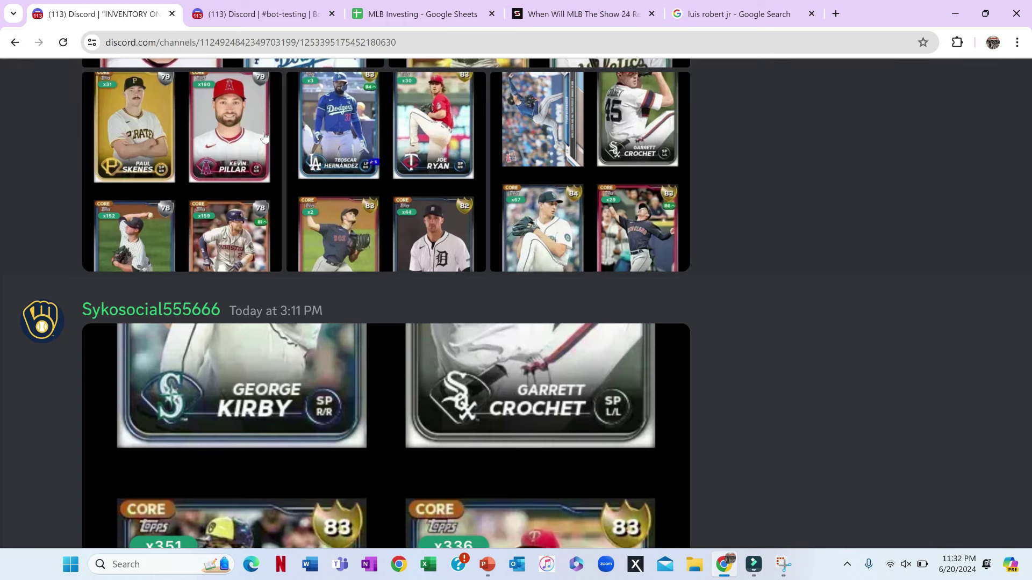
Enlarge the 3:11 PM post's screenshot with George Kirby, Garrett Crochet, Christian Yelich and Joe Ryan, inspect the card quantities, and close it
scroll(344, 260, down, 4)
scroll(356, 325, down, 3)
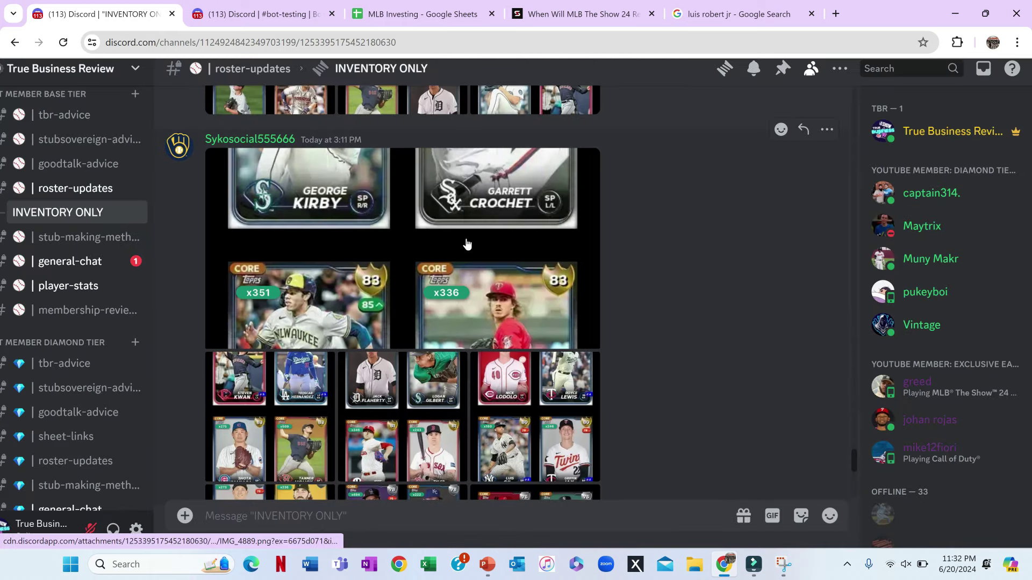
click(512, 277)
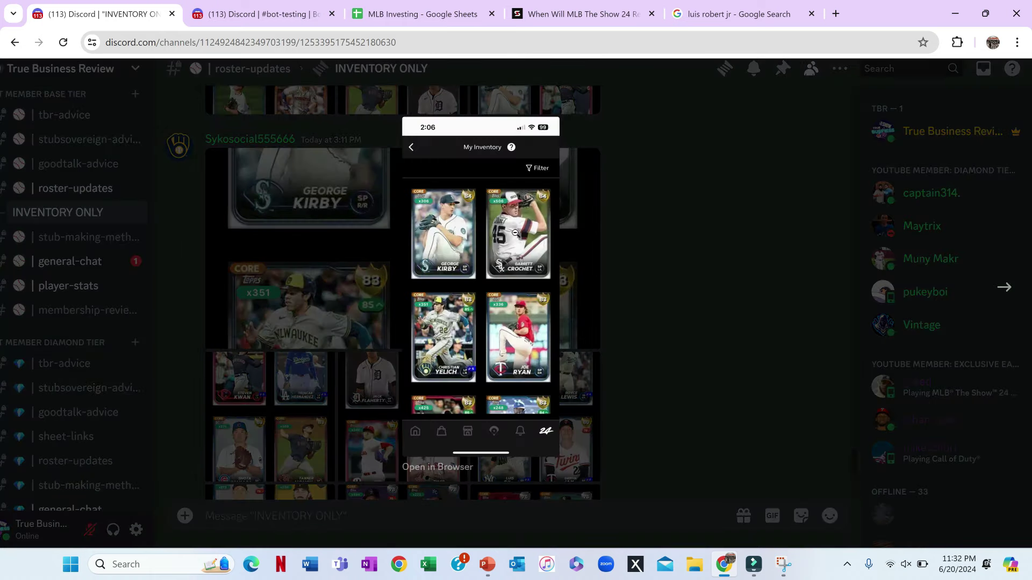
scroll(515, 230, up, 3)
scroll(355, 291, up, 2)
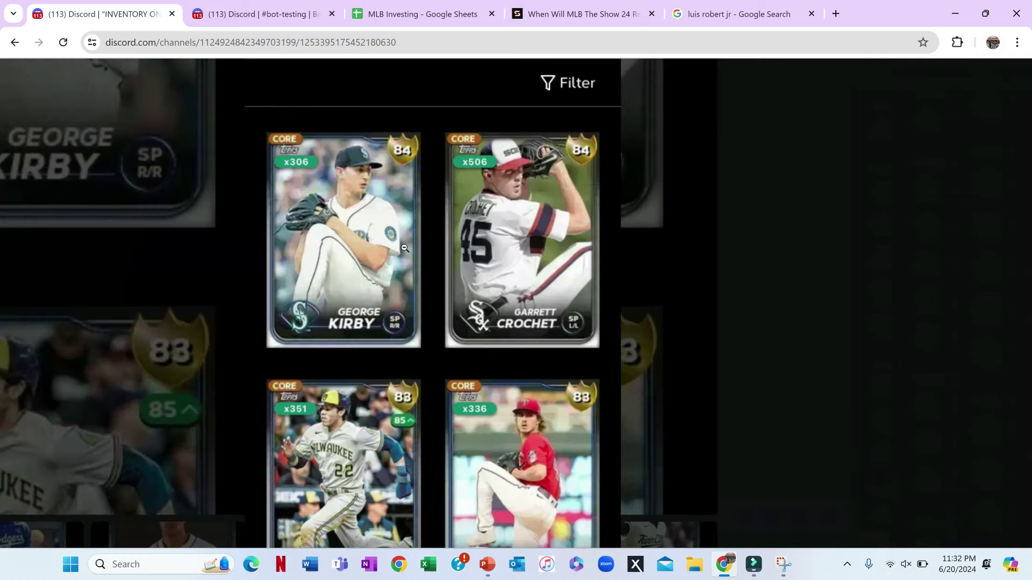
scroll(433, 346, down, 2)
scroll(652, 333, down, 2)
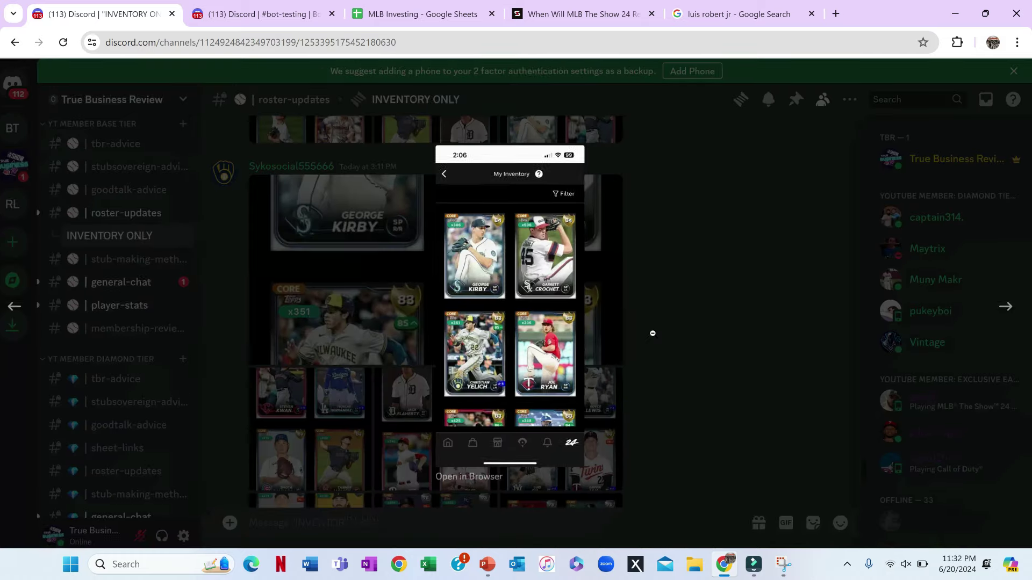
click(652, 334)
Examine the card screenshots in the 5:28 PM inventory post and the replies below it
scroll(559, 382, down, 10)
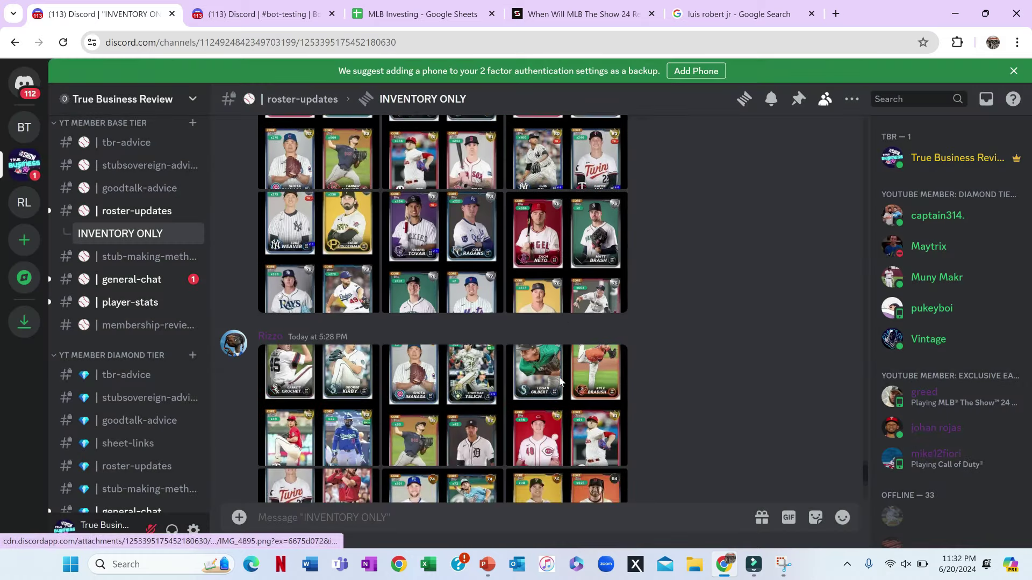
scroll(559, 383, down, 1)
scroll(559, 382, up, 2)
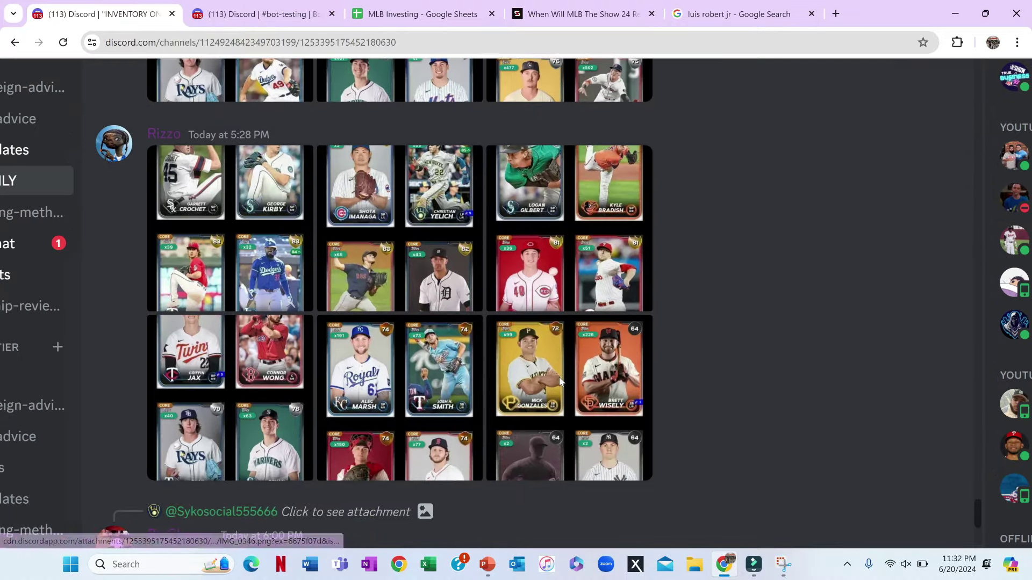
scroll(559, 383, up, 2)
scroll(475, 299, up, 1)
scroll(329, 270, left, 3)
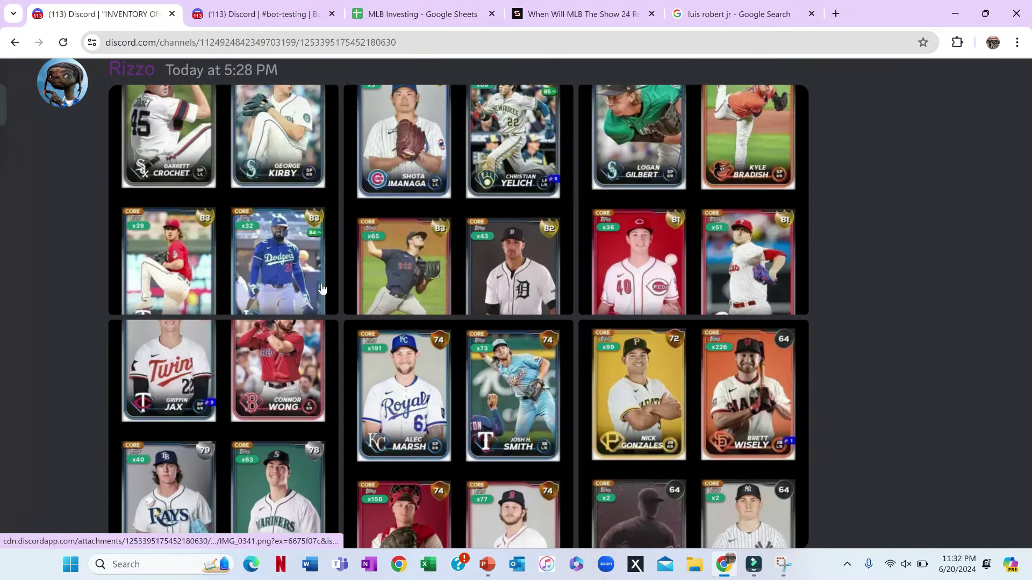
scroll(409, 344, down, 3)
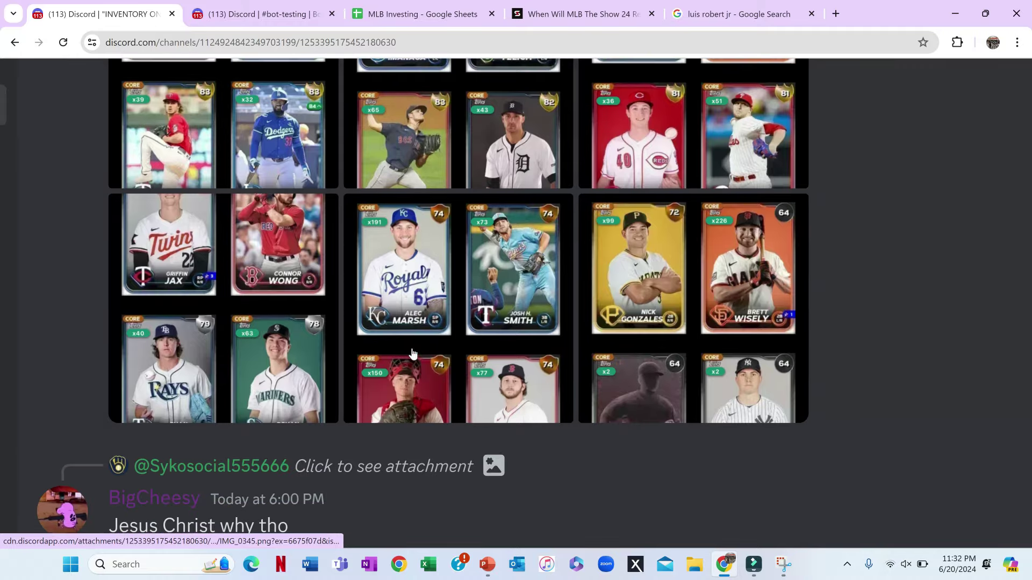
scroll(603, 407, down, 5)
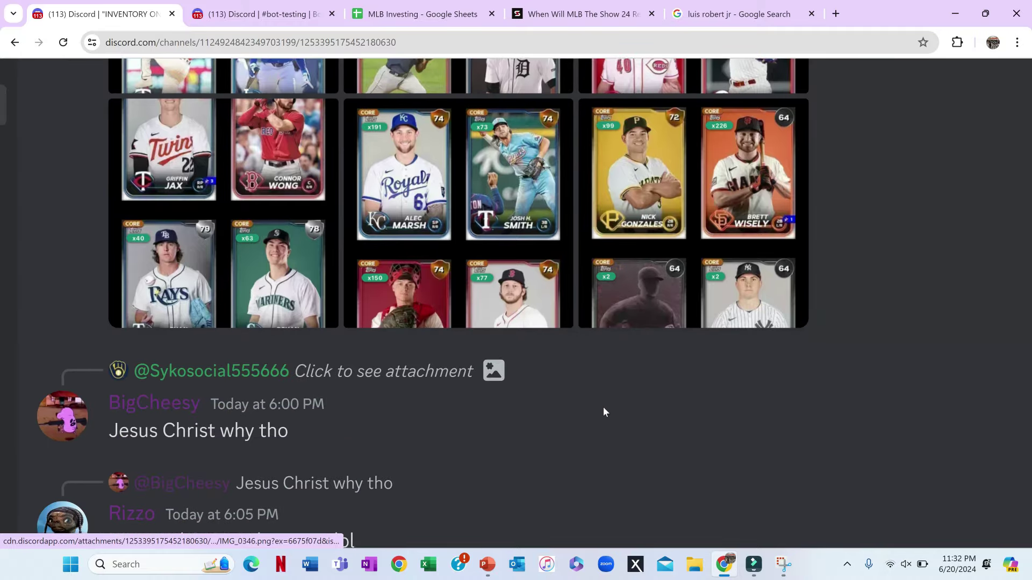
scroll(603, 408, down, 1)
scroll(603, 407, down, 3)
Look back through the earlier inventory posts in the thread, up to the 1:06 PM post
scroll(602, 407, up, 10)
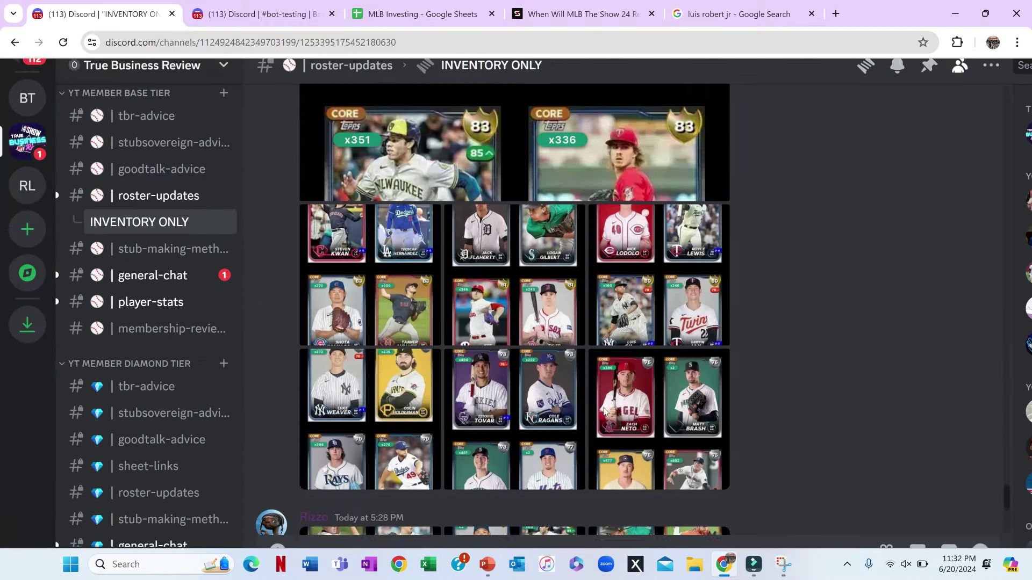
scroll(539, 301, up, 10)
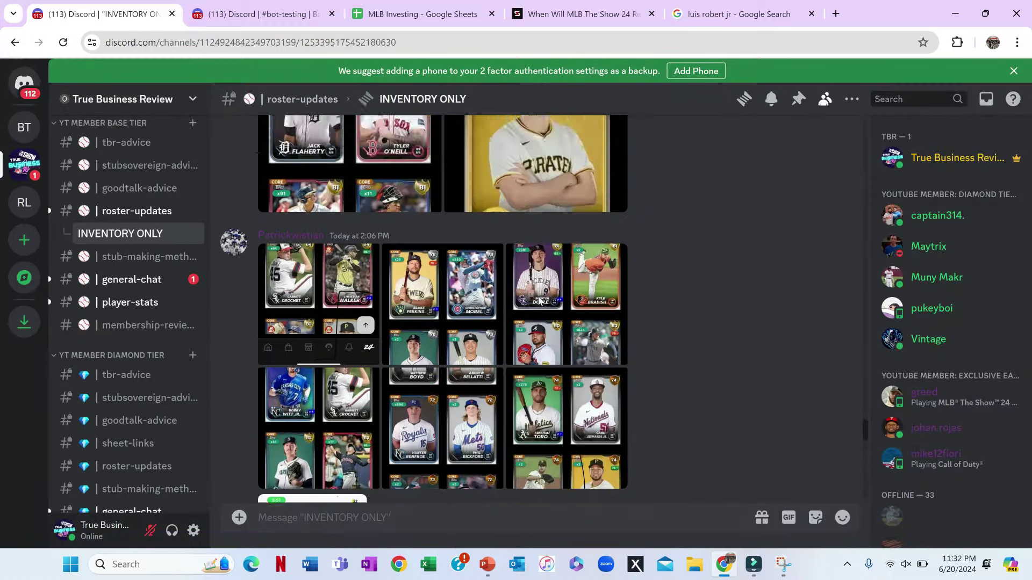
scroll(539, 301, up, 10)
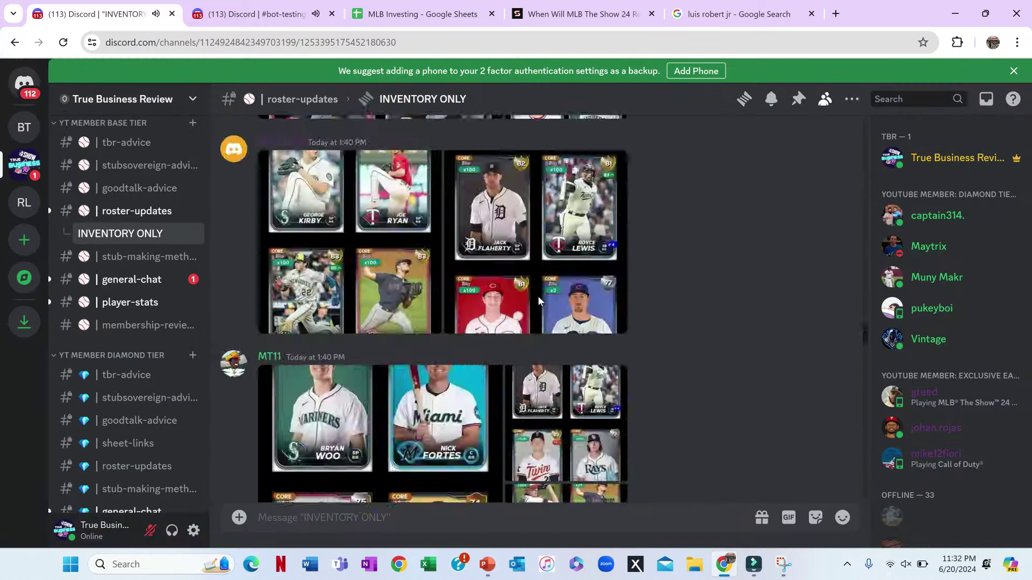
scroll(539, 301, up, 10)
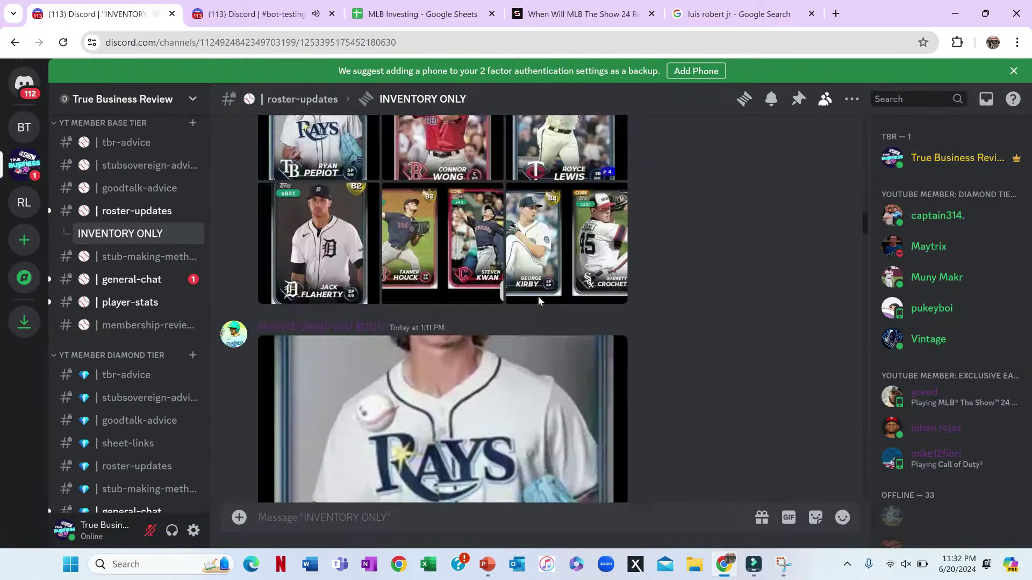
scroll(539, 301, up, 3)
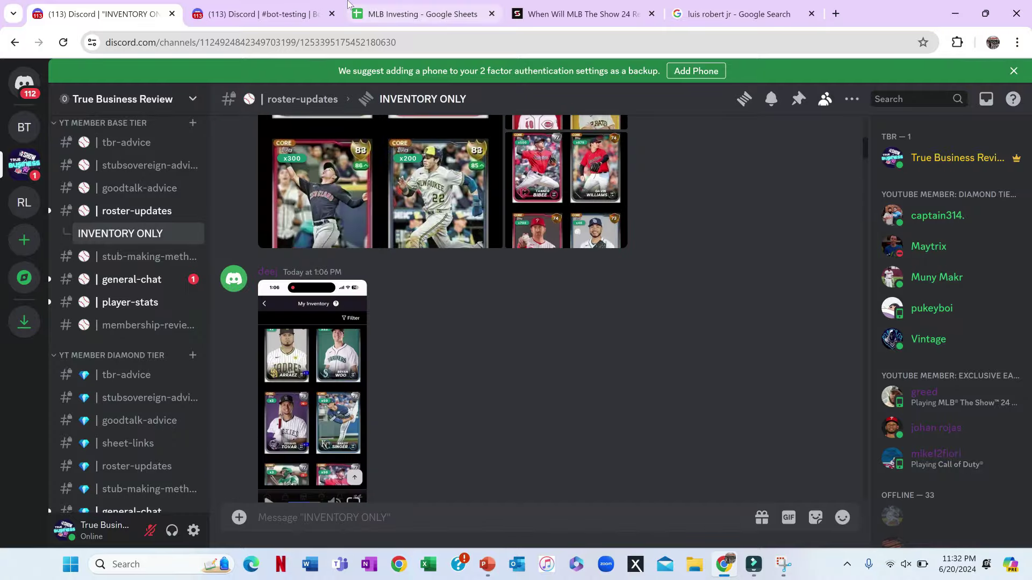
Switch to the MLB Investing spreadsheet and review the pitchers' plus/minus ratings and projected profits on the Roster Update 4 sheet
click(416, 13)
scroll(456, 277, down, 2)
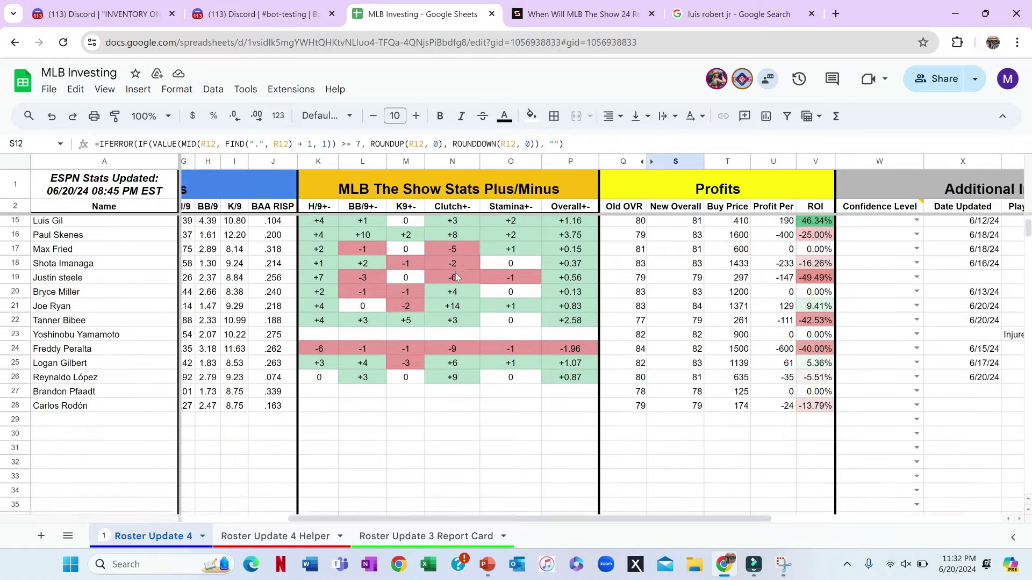
scroll(456, 277, up, 3)
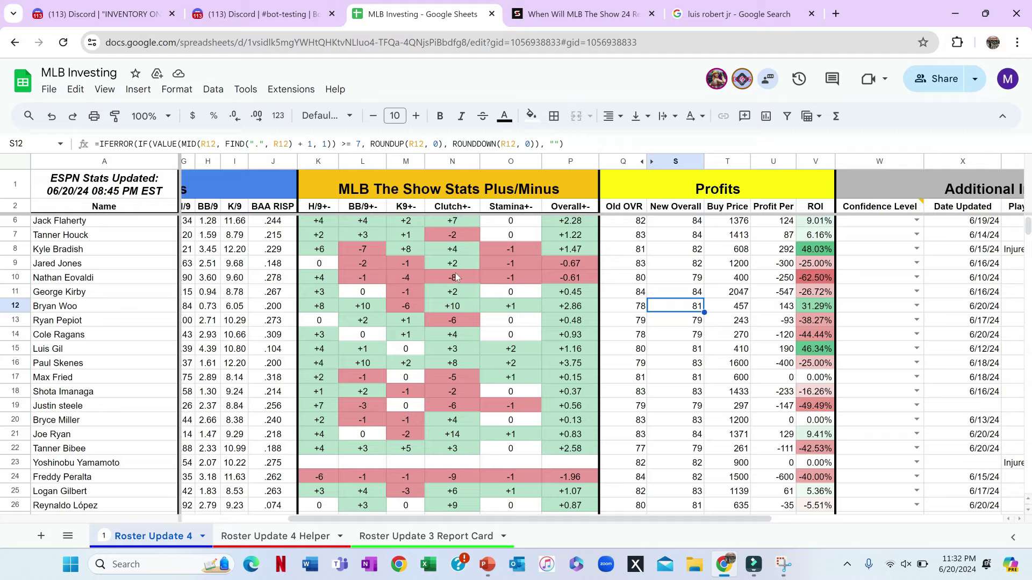
scroll(455, 277, down, 2)
scroll(456, 278, up, 1)
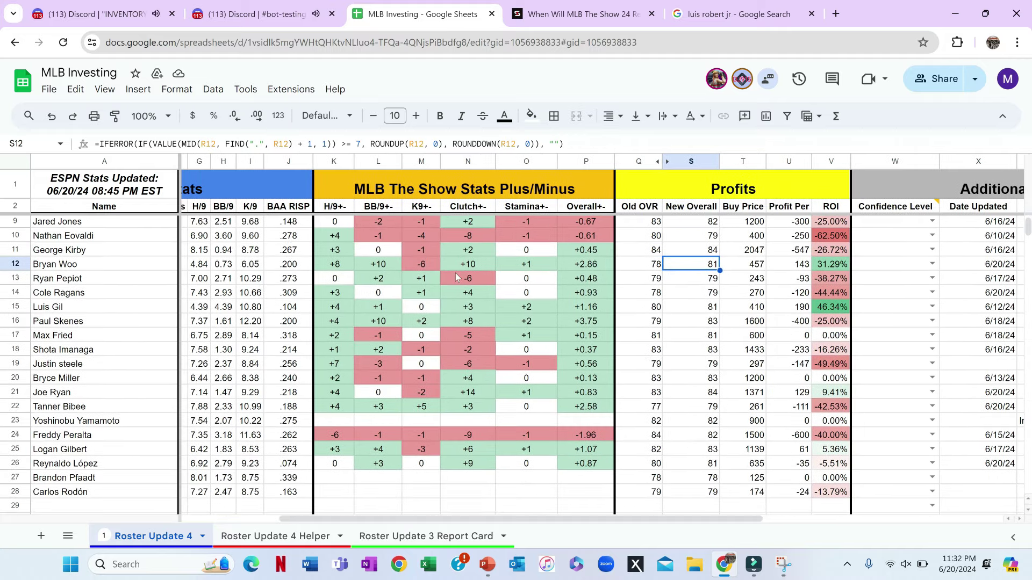
click(229, 4)
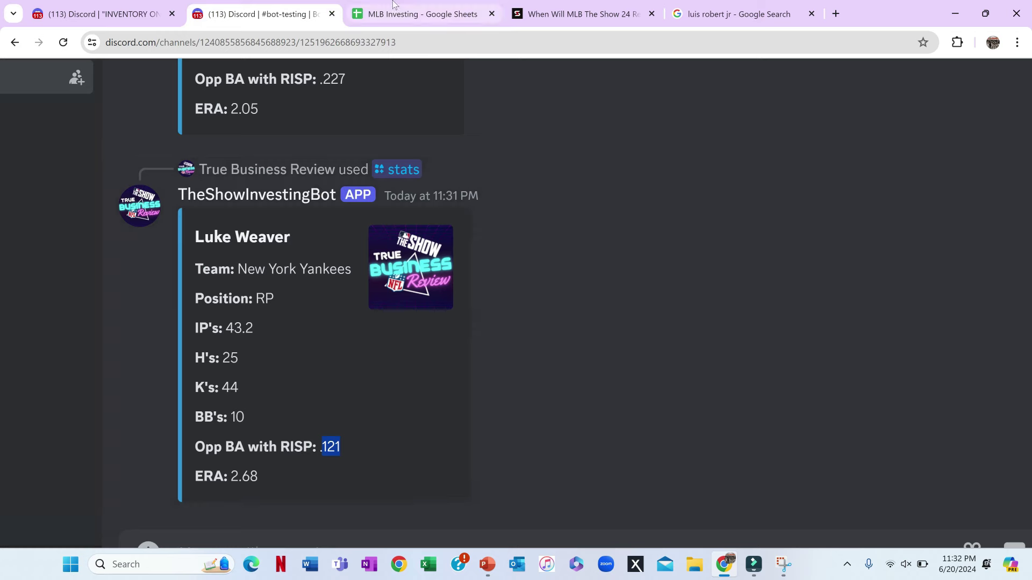
key(ctrl+minus)
key(ctrl+minus)
key(ctrl+minus)
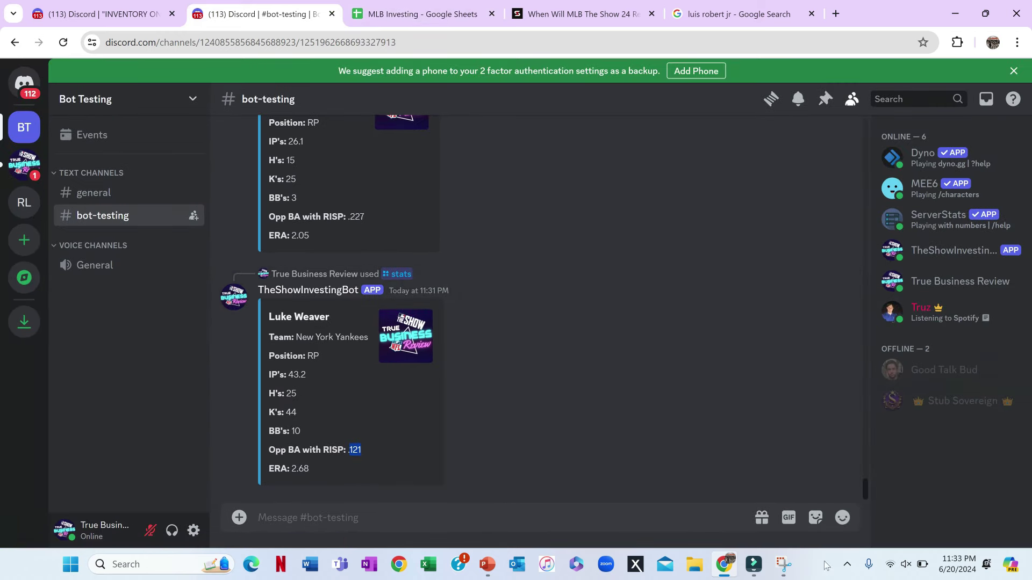
click(754, 570)
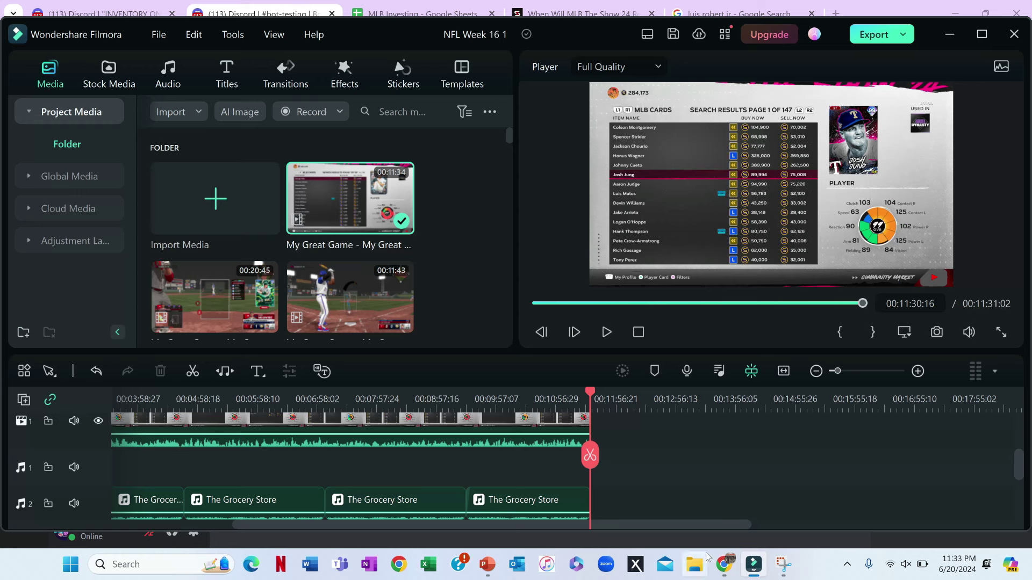